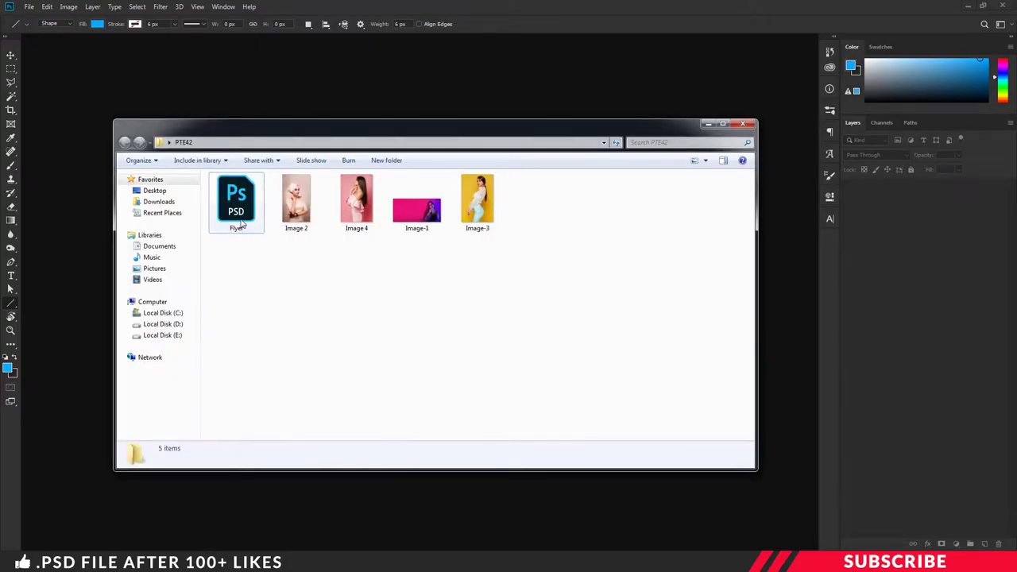
Step: Open Flyer.psd in Photoshop and select the Guides group in the Layers panel
double_click(242, 212)
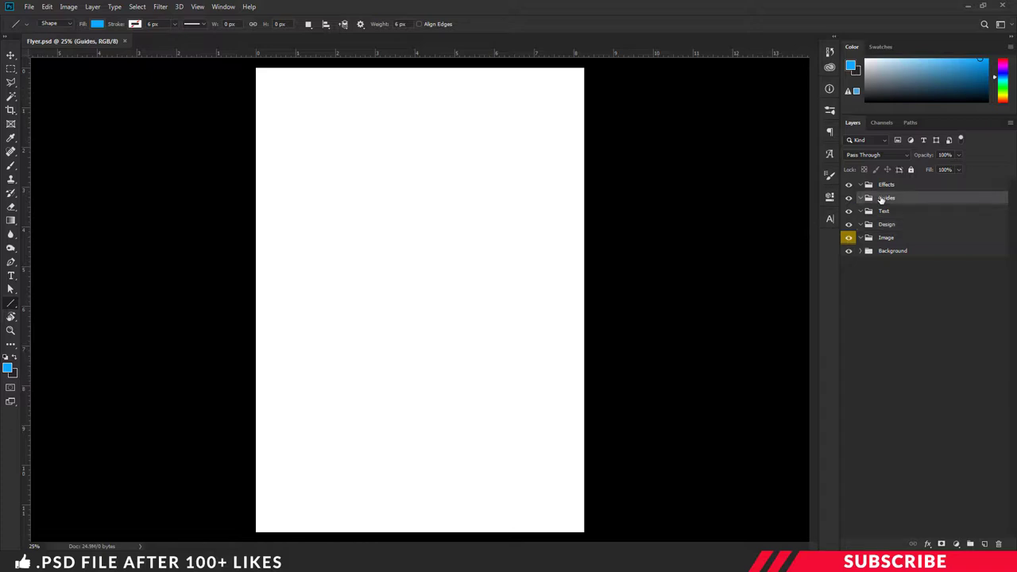
click(882, 200)
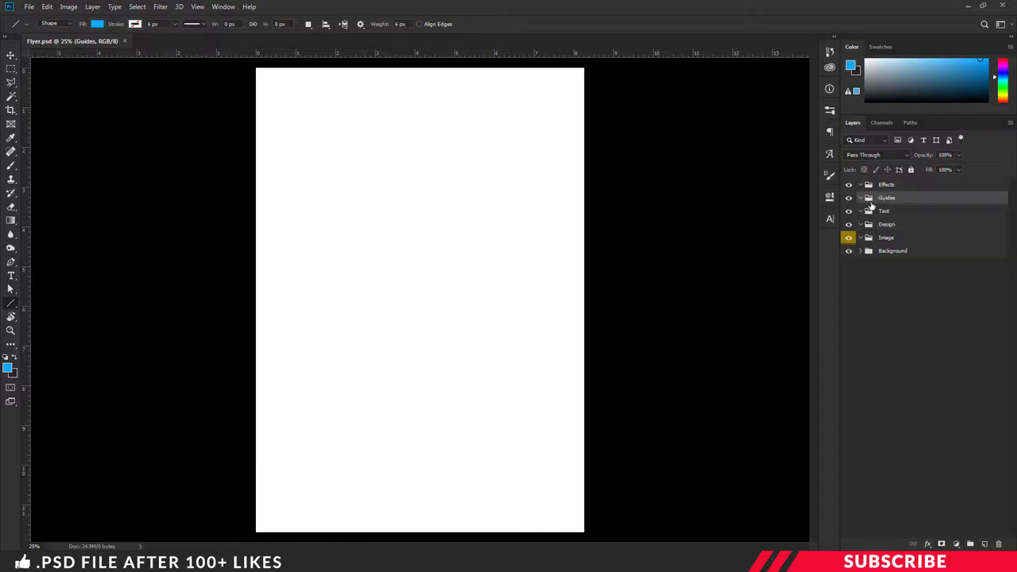
Step: Add a new layer in Guides and set the foreground colour to yellow-green #85ff22
click(984, 543)
click(8, 368)
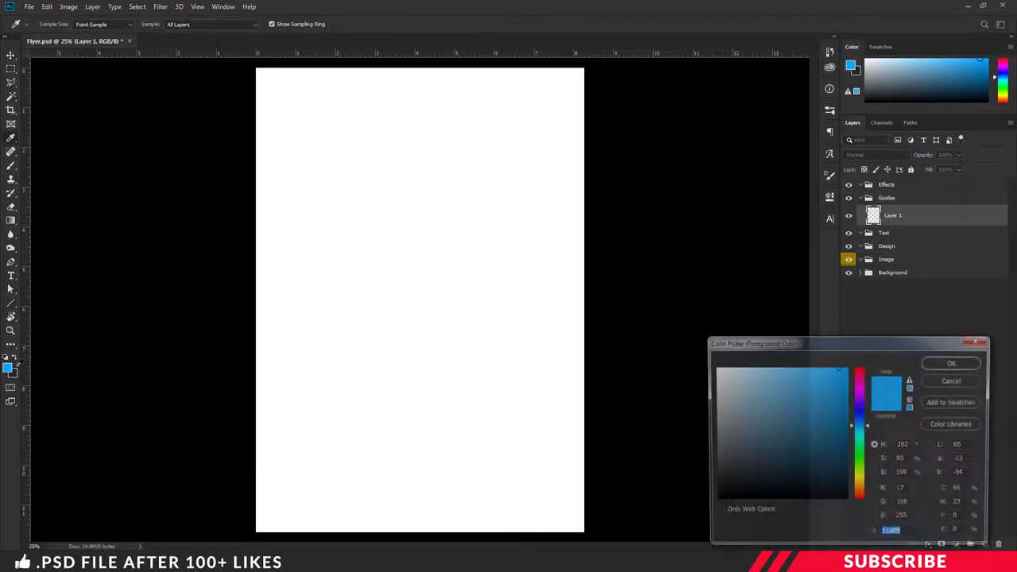
drag(864, 429, 862, 469)
click(830, 368)
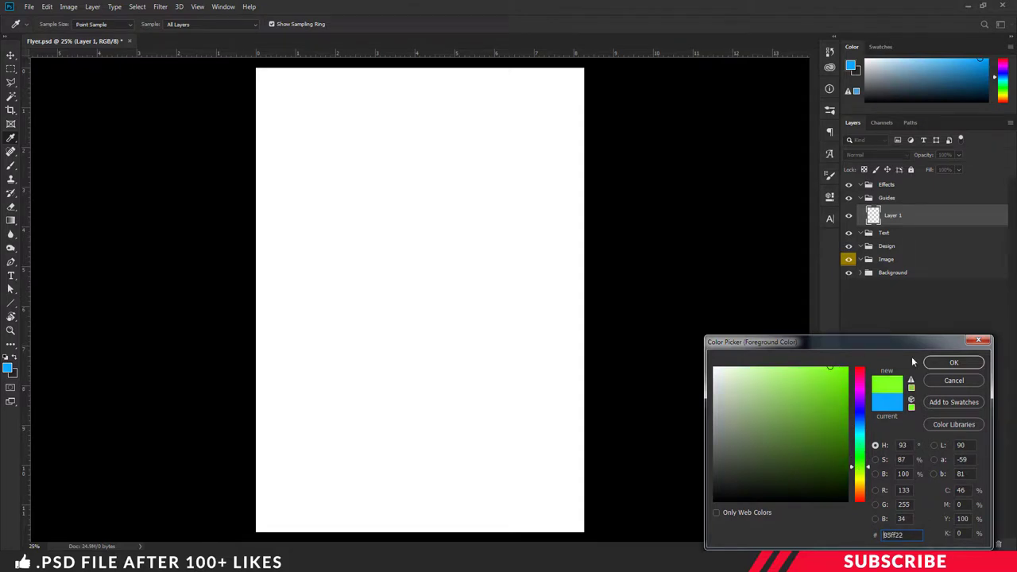
click(954, 362)
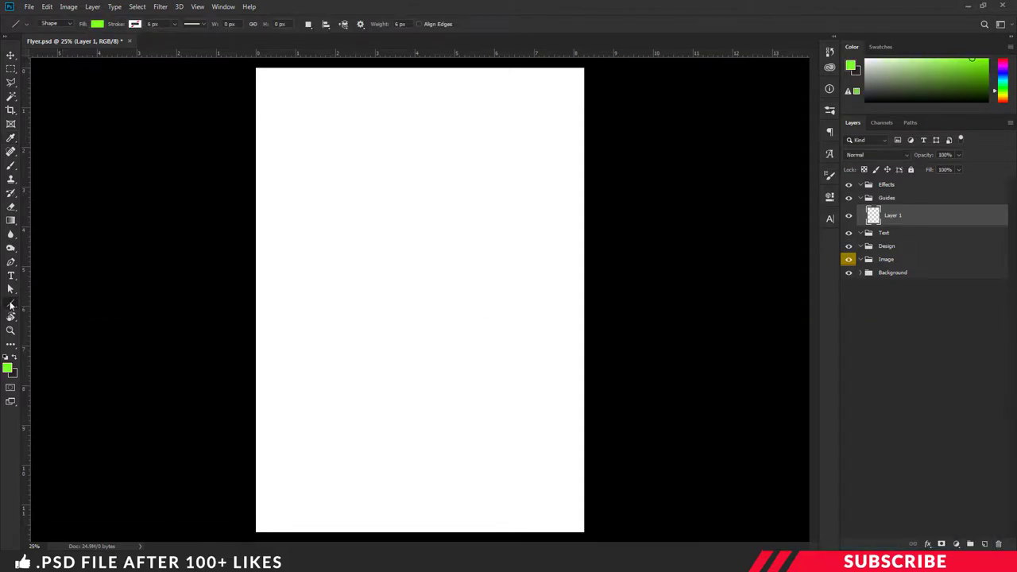
Step: Draw a 950 × 128 px rectangle on the page with the Rectangle Tool
right_click(12, 304)
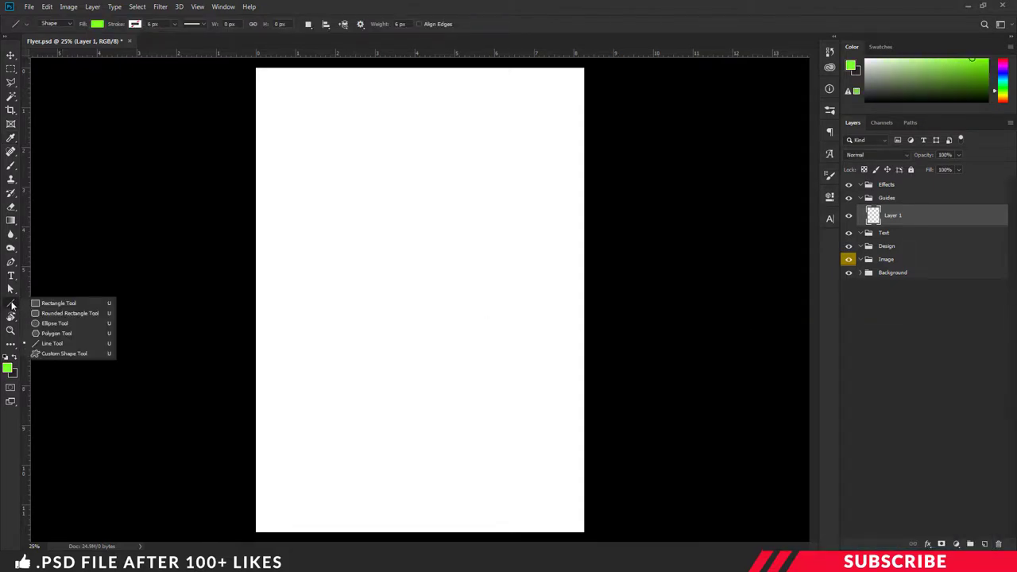
click(56, 305)
click(363, 218)
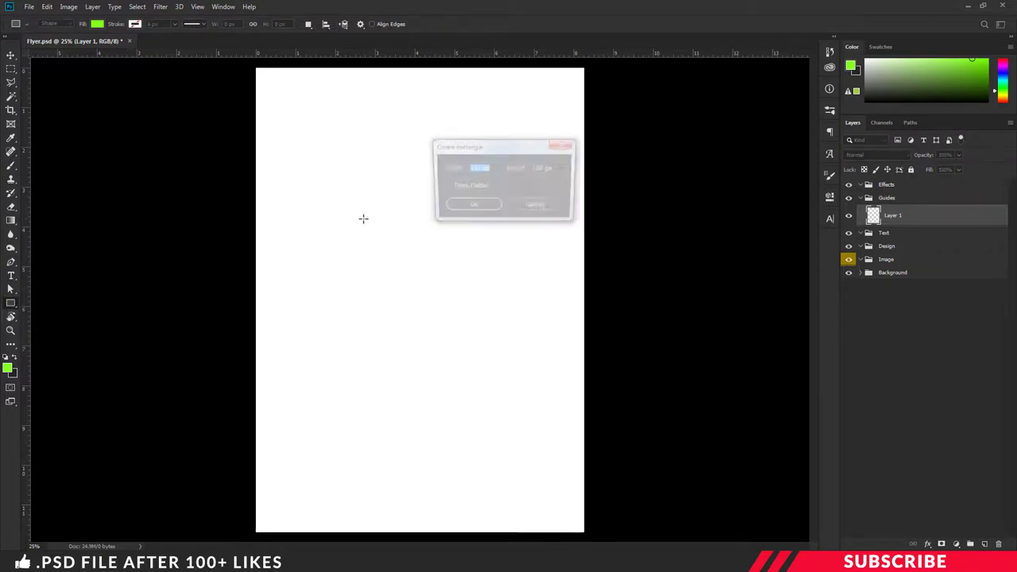
text(950)
key(Tab)
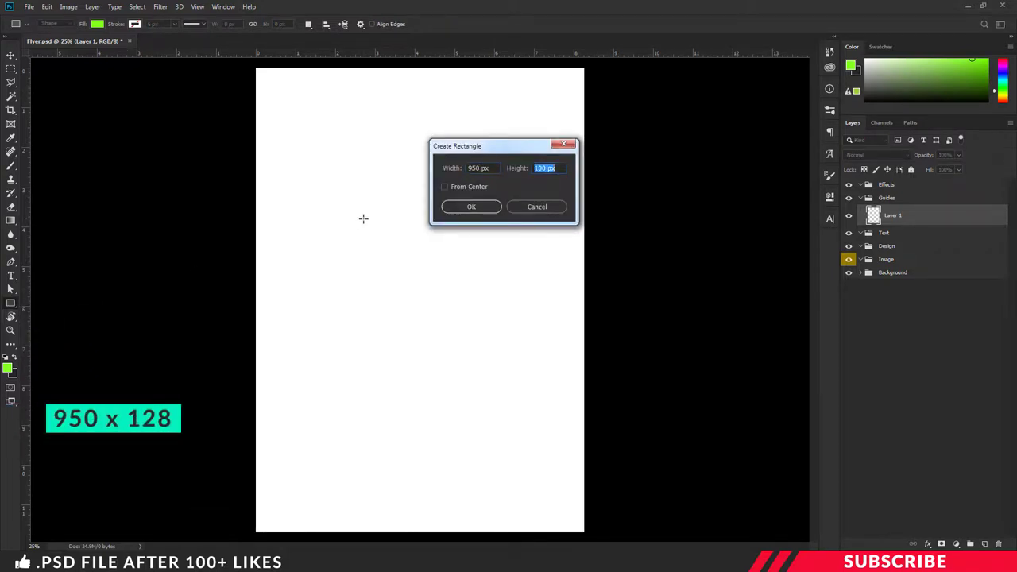
text(128)
key(Return)
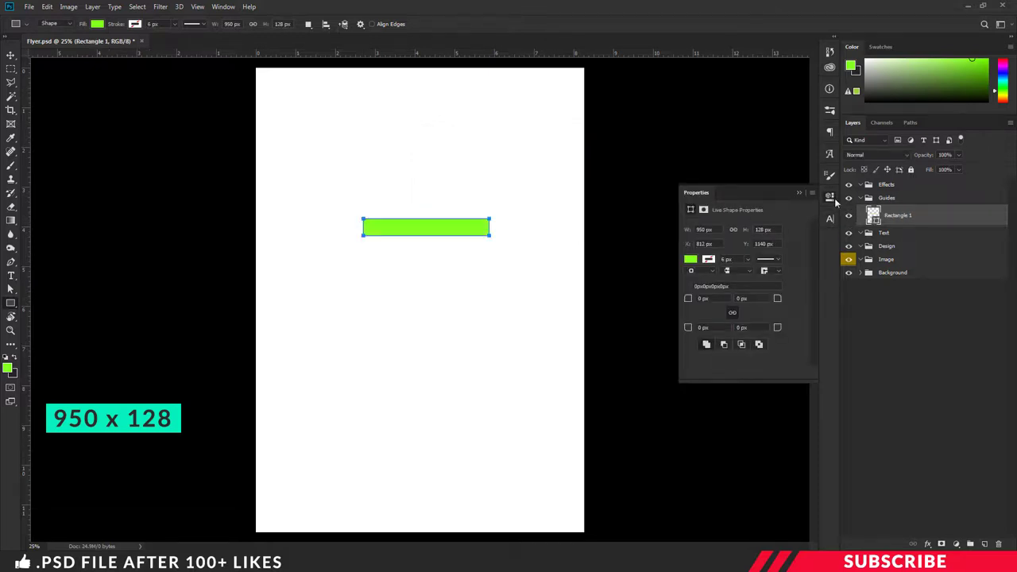
key(v)
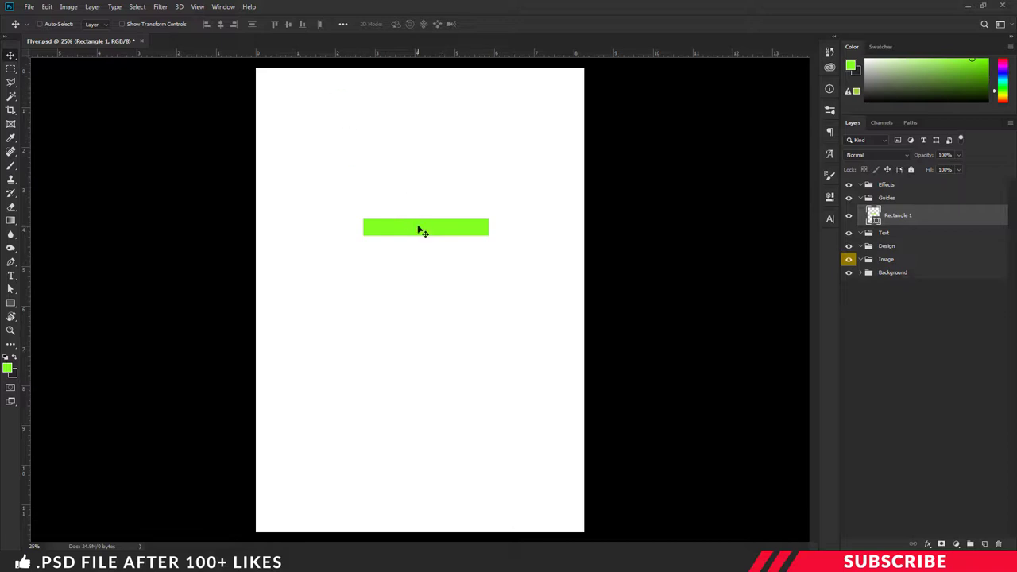
Step: Add top and bottom margin guides at the rectangle's edge, then rotate it 90° clockwise
drag(431, 228, 432, 526)
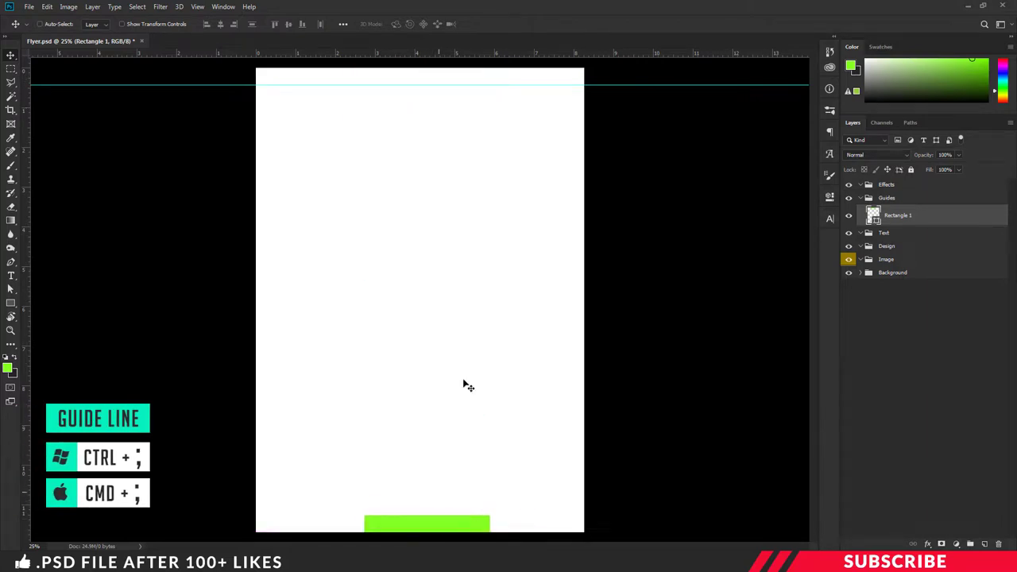
drag(446, 54, 420, 246)
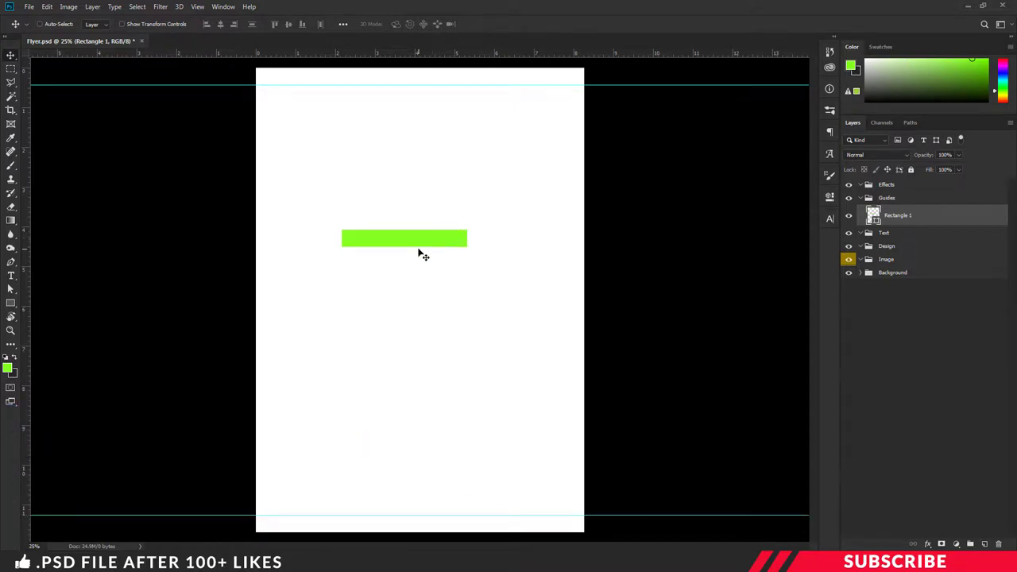
key(ctrl+t)
right_click(423, 235)
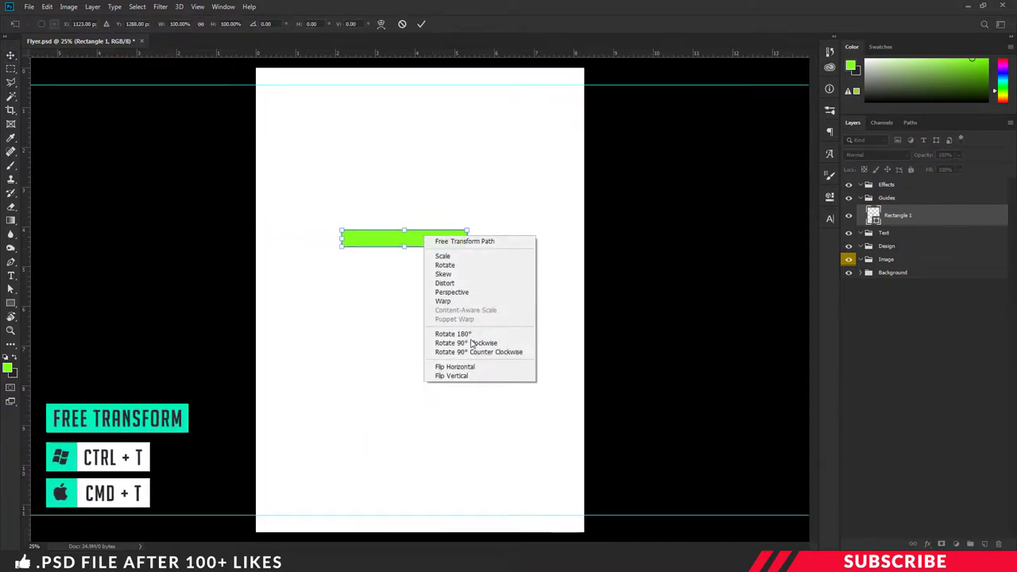
click(469, 343)
key(Return)
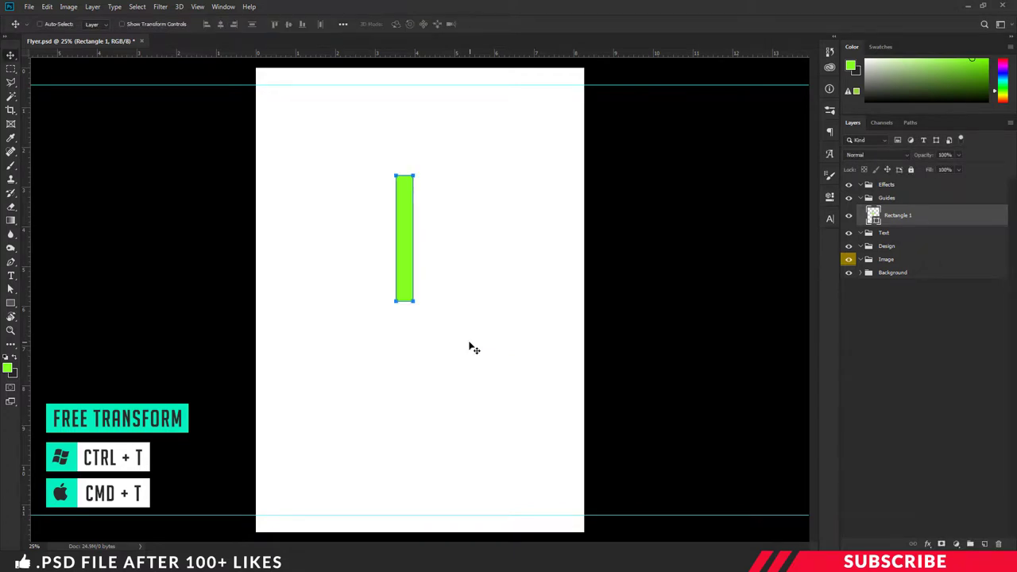
Step: Add left and right margin guides using the upright rectangle and hide the Guides group
drag(408, 257, 264, 237)
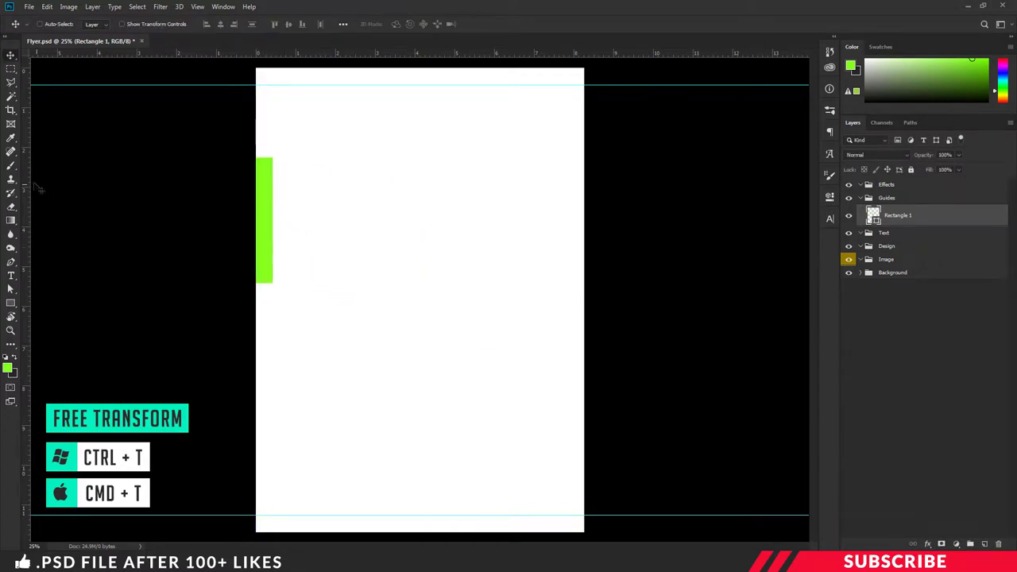
drag(24, 191, 578, 231)
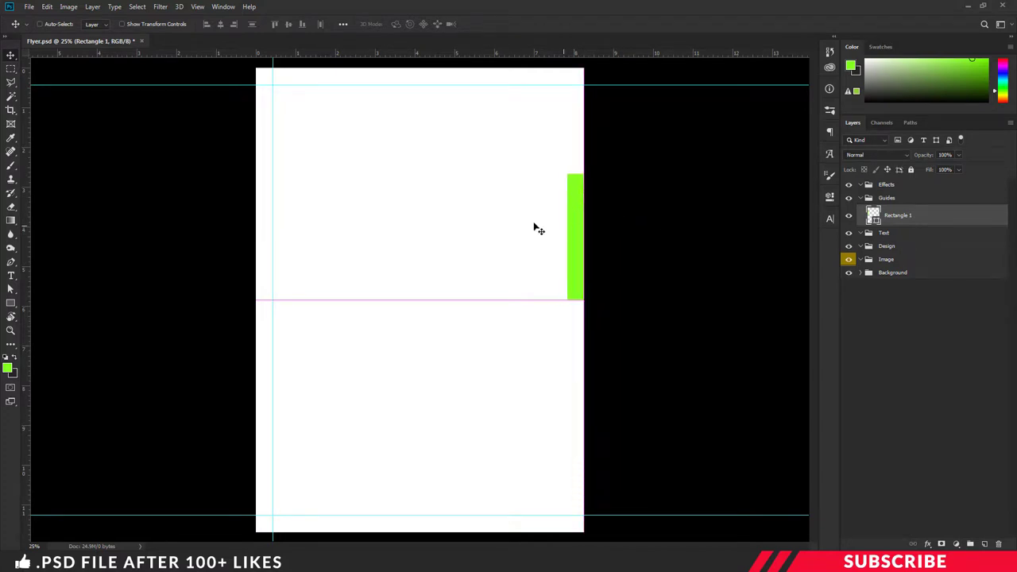
drag(27, 132, 485, 167)
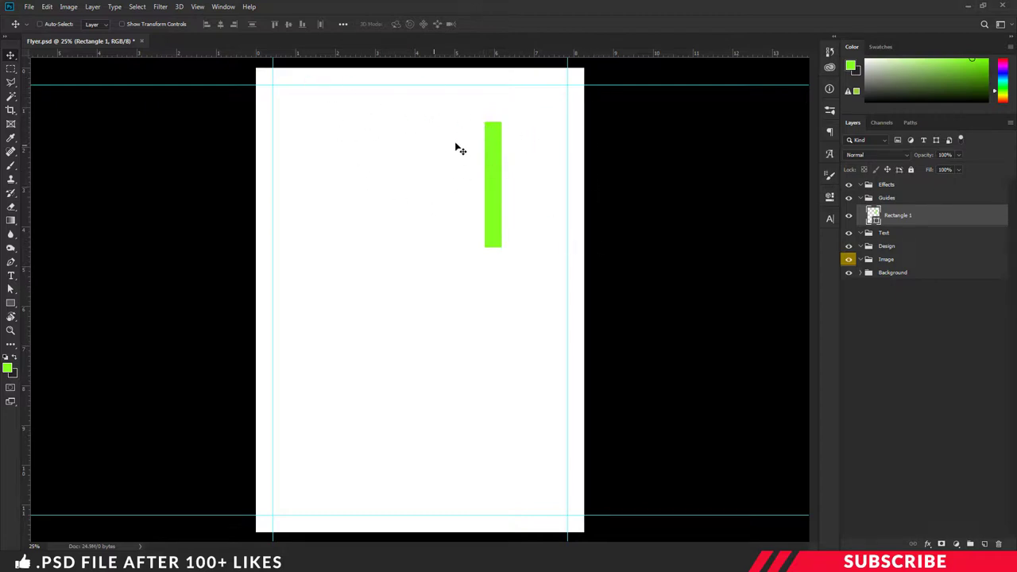
click(850, 197)
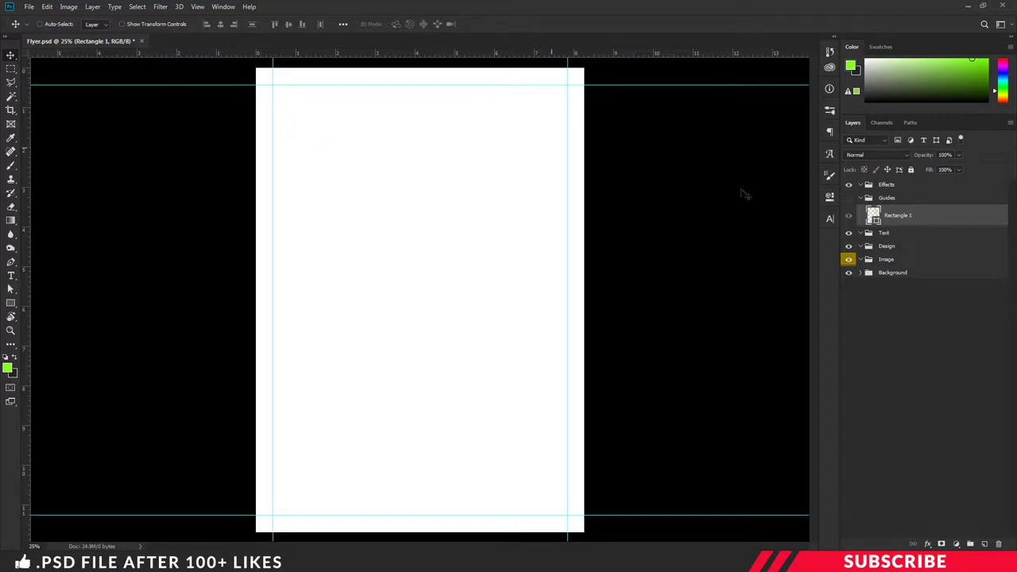
Step: Add a new layer in the Design group with black (000000) as the foreground colour
click(912, 248)
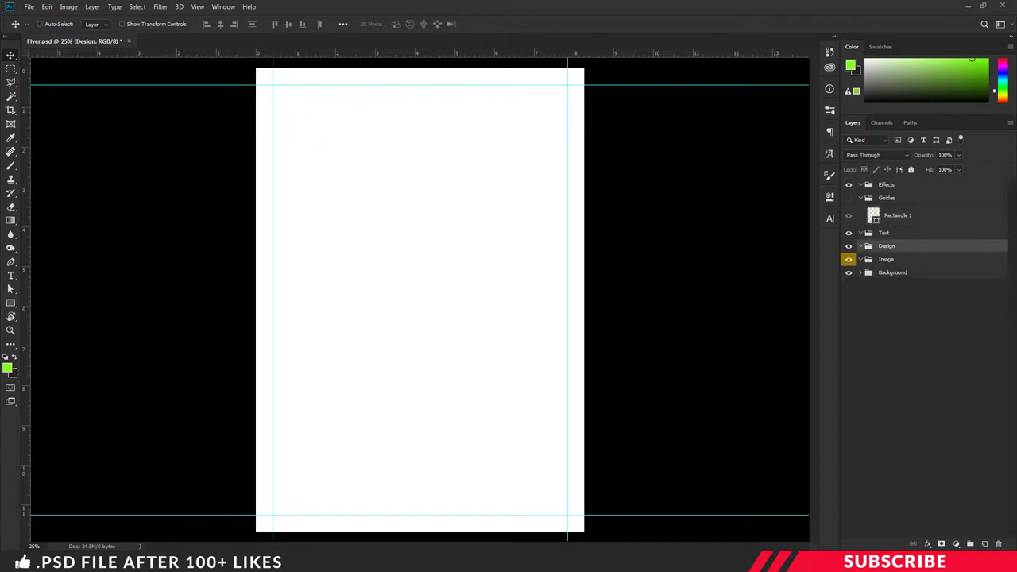
click(984, 544)
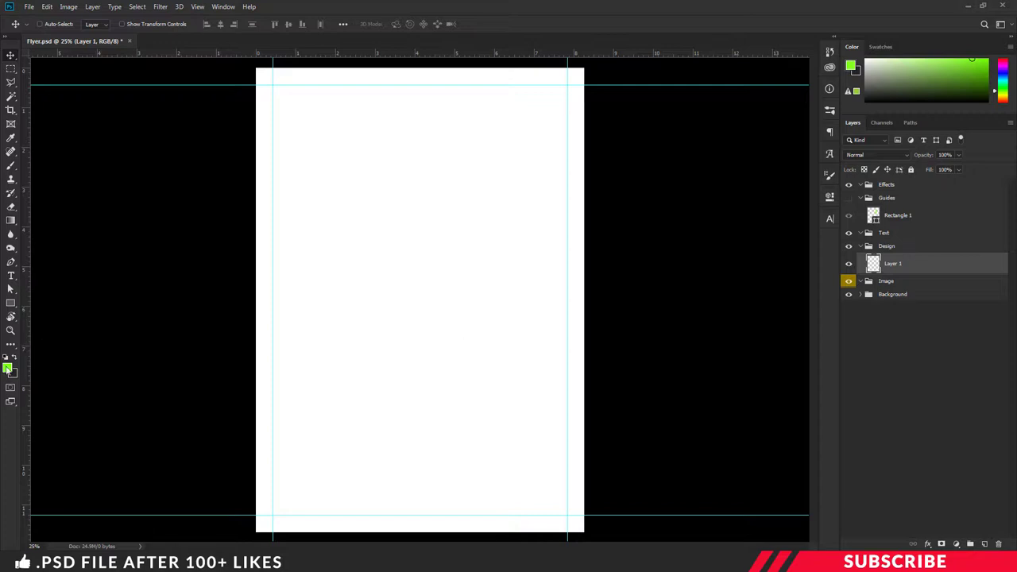
click(7, 366)
text(000000)
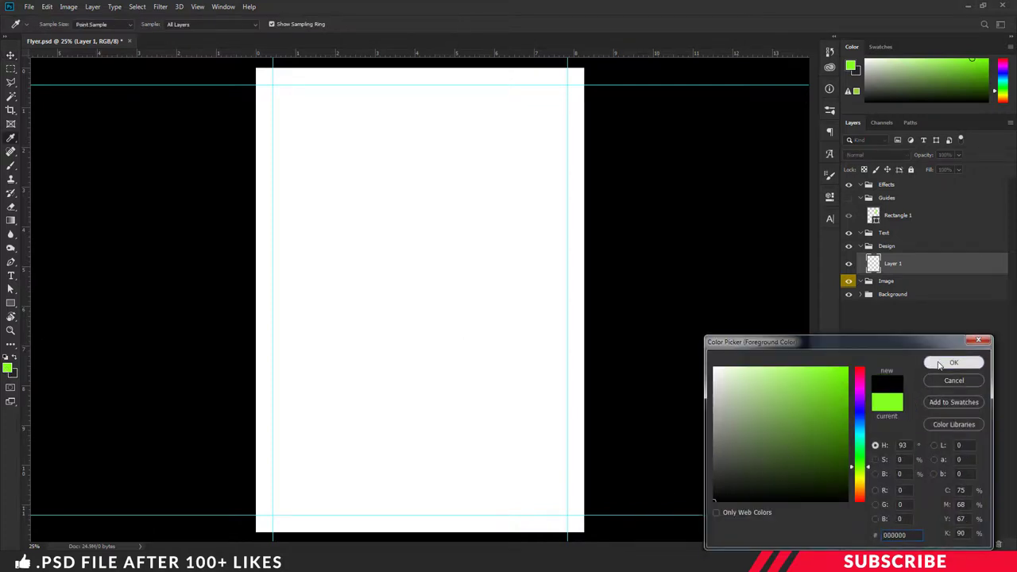
click(952, 363)
Step: Draw a black horizontal line between the margins near the top guide and nudge it down
click(10, 305)
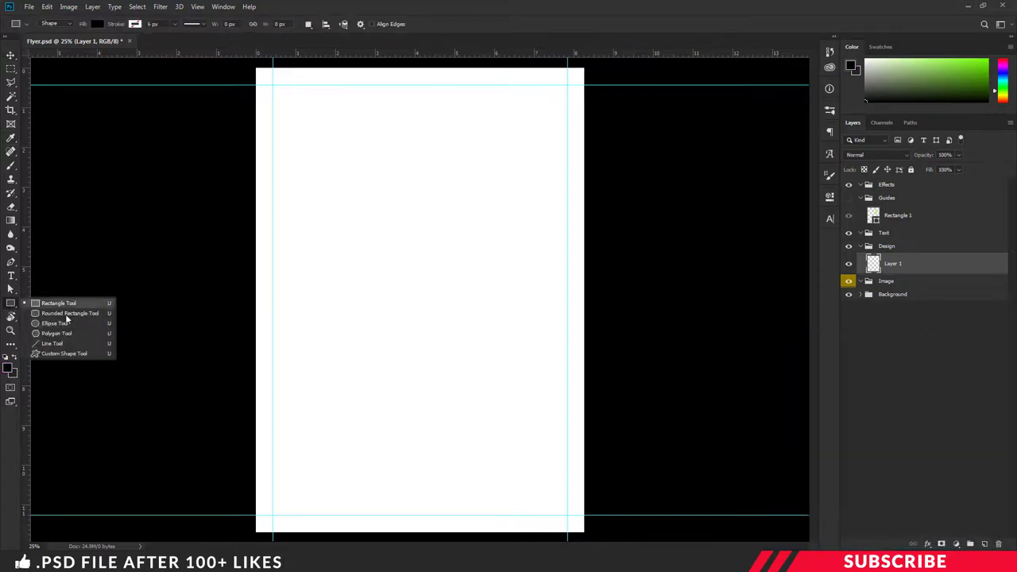
click(73, 345)
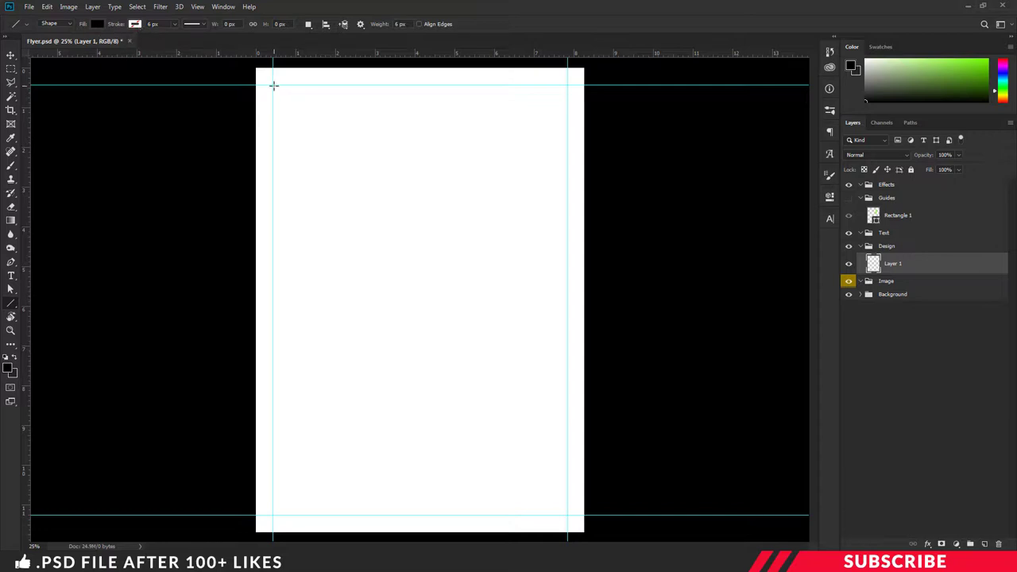
drag(273, 85, 567, 111)
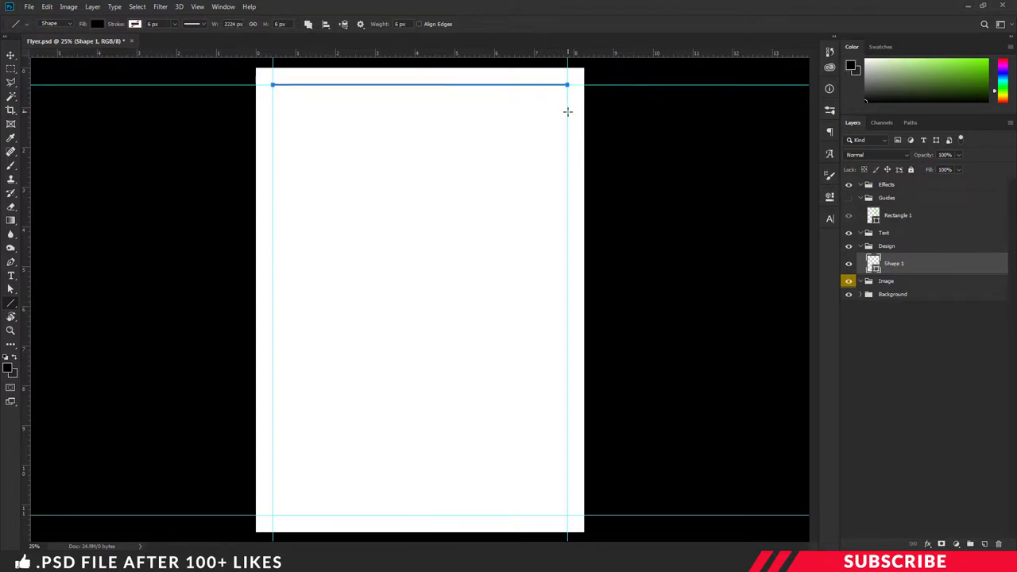
key(v)
drag(466, 96, 460, 107)
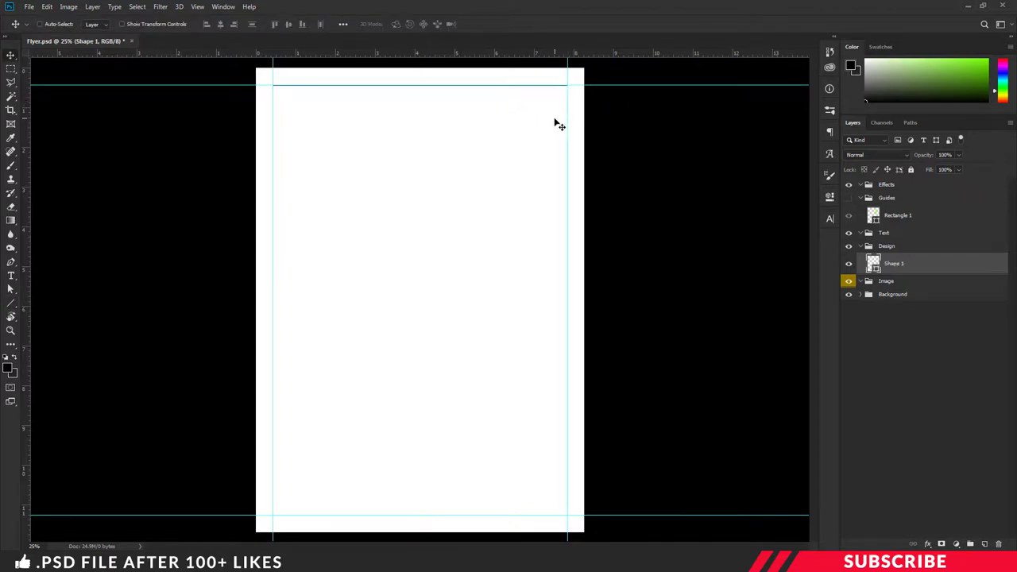
key(Down)
key(Down)
key(Down)
key(Down)
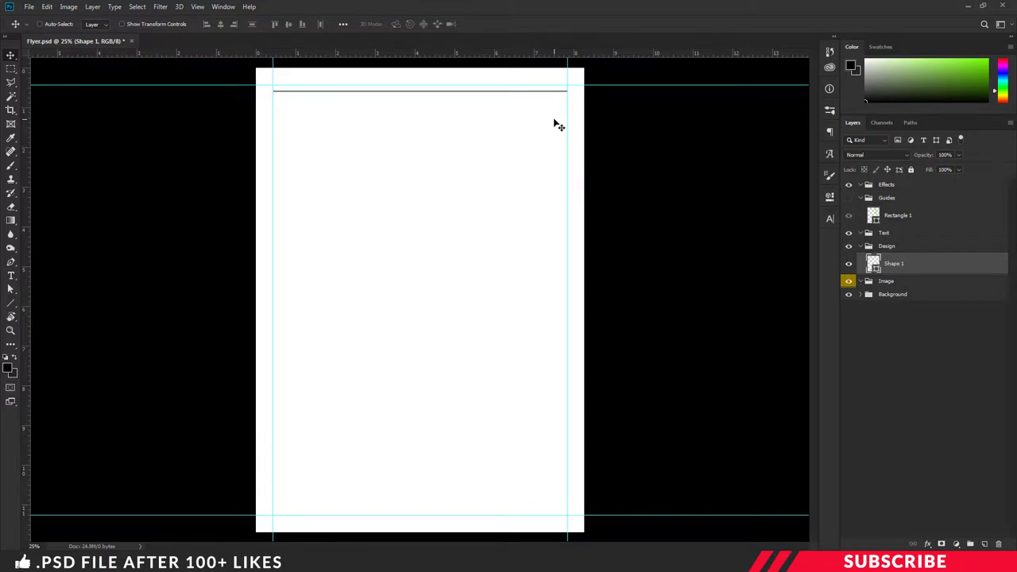
Step: Duplicate the line lower down the page and name the two line layers L1 and L2
key(ctrl+j)
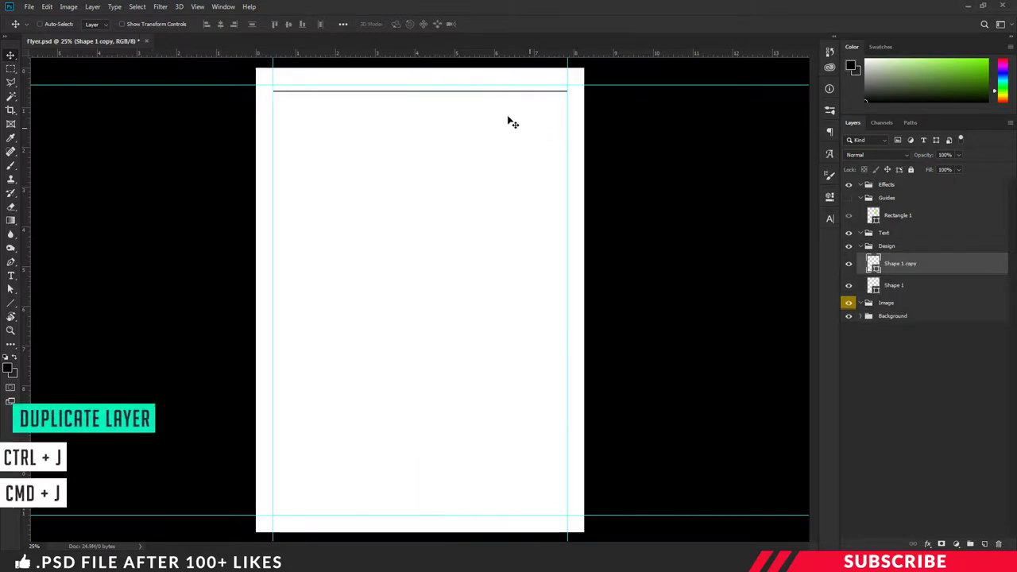
drag(453, 99, 448, 139)
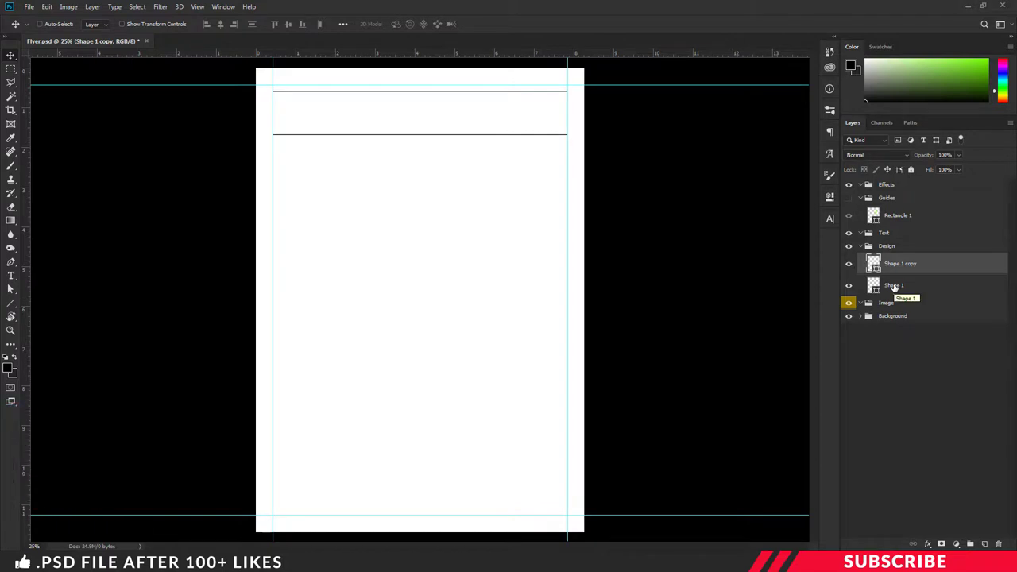
double_click(894, 286)
text(L1)
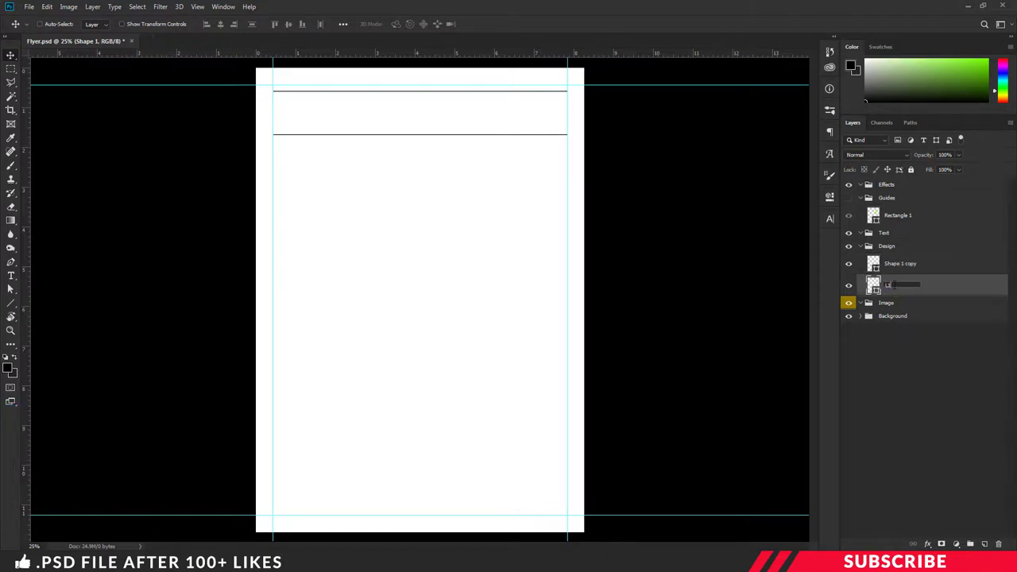
double_click(894, 265)
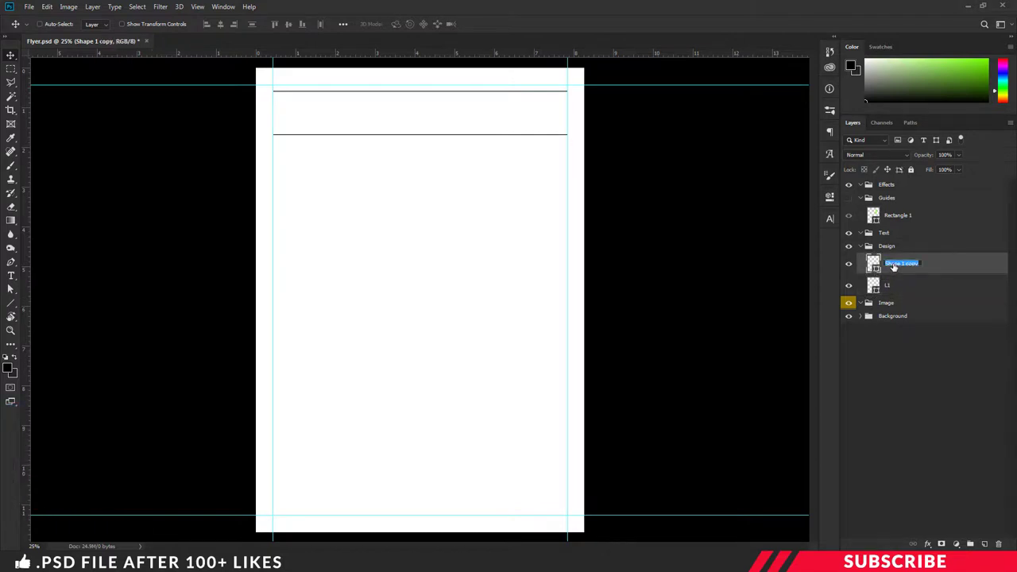
text(L2)
key(Return)
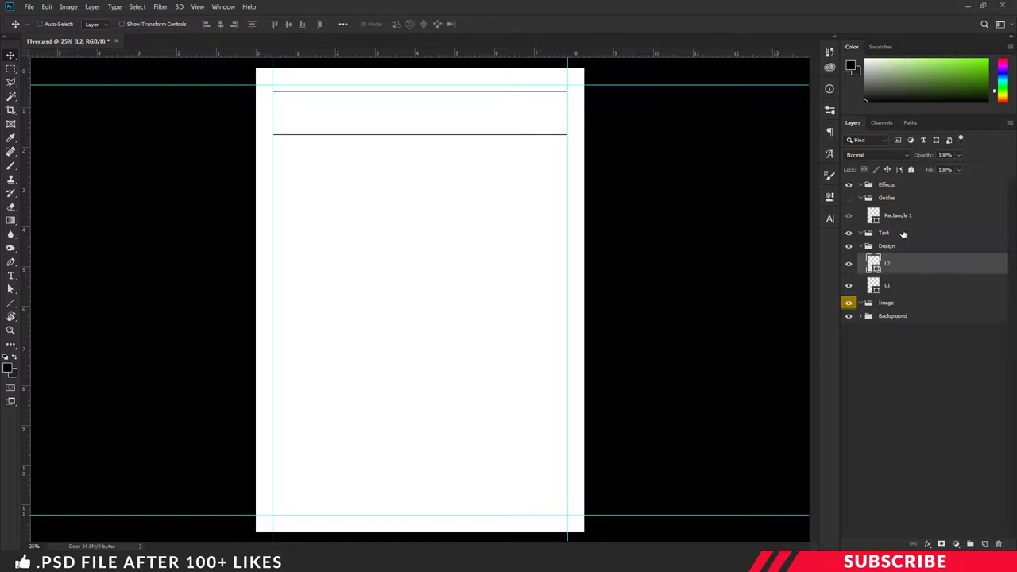
Step: Add a new layer in the Text group, keeping black as the foreground colour
click(904, 233)
click(984, 545)
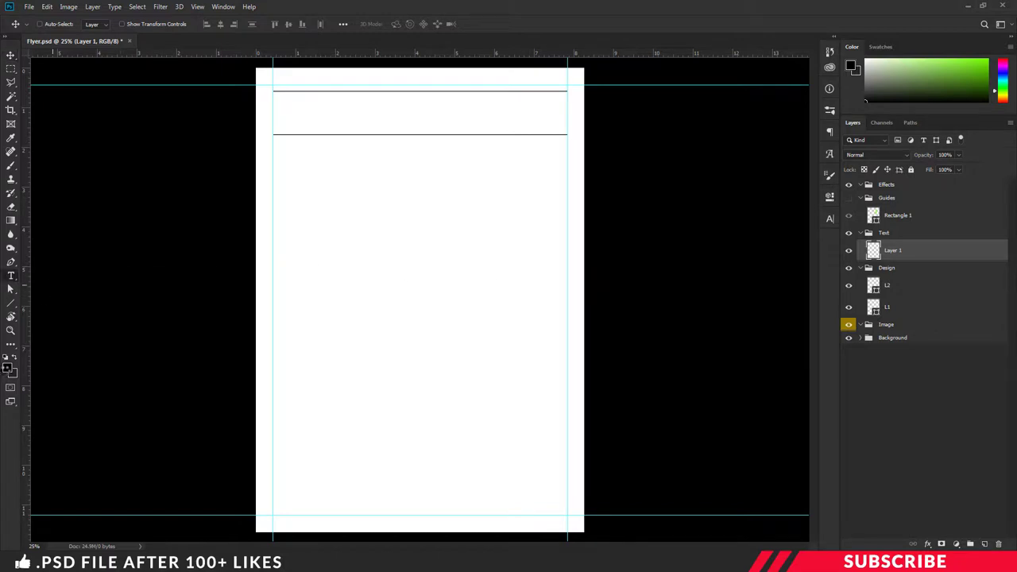
click(8, 367)
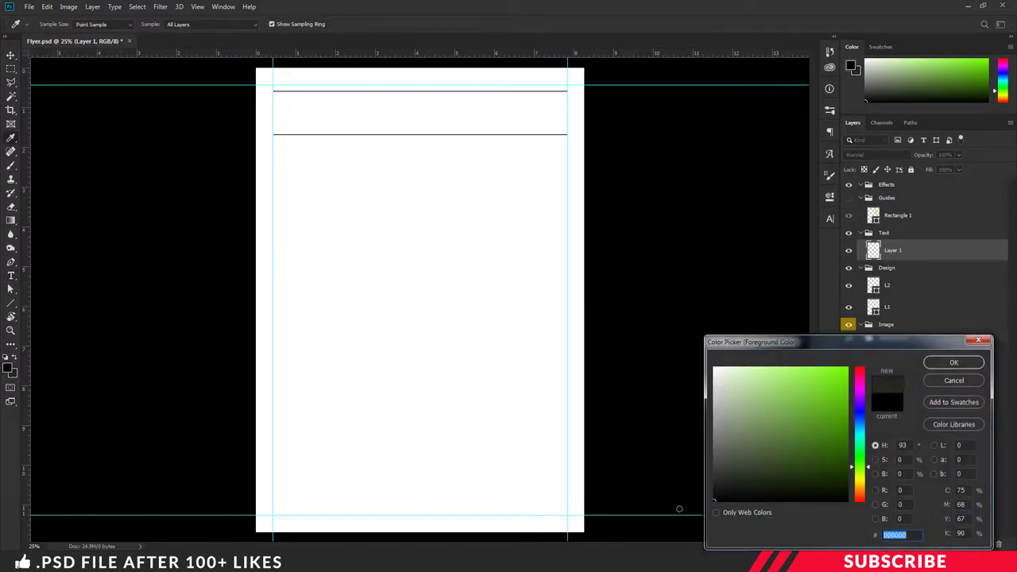
click(952, 362)
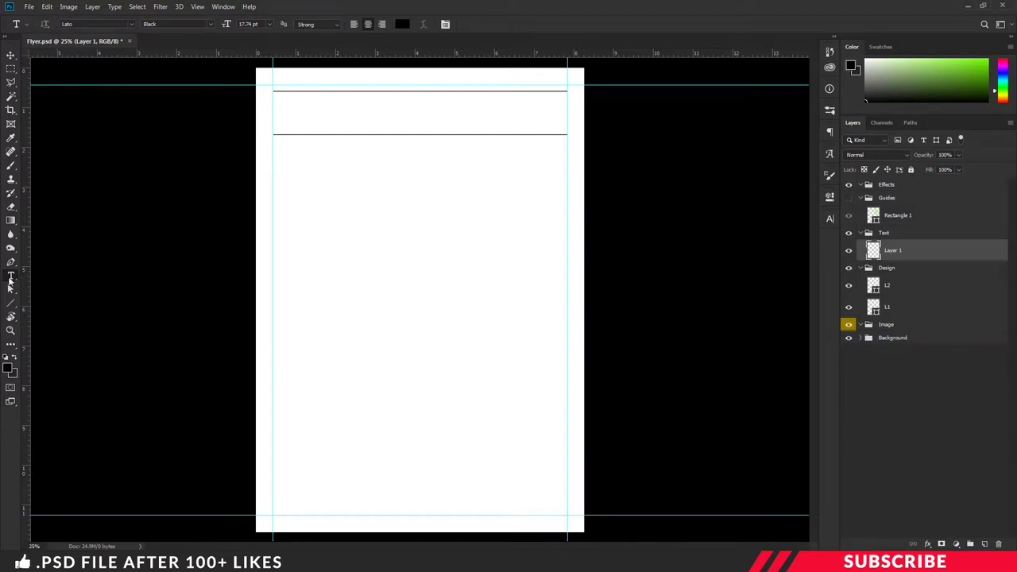
Step: Set the Horizontal Type Tool to Lato Medium at 40 pt
drag(11, 280, 25, 275)
click(248, 24)
text(40)
click(211, 24)
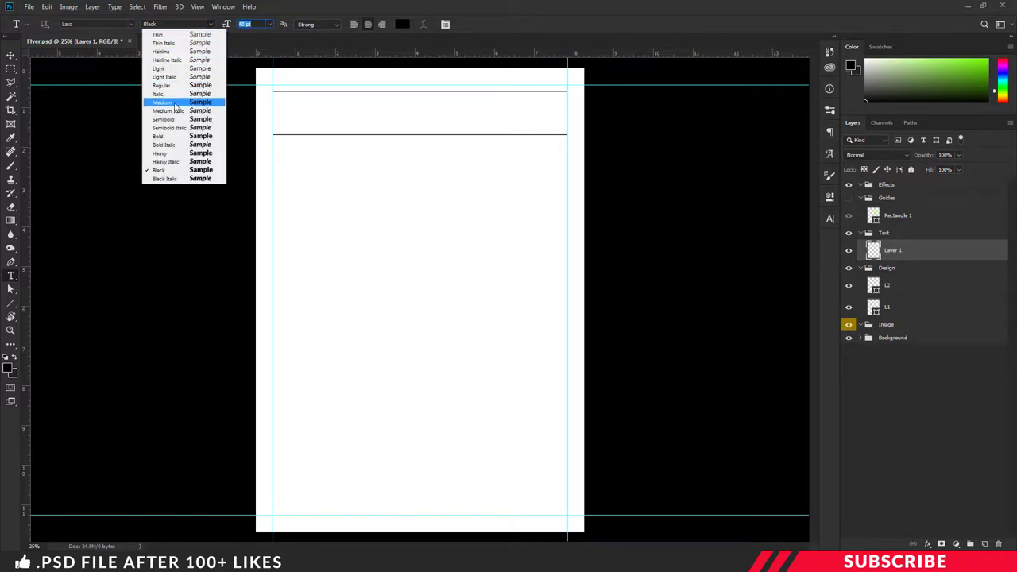
click(184, 102)
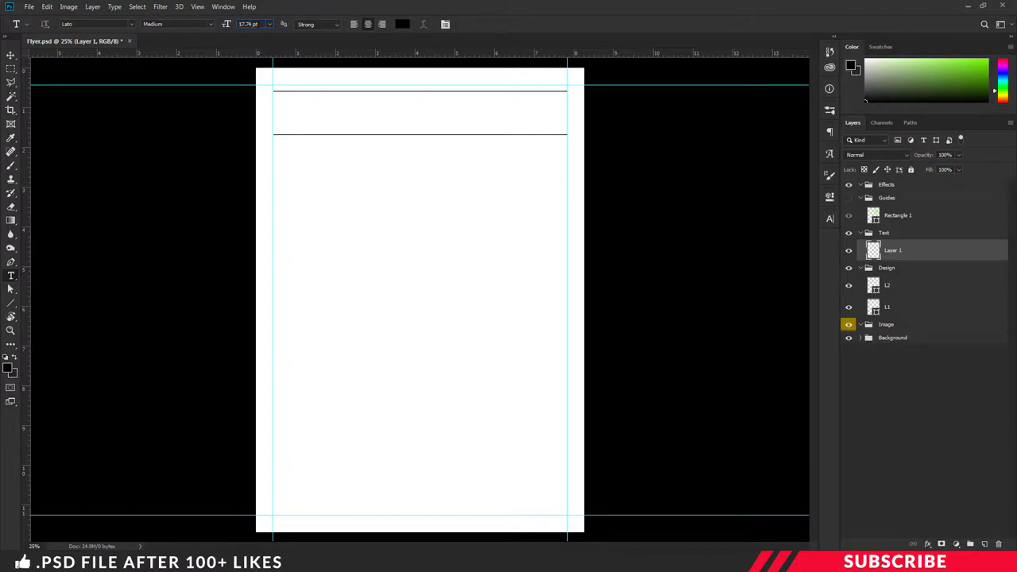
click(249, 24)
text(40)
Step: Type FASHION in the header band and align it to the left guide
click(309, 112)
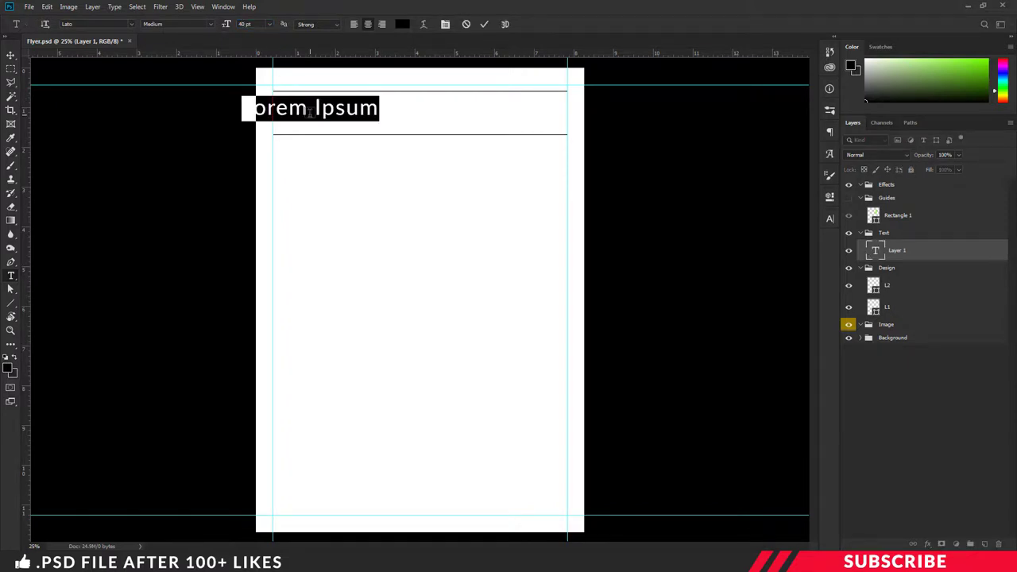
text(FASHION)
key(ctrl+a)
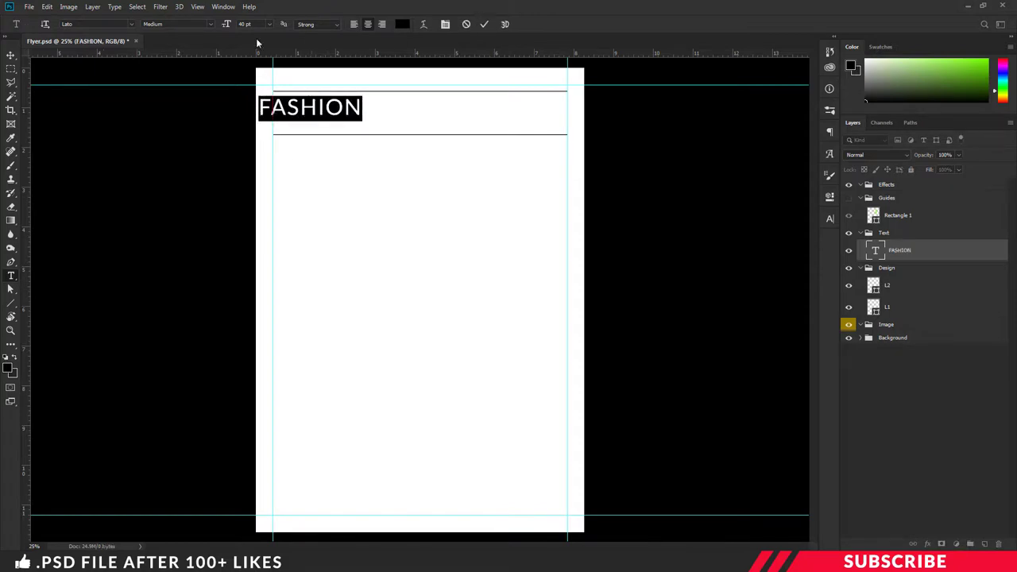
key(ctrl+Return)
key(v)
drag(310, 107, 323, 109)
key(ctrl+plus)
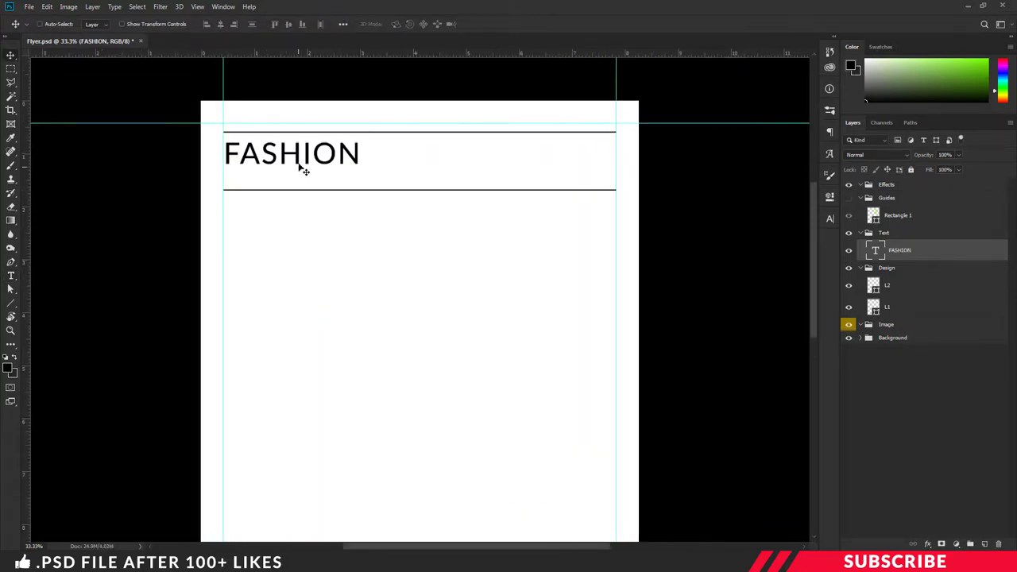
drag(303, 170, 304, 166)
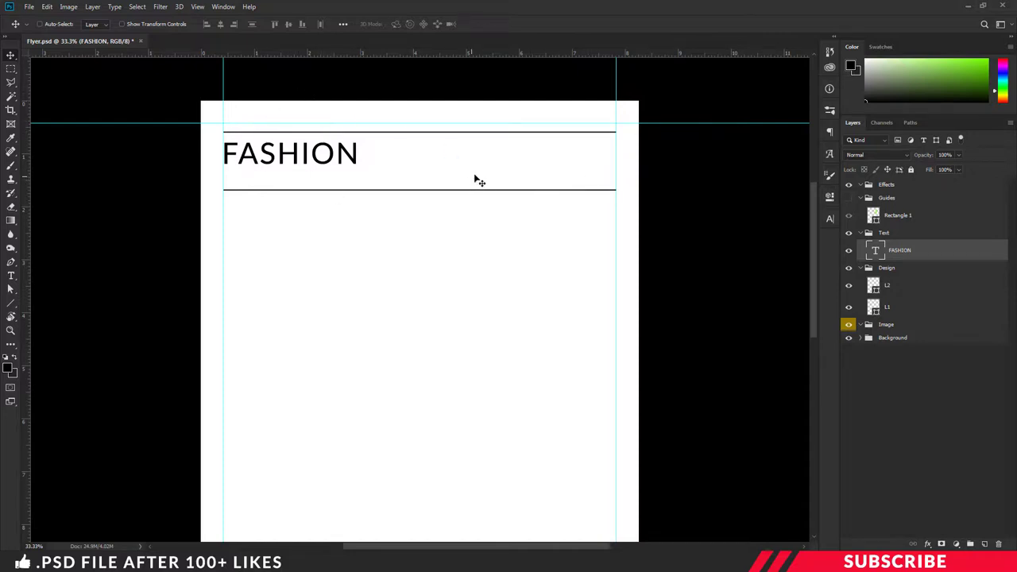
Step: Prepare a new text layer with the Type tool set to Bold at 12 pt
key(t)
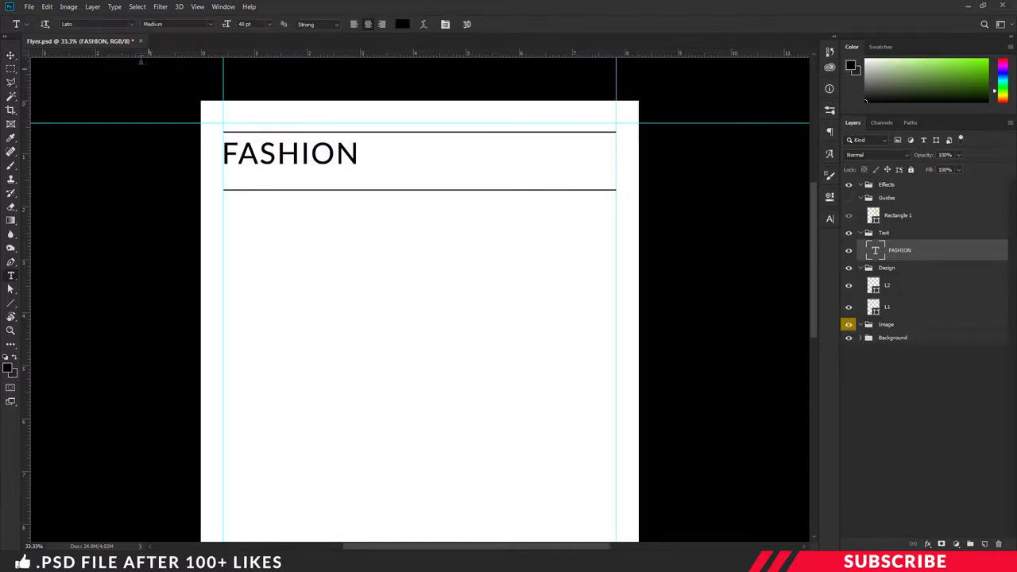
click(984, 544)
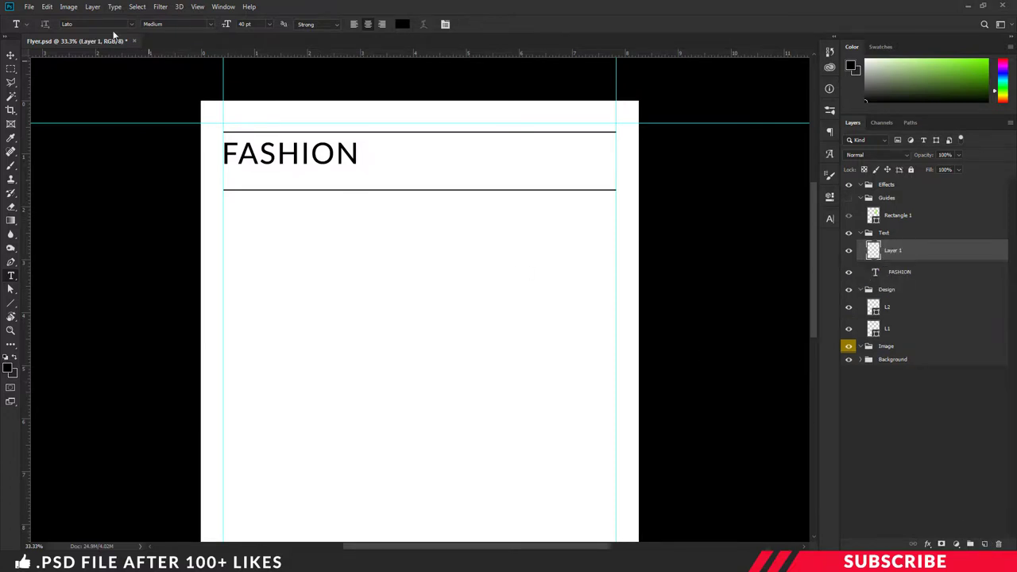
key(Escape)
key(3)
click(209, 24)
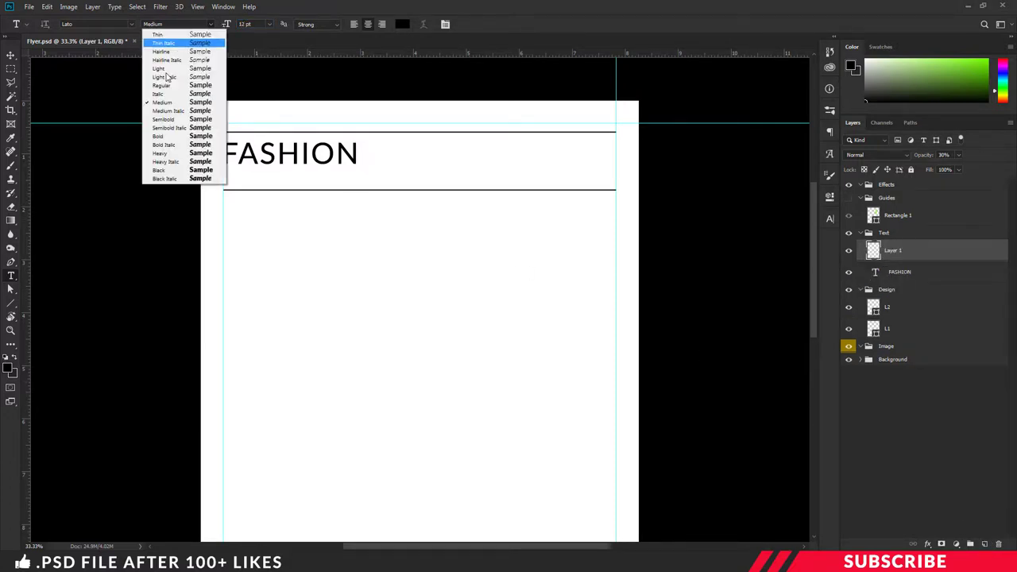
click(163, 136)
Step: Type the bold Address heading to the right of FASHION
click(394, 152)
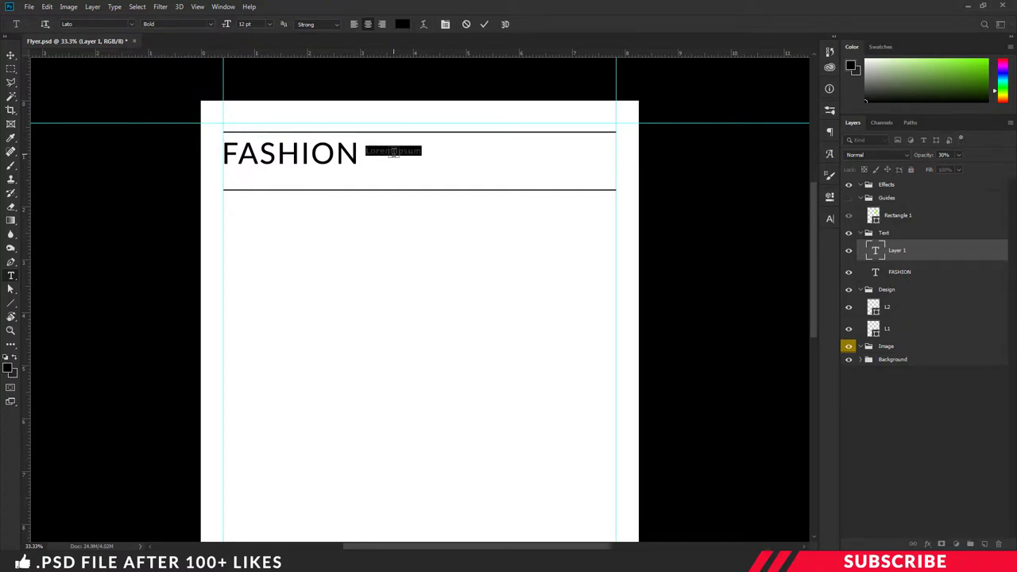
text(address)
key(ctrl+a)
click(402, 24)
click(951, 365)
key(ctrl+Return)
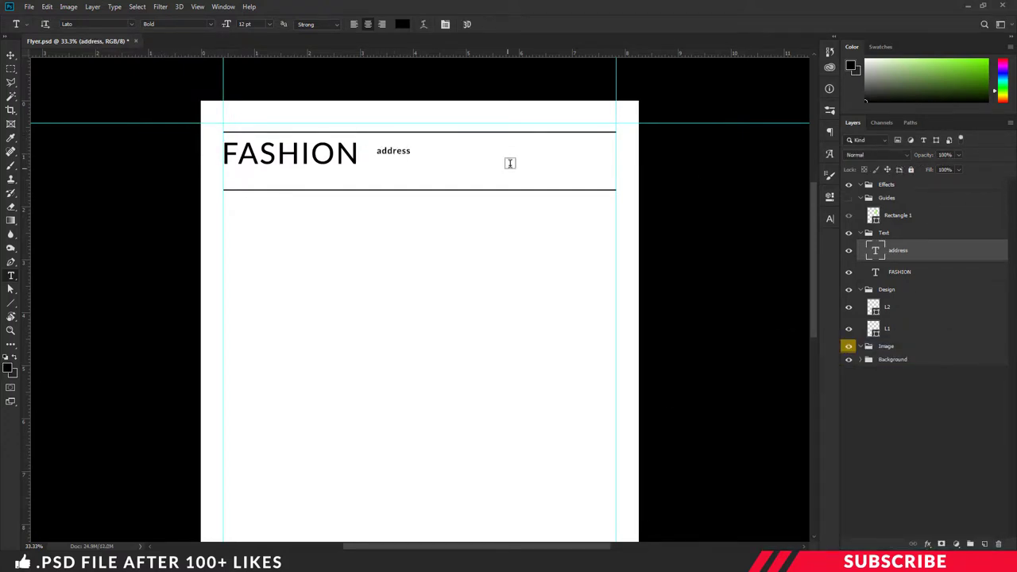
key(ctrl+plus)
drag(355, 112, 405, 103)
text(A)
key(ctrl+Return)
key(v)
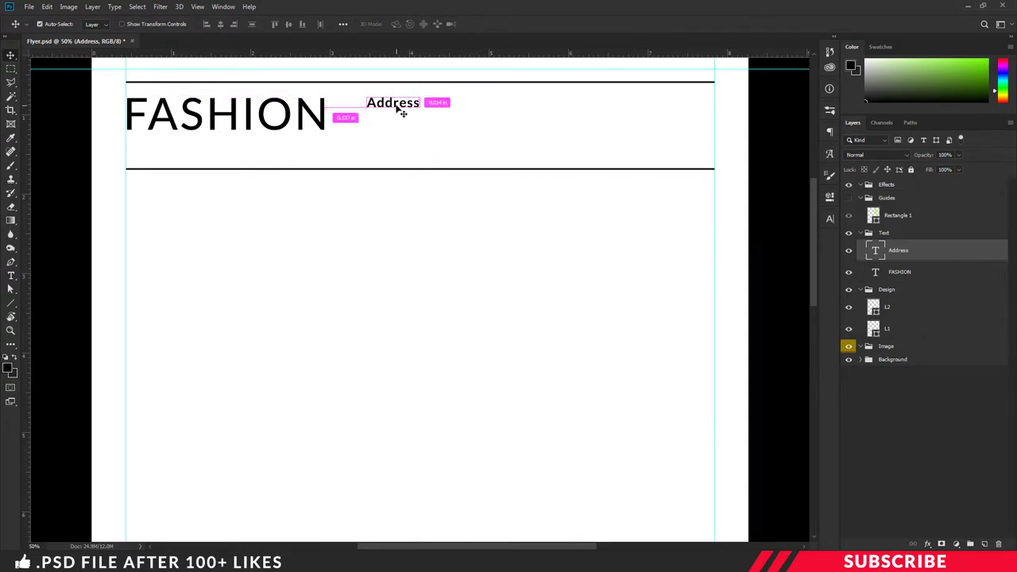
Step: Alt-drag a copy of Address just below it and set the copy to 11 pt
drag(402, 111, 399, 125)
double_click(397, 119)
key(ctrl+a)
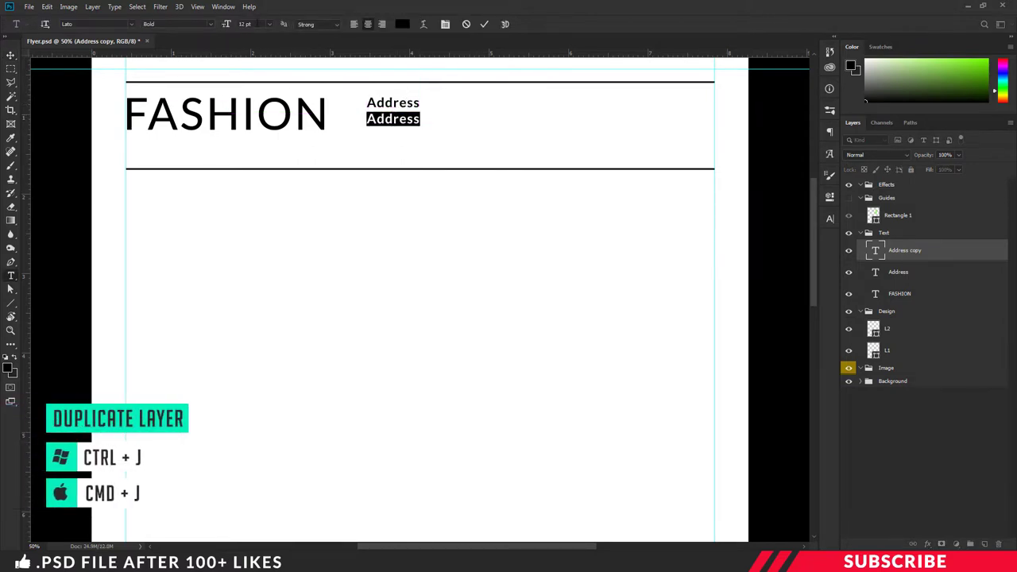
text(11)
key(Return)
Step: Make the copy Regular weight, replace it with the street address, and left-align it
click(212, 24)
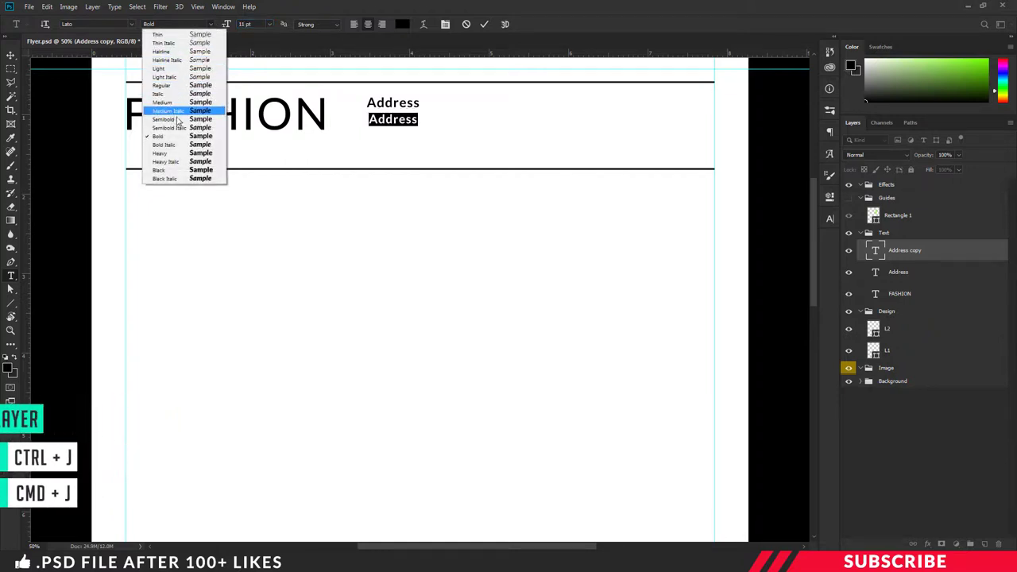
click(162, 85)
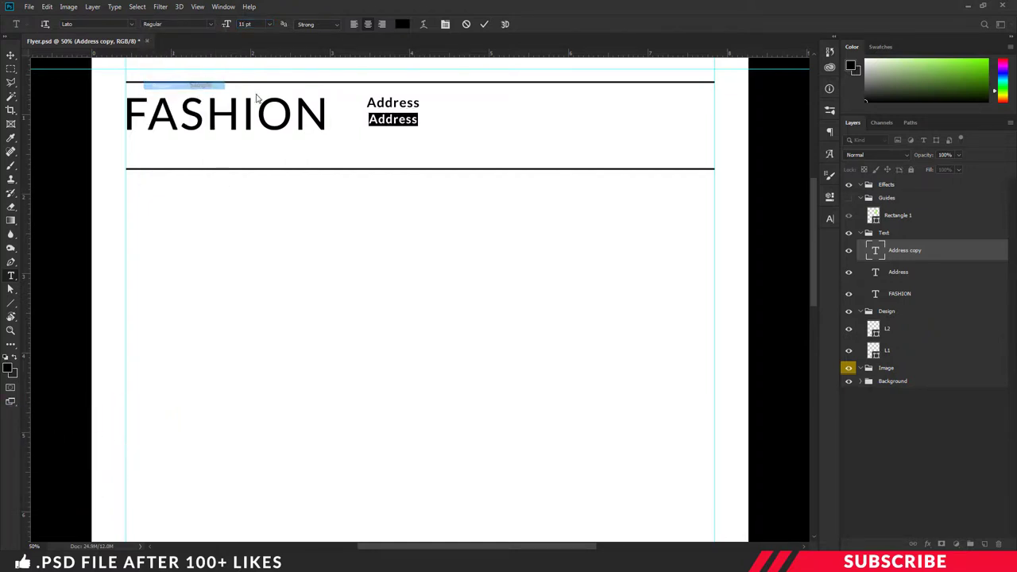
click(394, 119)
double_click(400, 119)
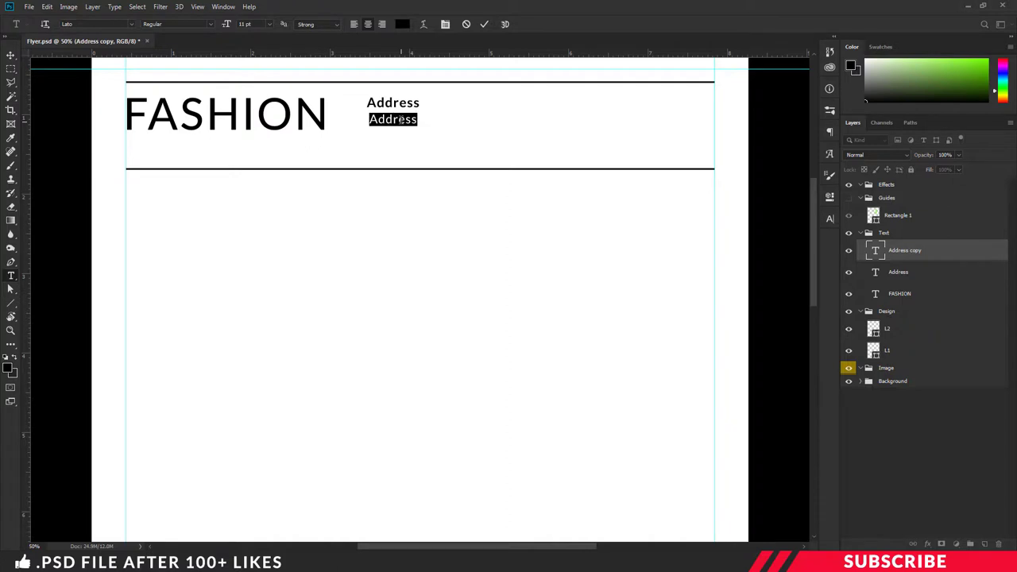
text(24,itower,2ndfloor)
key(ctrl+a)
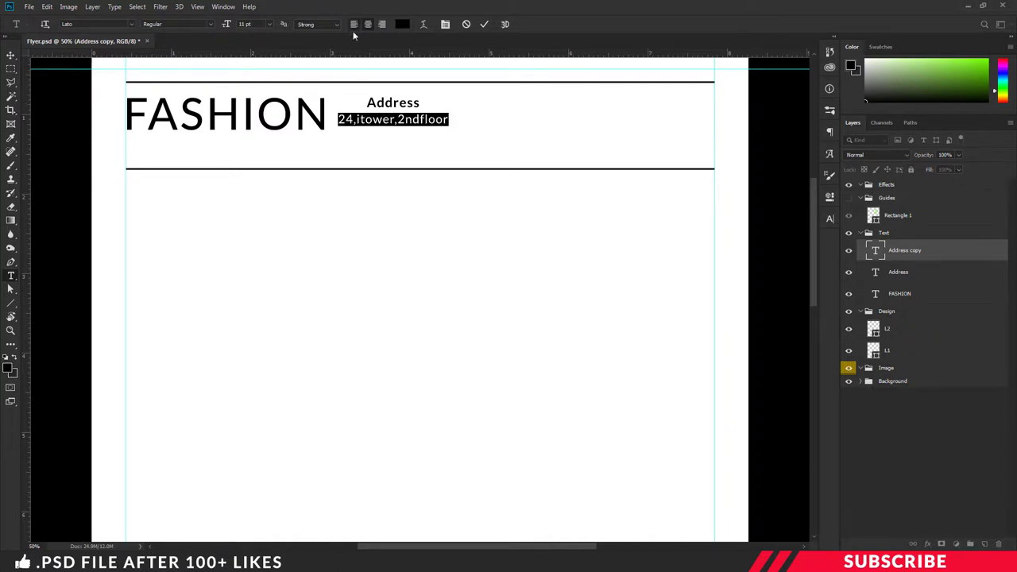
click(354, 24)
key(ctrl+Return)
Step: Duplicate the street address line below itself and change it to the city line
drag(403, 119, 416, 135)
double_click(401, 134)
text(New )
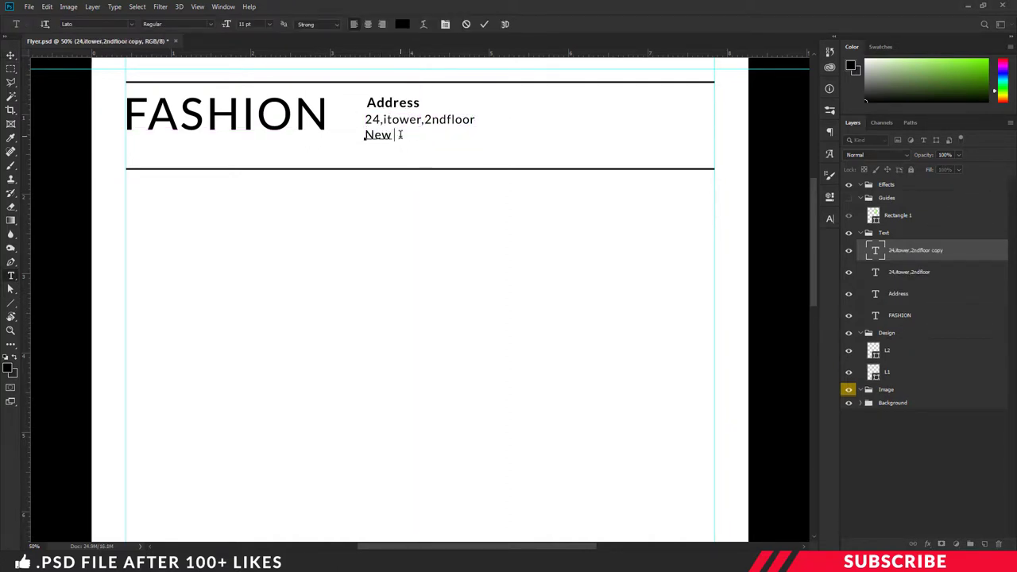
text(York, USA-24)
key(ctrl+Return)
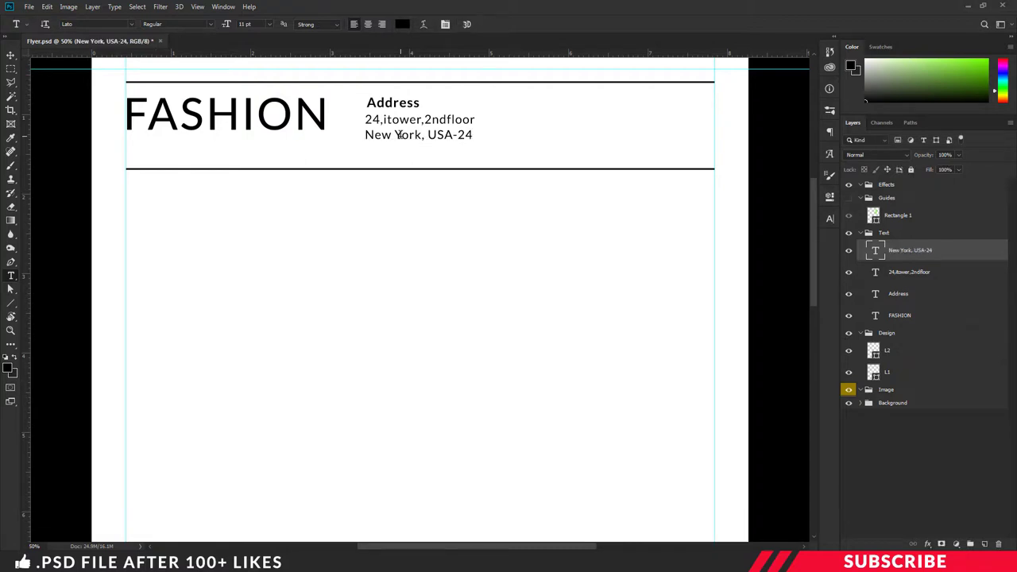
key(v)
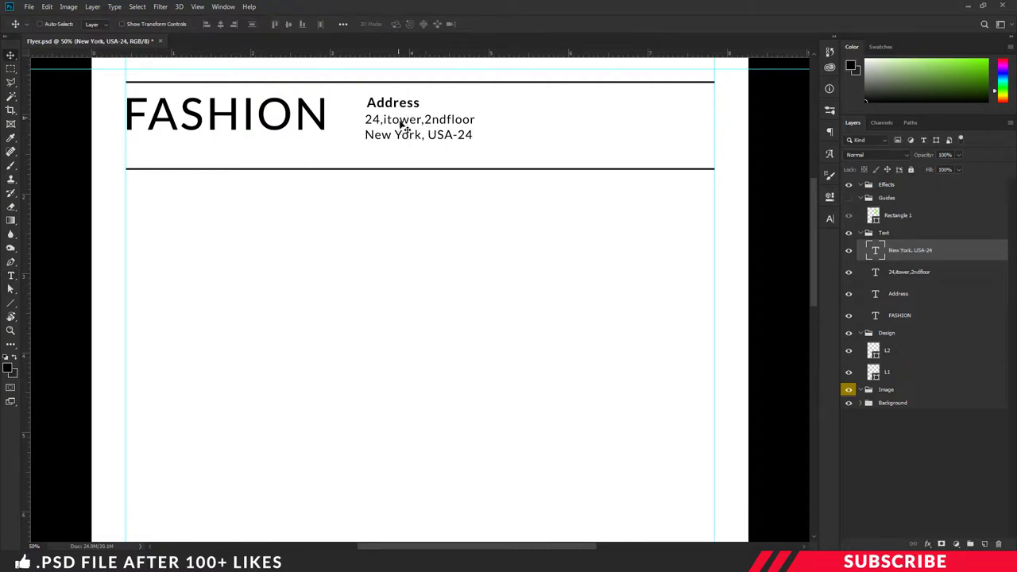
Step: Duplicate the three address text layers and move the copy to the header's right half
shift+click(910, 273)
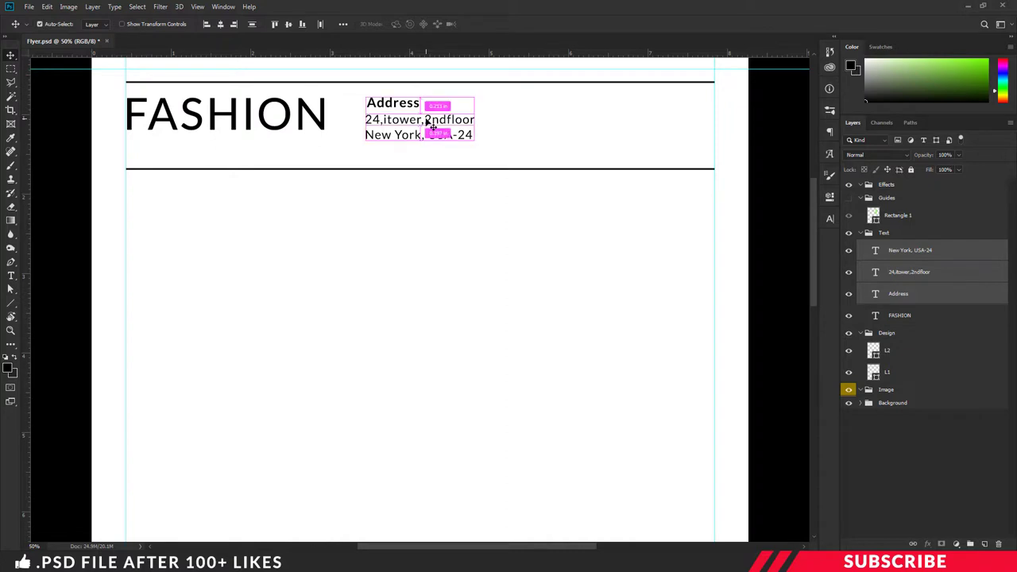
key(ctrl+j)
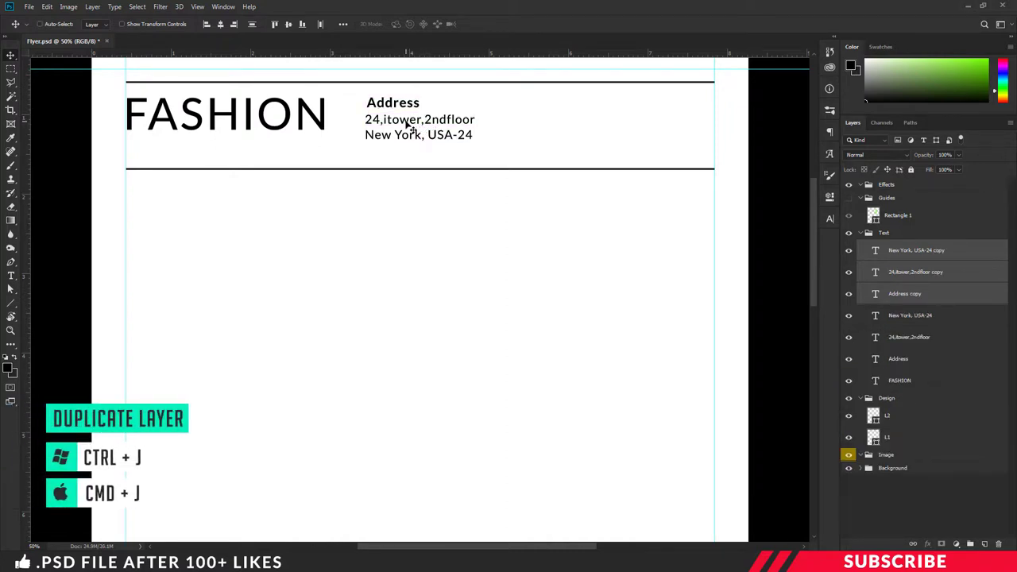
drag(411, 128, 567, 127)
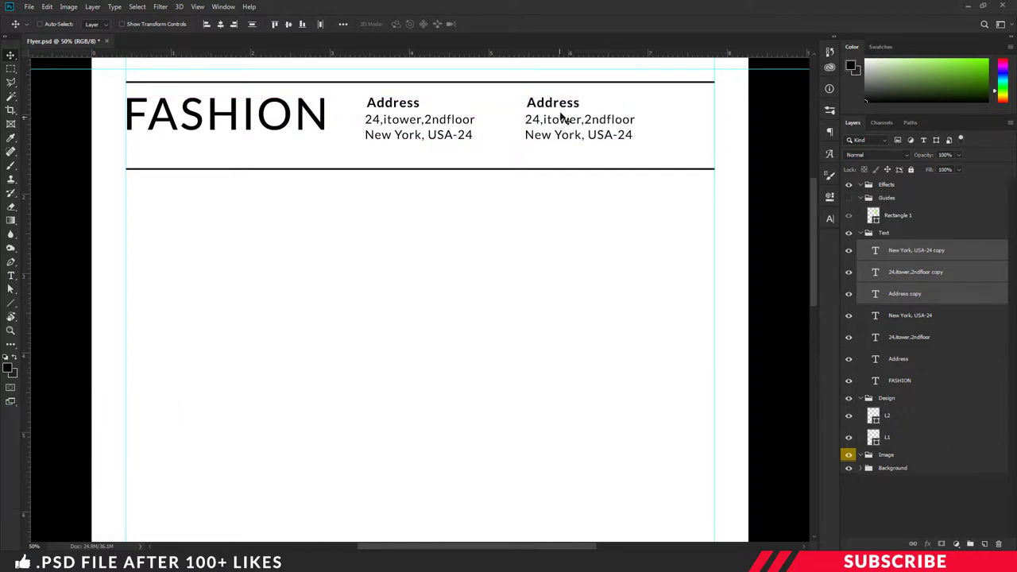
Step: Retitle the copied heading Contact and replace its lines with a phone number and e-mail address
key(t)
double_click(561, 97)
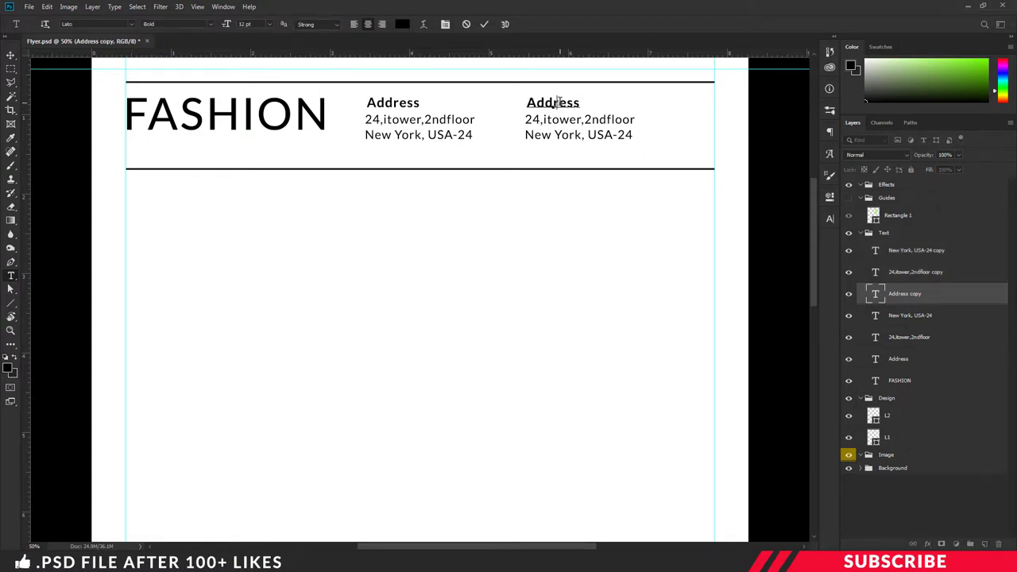
text(contact)
drag(529, 103, 535, 103)
text(C)
double_click(543, 119)
text(Ph: 245 365 123)
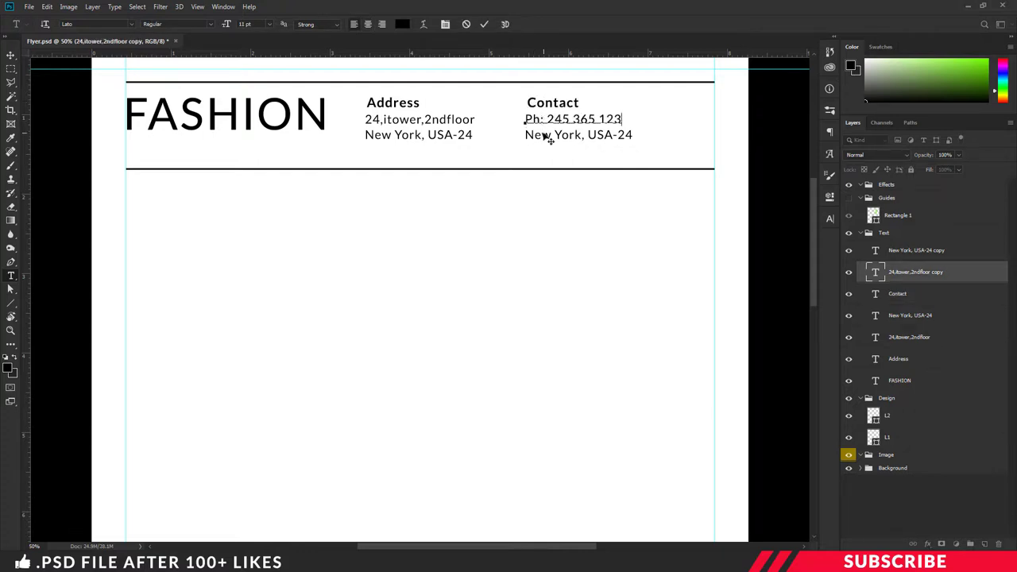
triple_click(545, 134)
text(yourmailid@mail.com)
key(ctrl+Return)
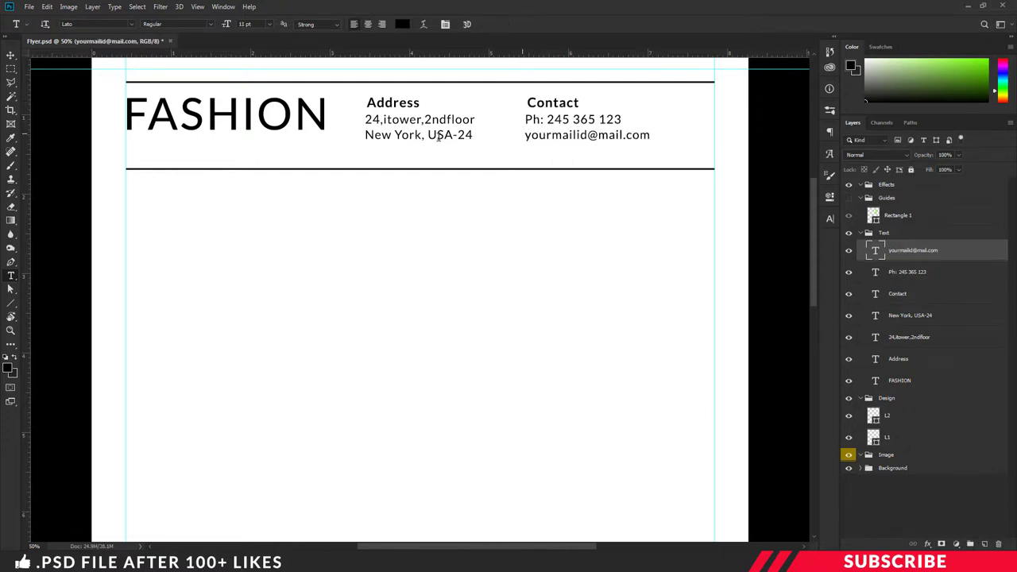
key(v)
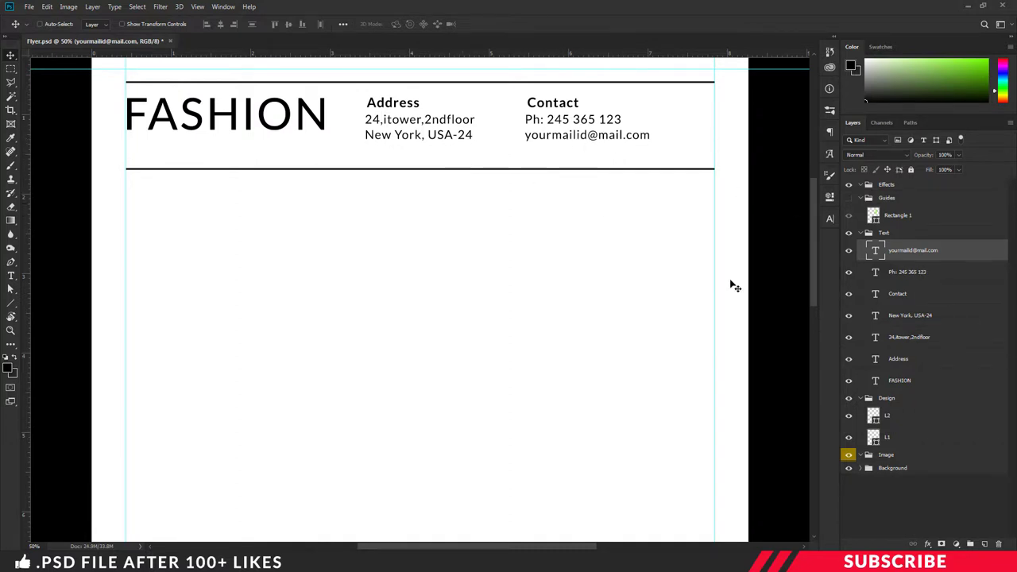
Step: Shift the Contact and Address blocks further right and select the lower header rule layer
shift+click(896, 296)
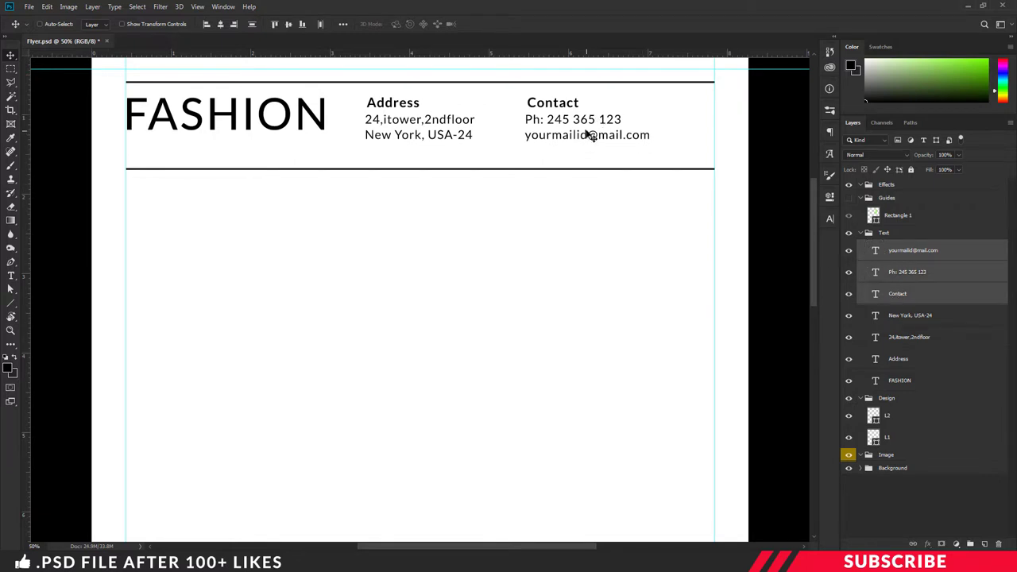
drag(585, 132, 634, 132)
drag(358, 95, 533, 150)
click(886, 415)
click(897, 439)
click(917, 415)
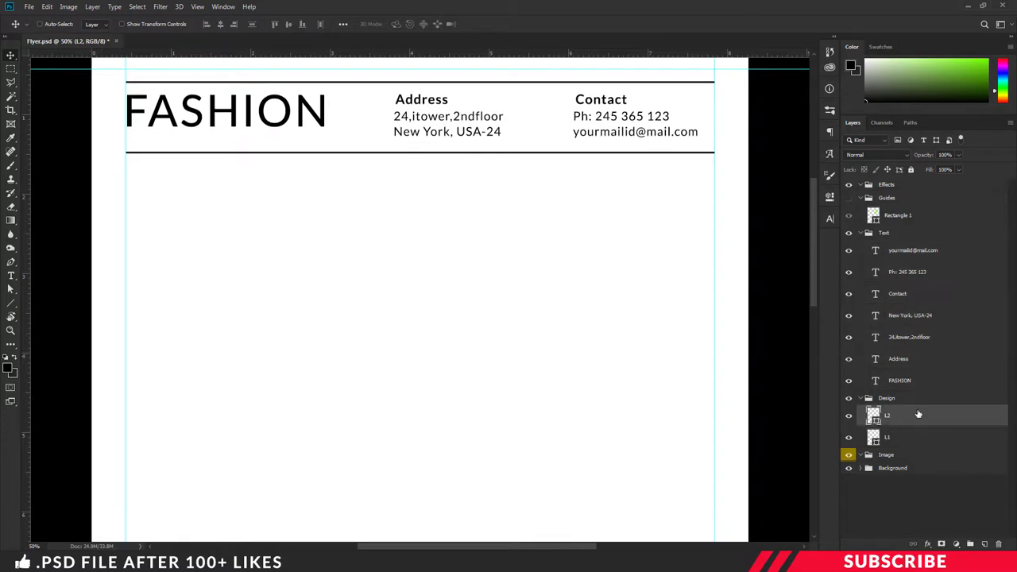
key(ctrl+minus)
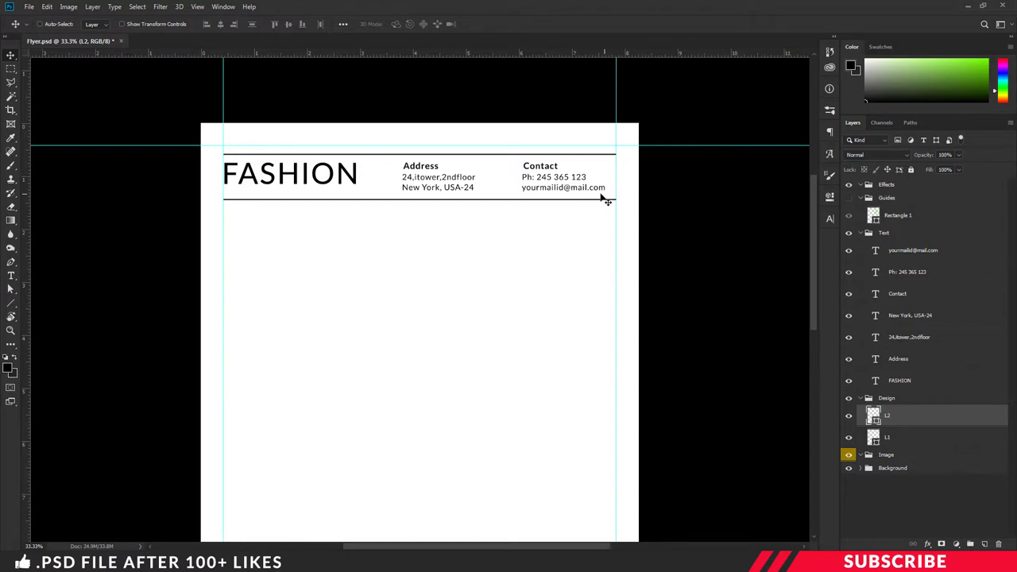
scroll(456, 259, down, 1)
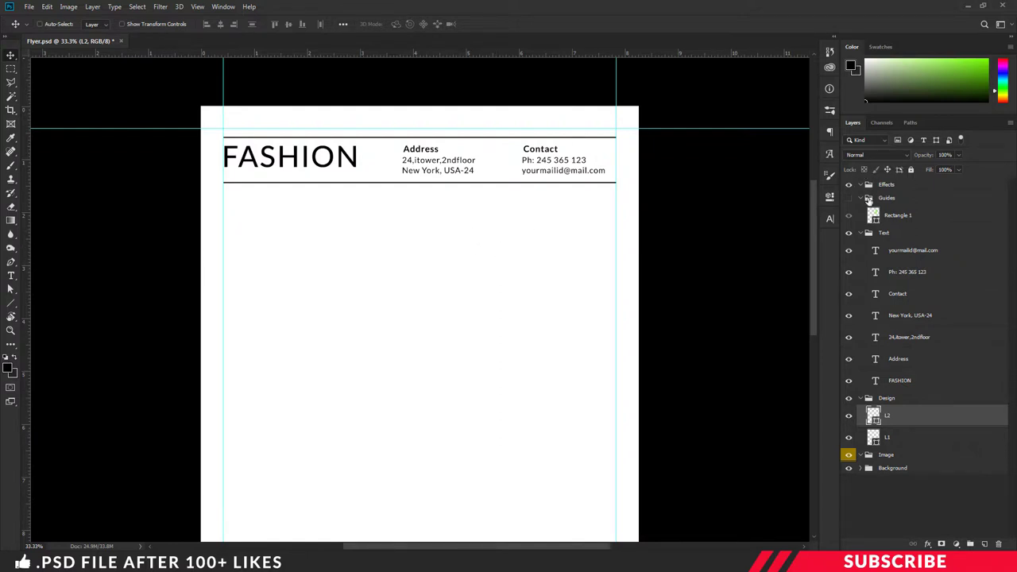
Step: Collapse the Text group and add a new layer in the Image group with black foreground
click(861, 233)
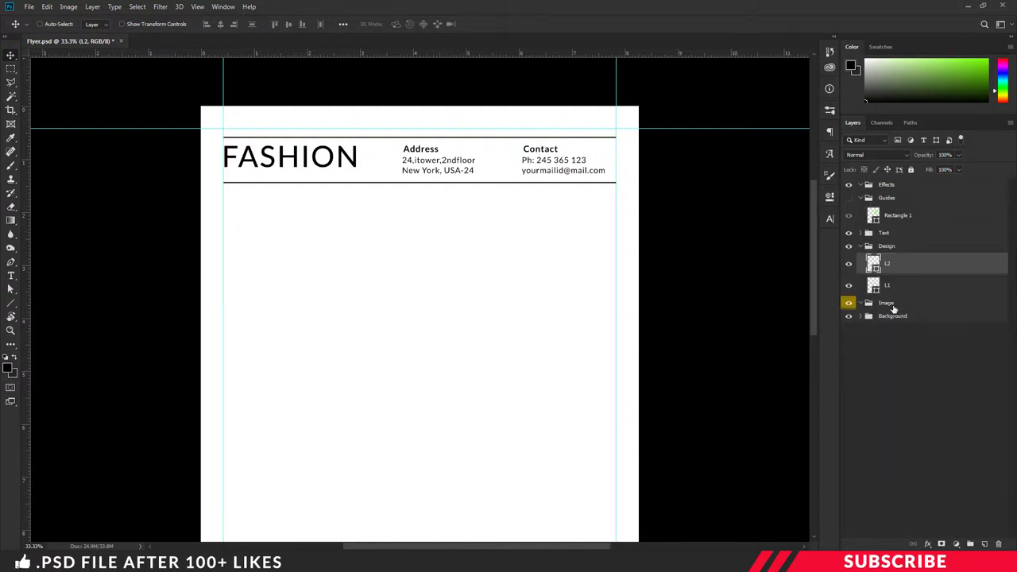
click(893, 307)
click(985, 545)
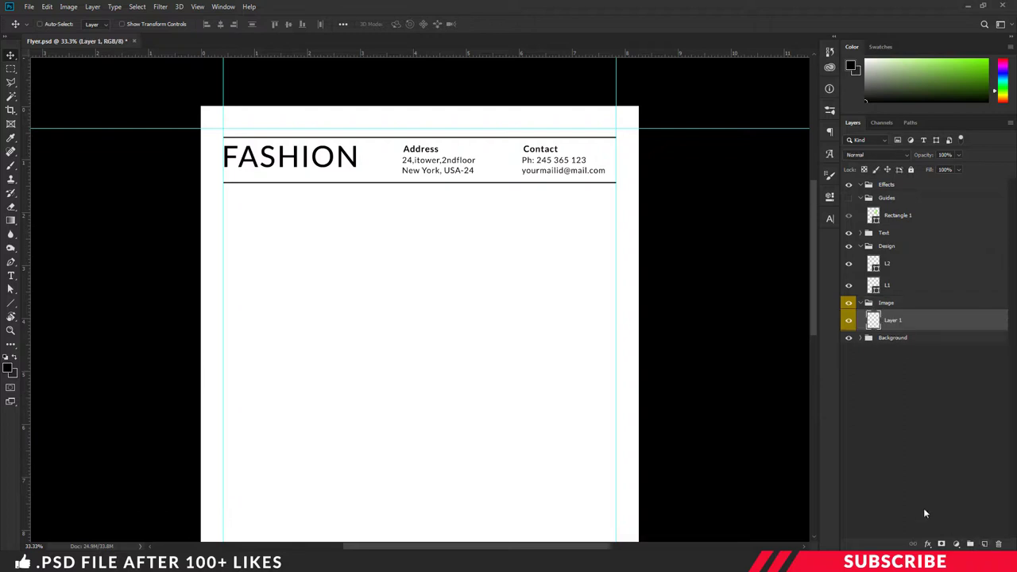
scroll(616, 275, down, 3)
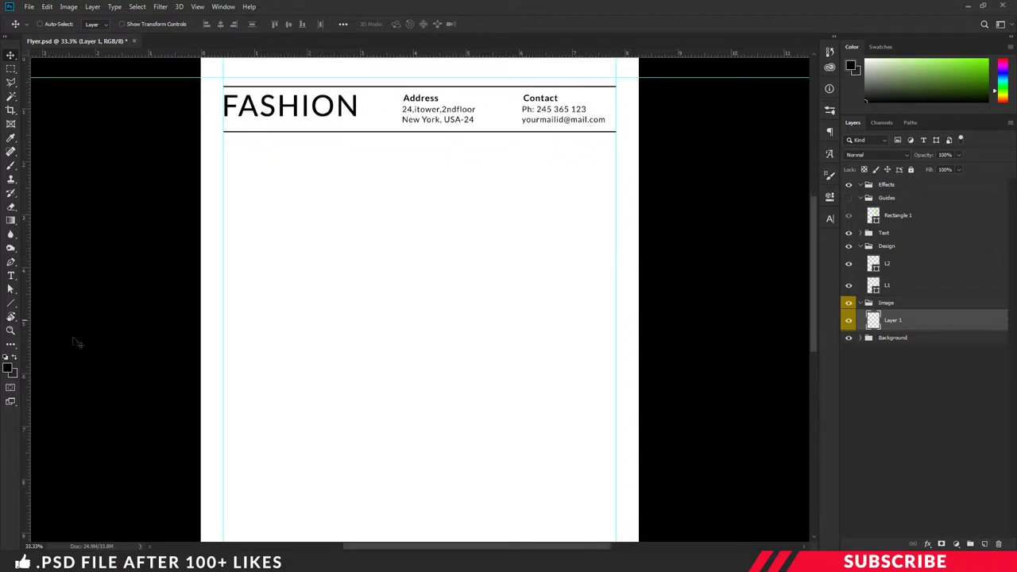
click(9, 368)
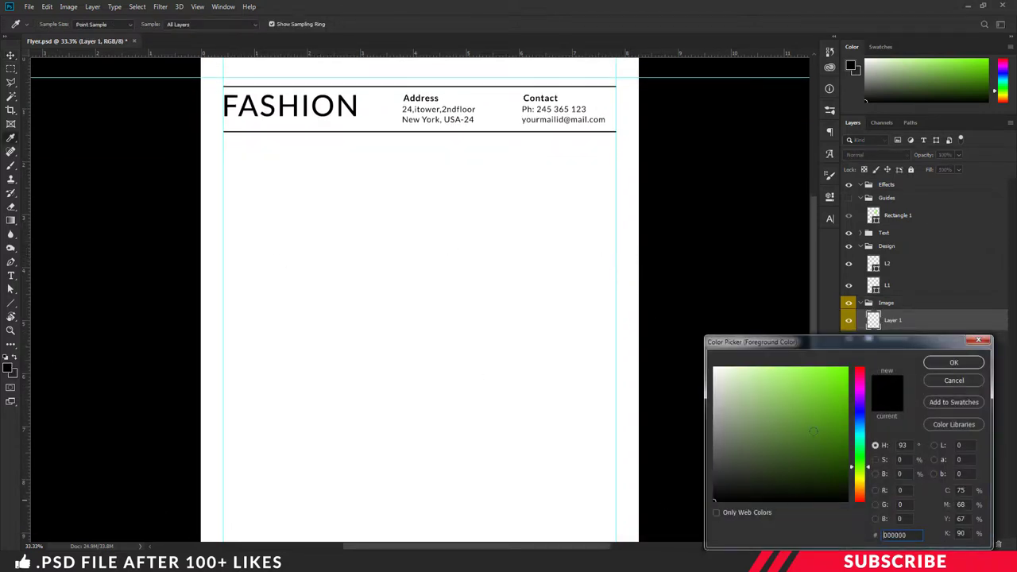
click(954, 362)
Step: Draw a 2220 × 1234 px black rectangle and place it below the header between the guides
click(11, 307)
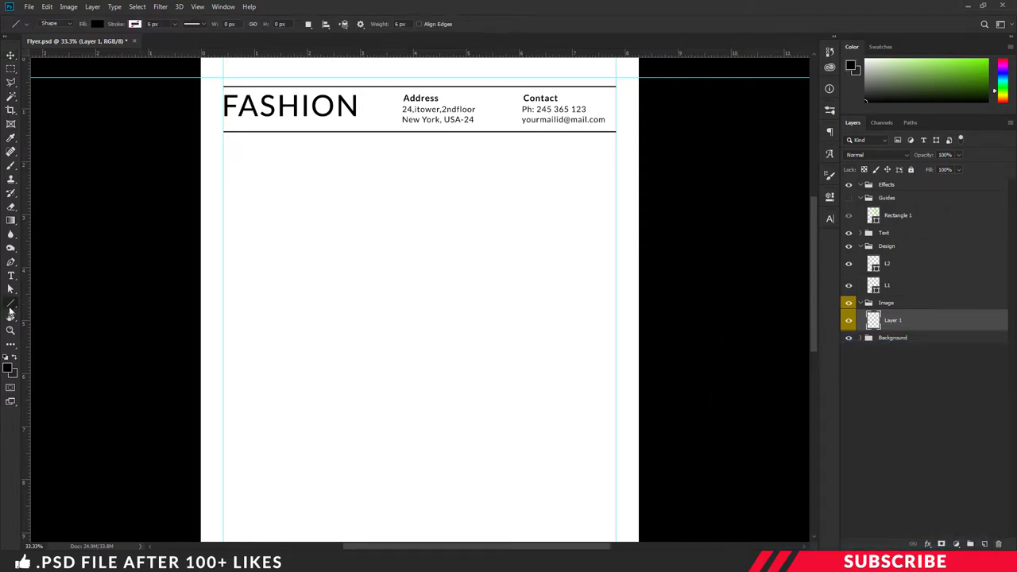
click(59, 302)
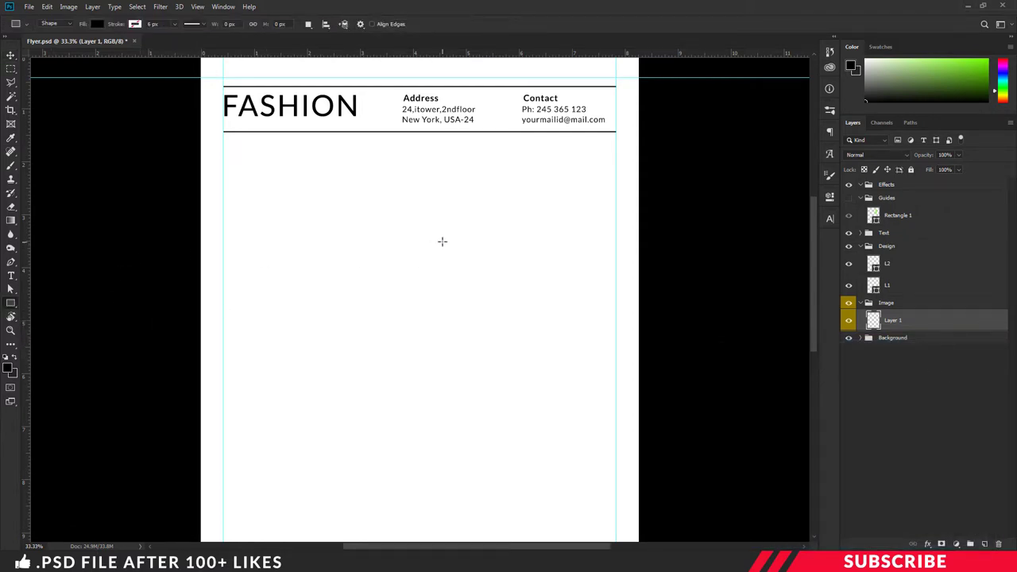
click(392, 214)
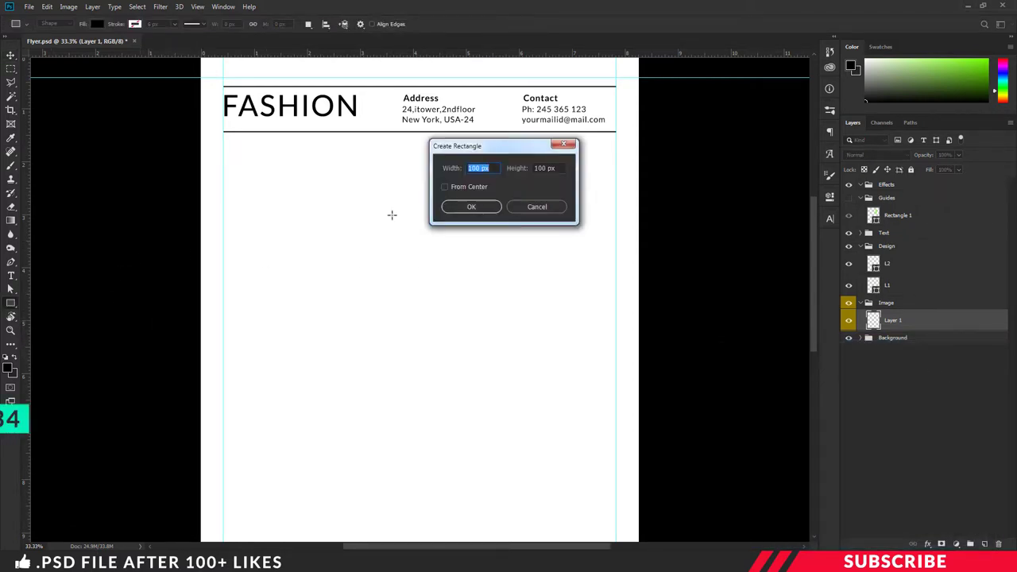
text(2220)
key(Tab)
text(1)
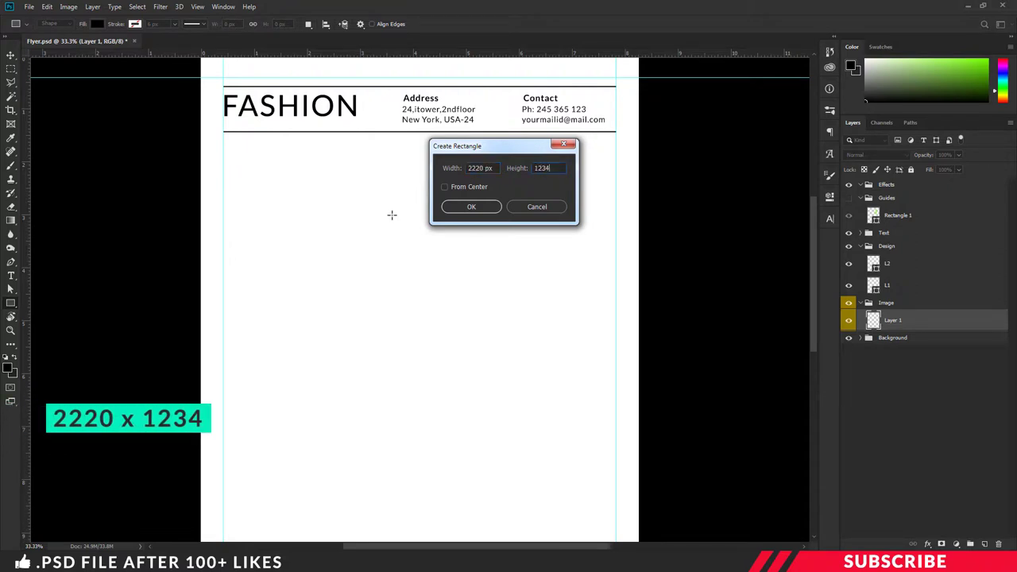
text(234)
key(Return)
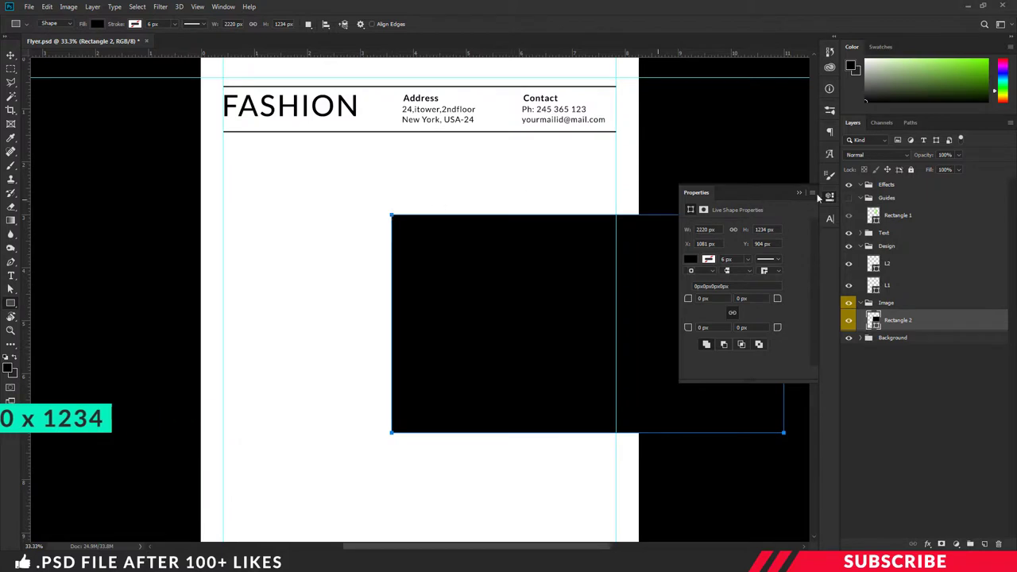
click(830, 197)
key(v)
drag(498, 260, 412, 243)
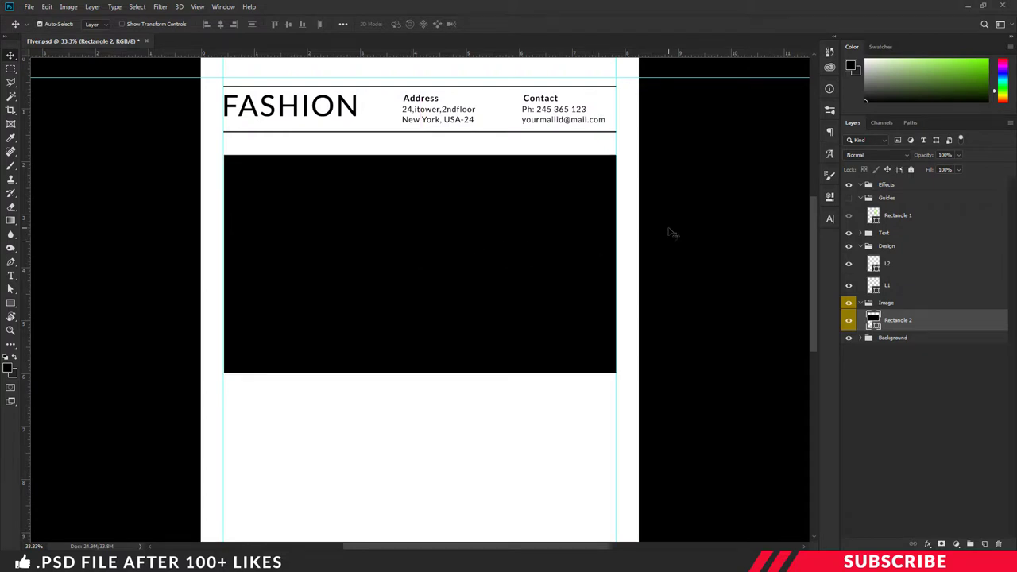
key(ctrl+minus)
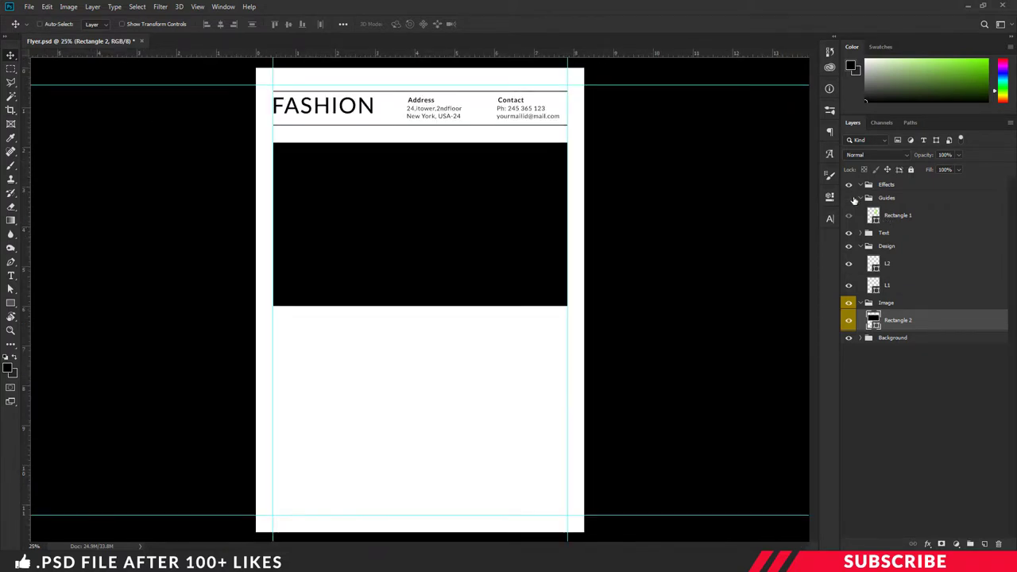
Step: Show the green spacer bar, rotate it 90° clockwise and place it just under the header line
click(849, 216)
click(898, 216)
drag(494, 155, 487, 167)
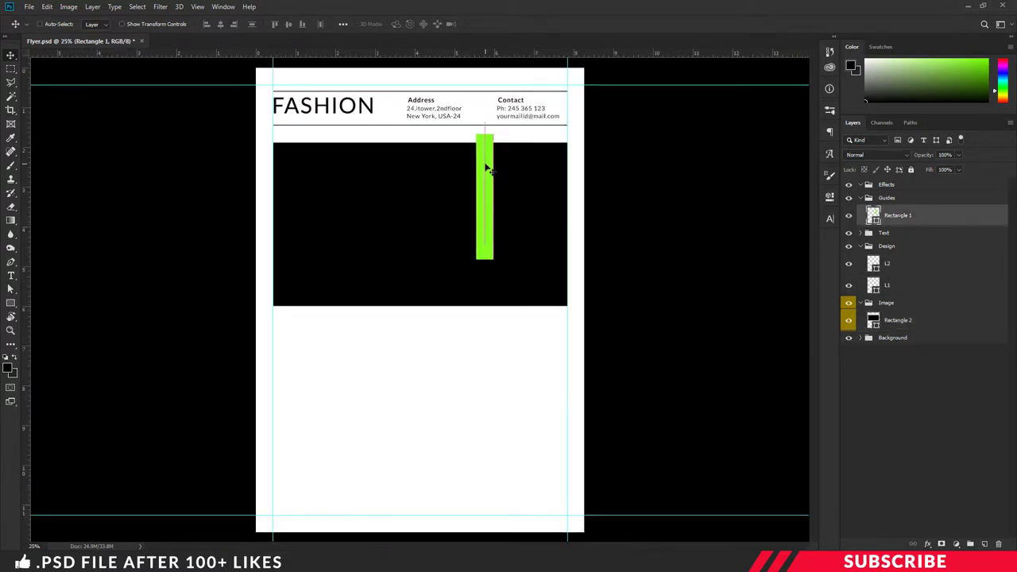
key(ctrl+t)
right_click(486, 164)
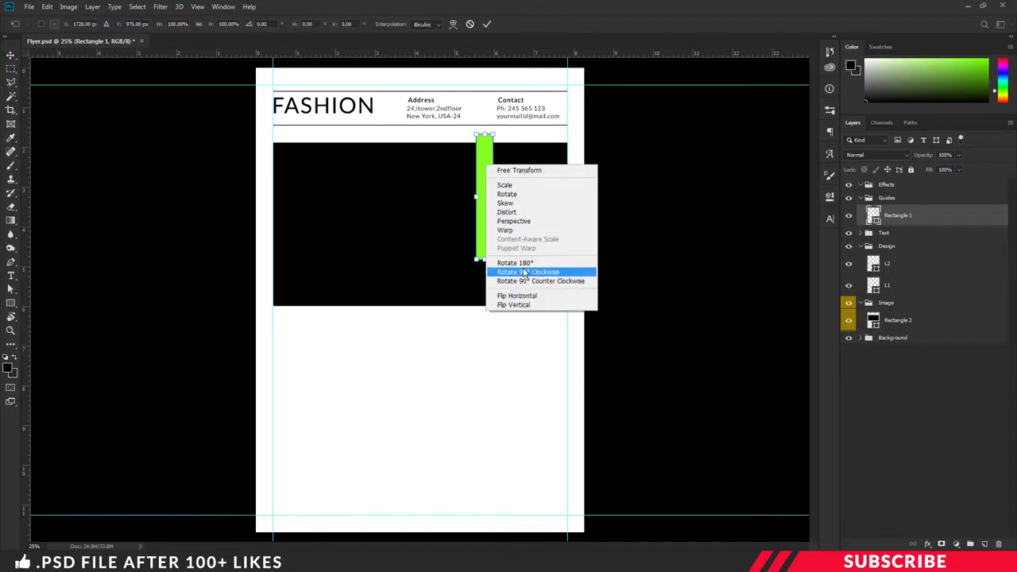
click(525, 272)
key(Return)
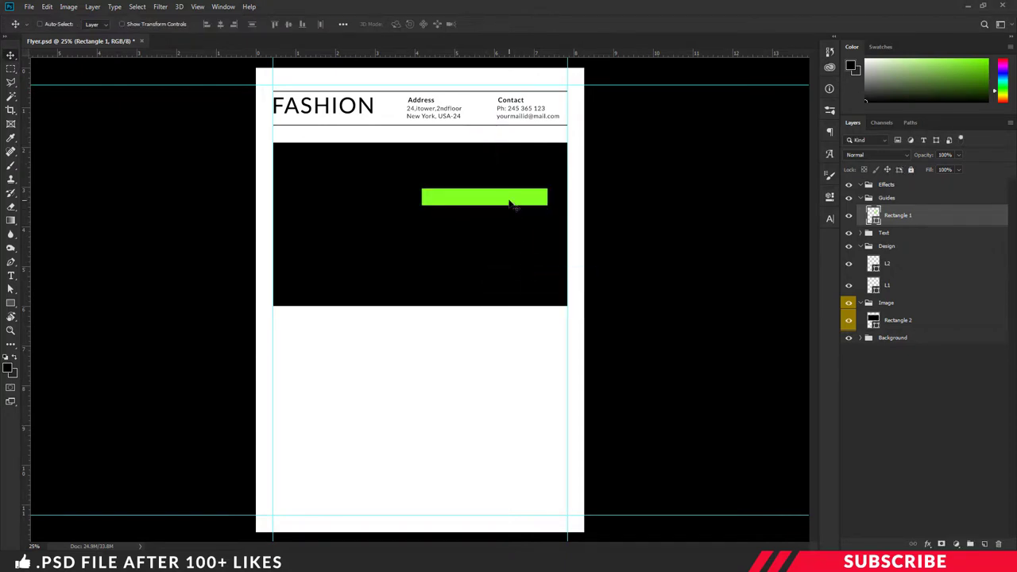
drag(511, 202, 547, 137)
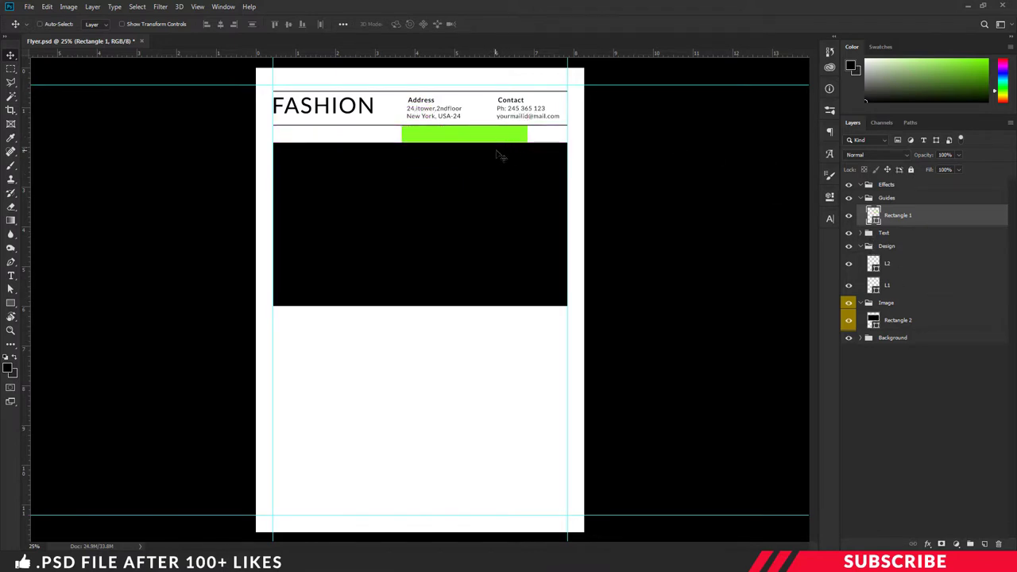
Step: Hide the green spacer bar again and select the black Rectangle 2 layer
click(849, 216)
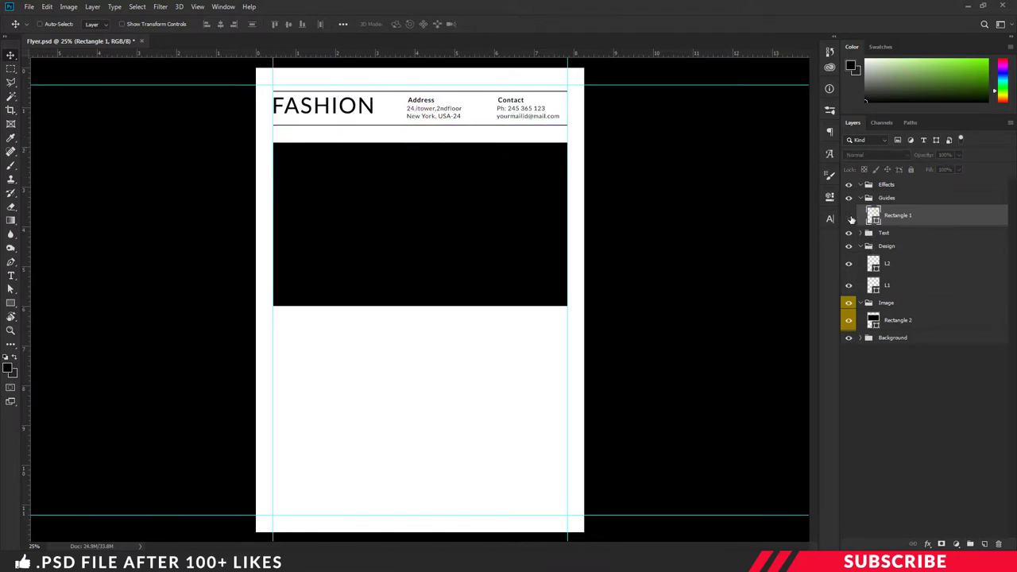
key(u)
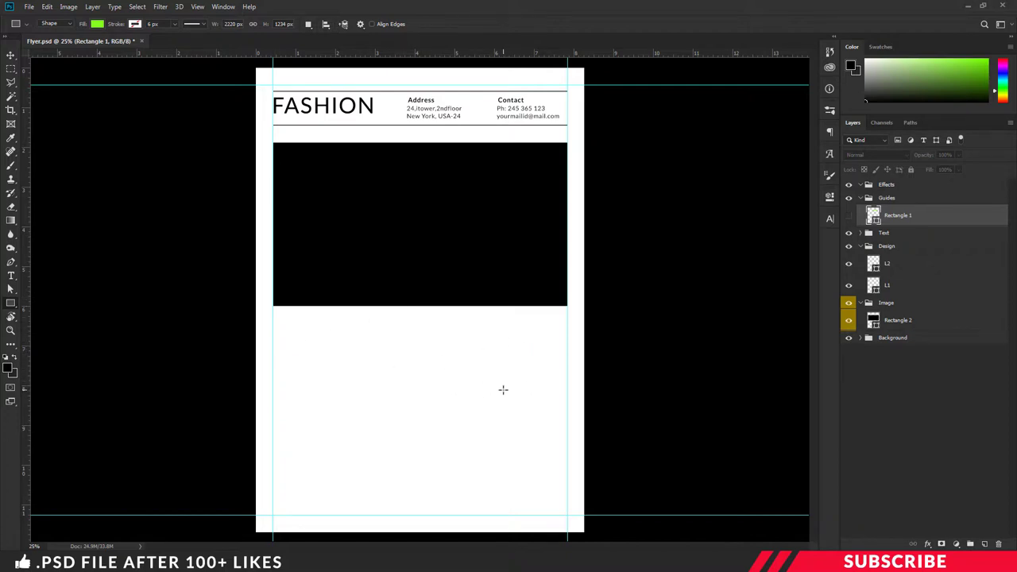
click(920, 319)
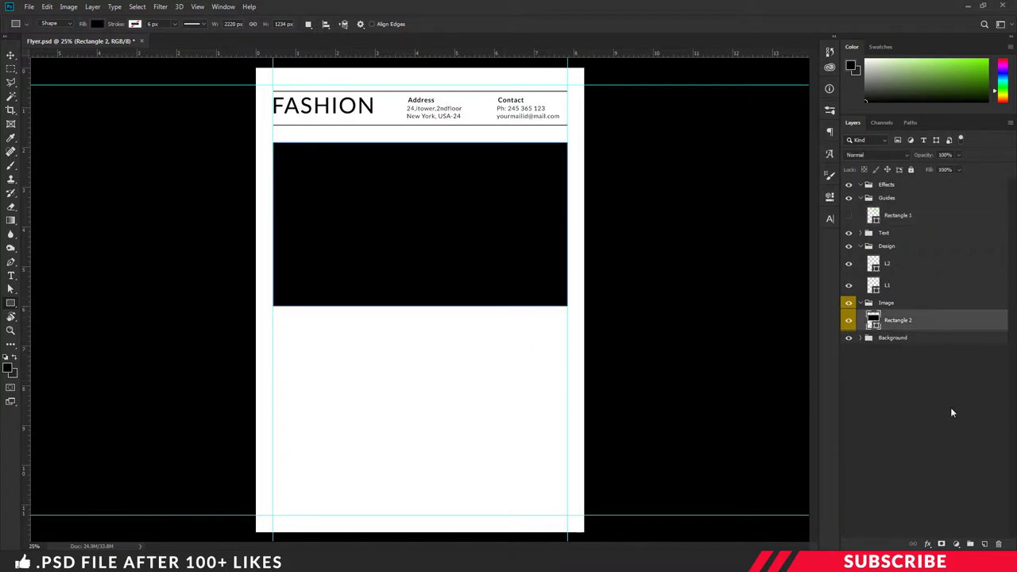
Step: Add a new layer and draw a black 657 × 976 px rectangle below the banner
click(985, 544)
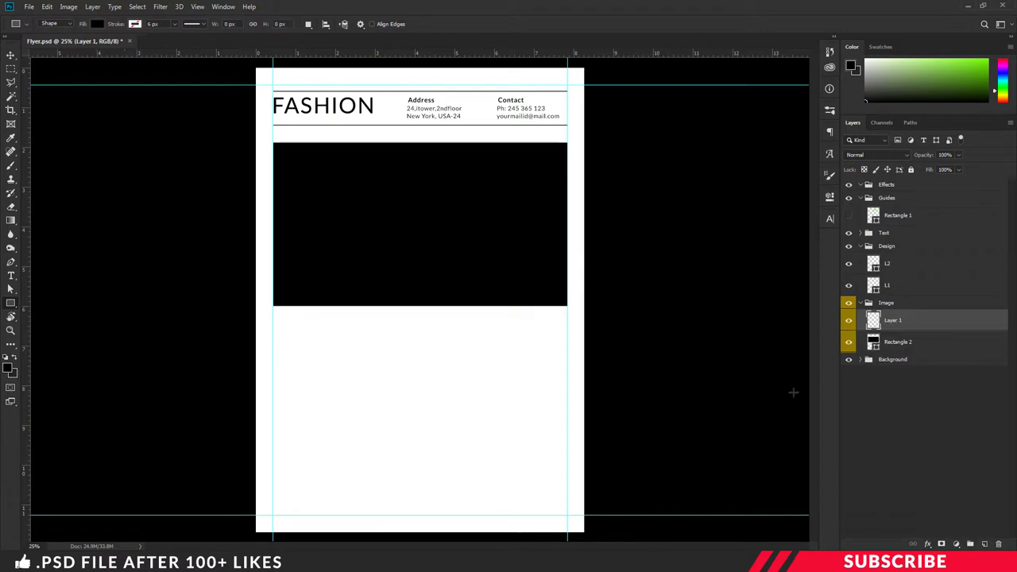
click(9, 367)
click(953, 363)
drag(9, 305, 43, 304)
click(391, 357)
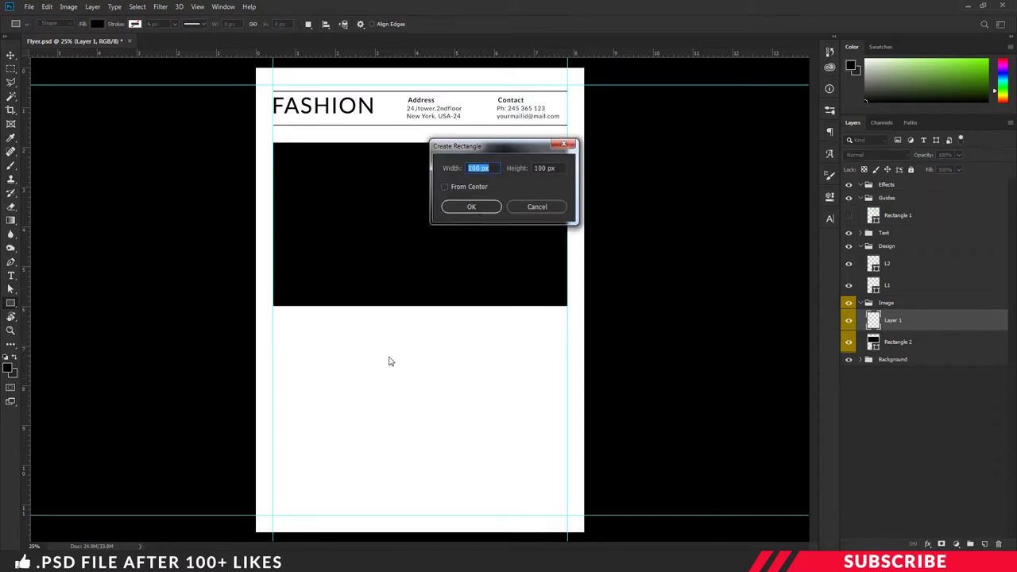
text(657)
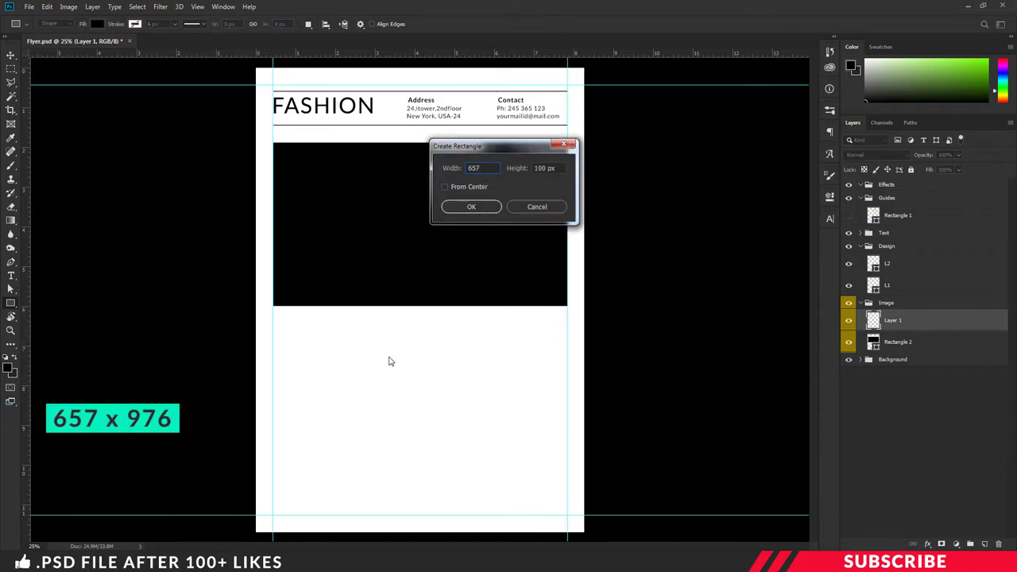
key(Tab)
text(976)
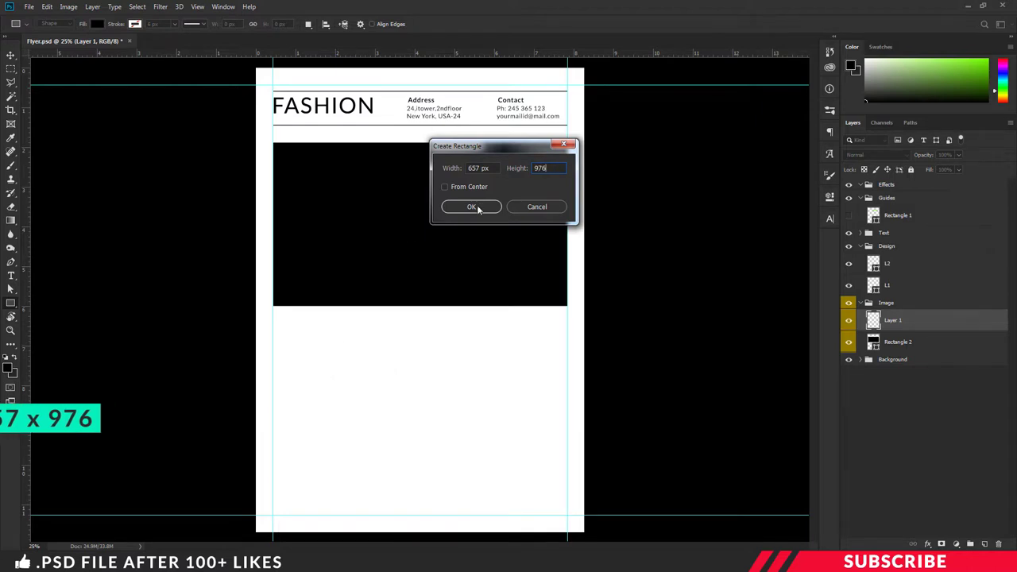
click(474, 207)
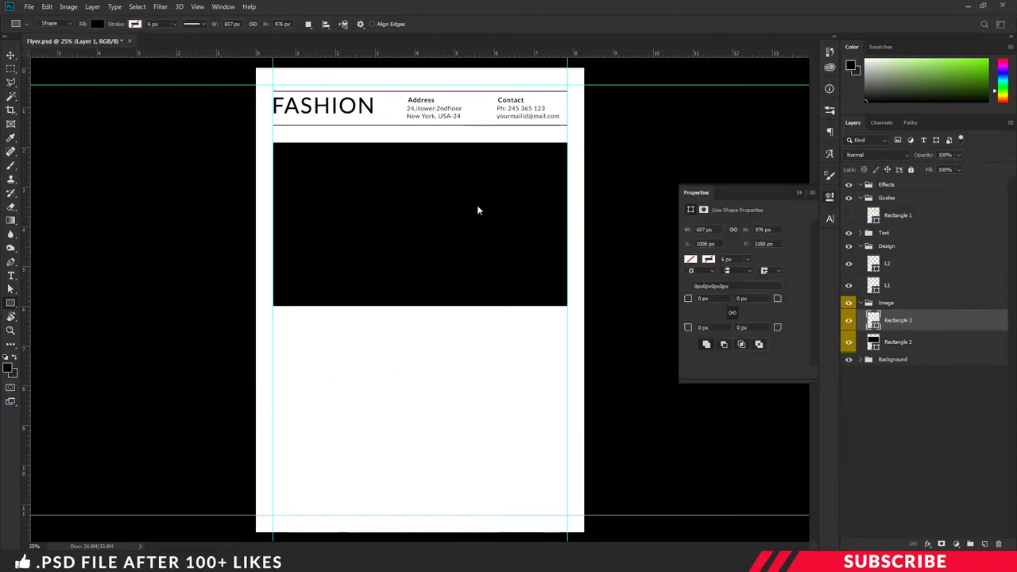
click(832, 196)
Step: Move the new rectangle into the left column and duplicate it twice, moving a copy into the middle column
key(v)
drag(412, 425, 316, 397)
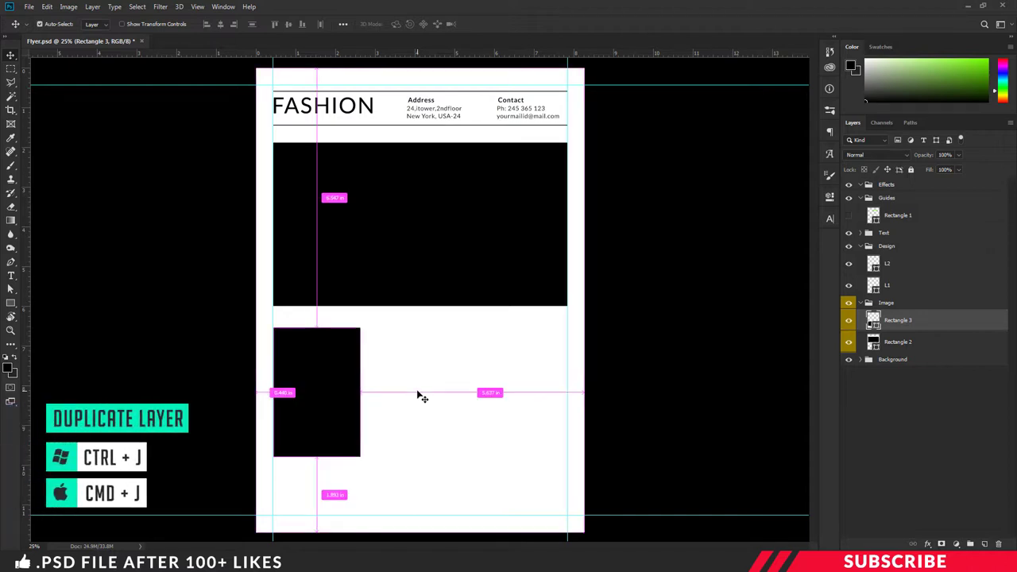
key(ctrl+j)
drag(332, 386, 522, 395)
key(ctrl+j)
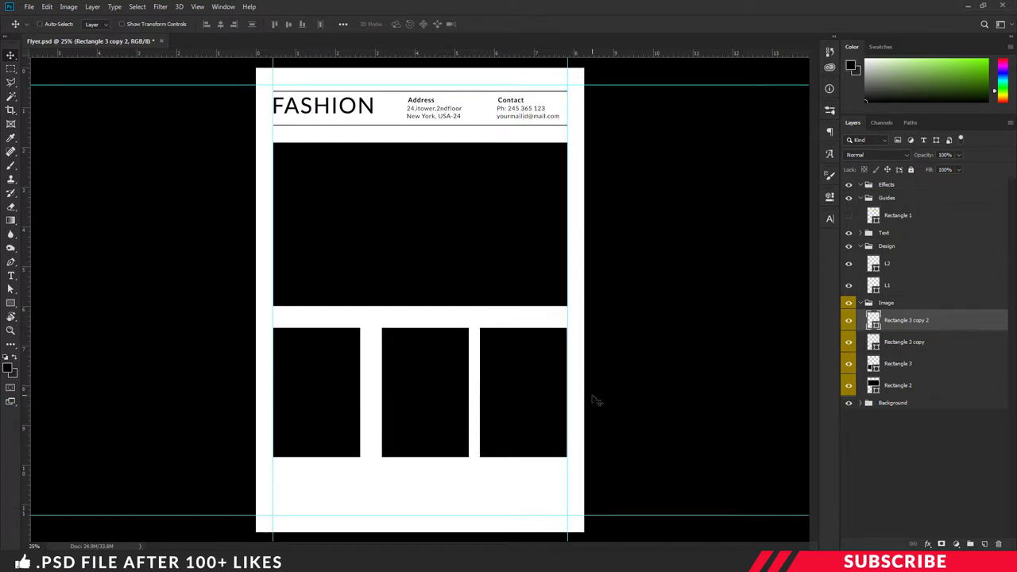
Step: Nudge the middle box left and all three boxes up so the columns are evenly spaced
key(ctrl+plus)
click(907, 342)
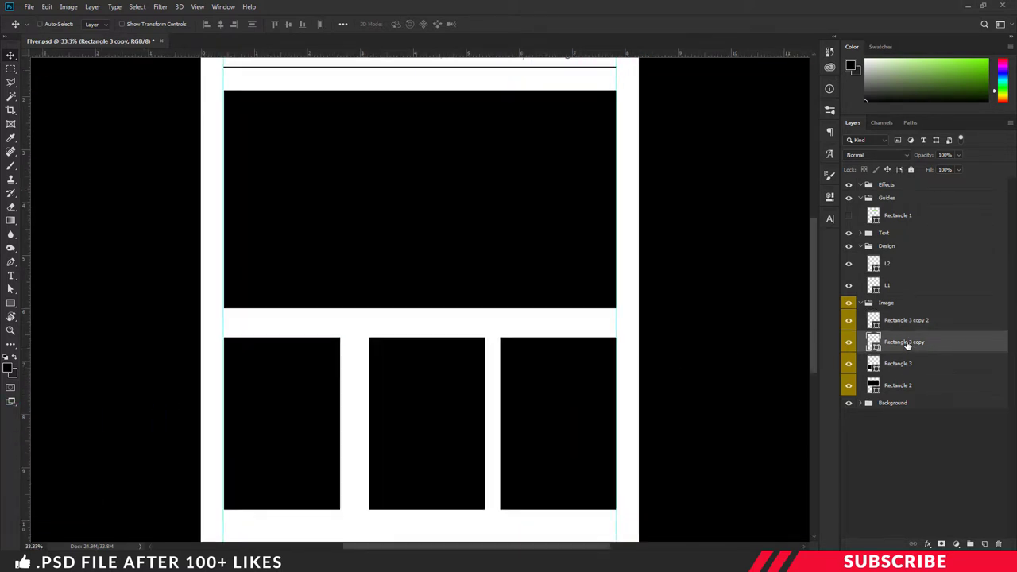
key(Left)
key(Left)
key(Left)
key(Left)
key(Left)
key(Left)
key(Left)
key(Left)
key(Left)
key(Left)
key(Left)
key(Left)
key(Left)
key(Left)
key(Left)
key(Left)
key(Left)
key(Left)
key(Left)
key(Left)
key(Left)
key(Left)
key(Left)
key(Left)
key(Left)
key(Left)
key(Left)
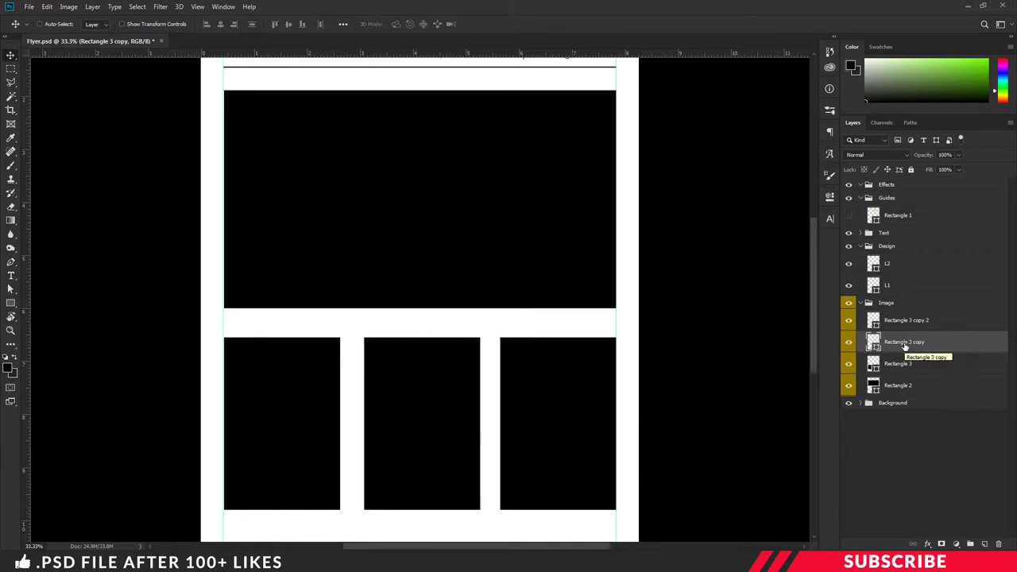
key(ctrl+minus)
ctrl+click(906, 363)
ctrl+click(910, 322)
key(Up)
key(Up)
key(Up)
key(Up)
key(Up)
key(Up)
key(Up)
key(Up)
key(Up)
key(Up)
click(930, 327)
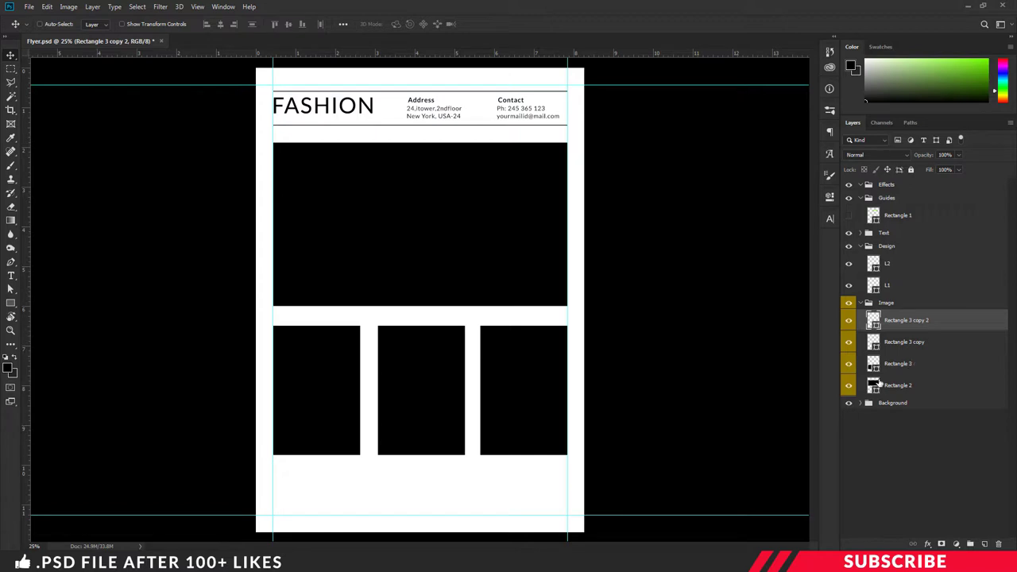
Step: Rename the four rectangle layers to 1, 2, 3 and 4
double_click(899, 386)
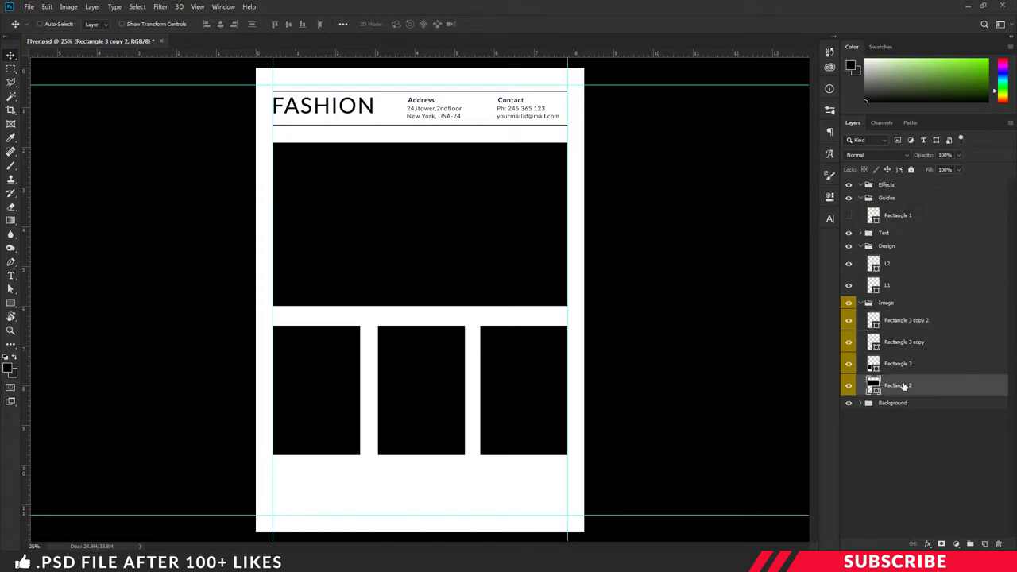
double_click(903, 364)
text(2)
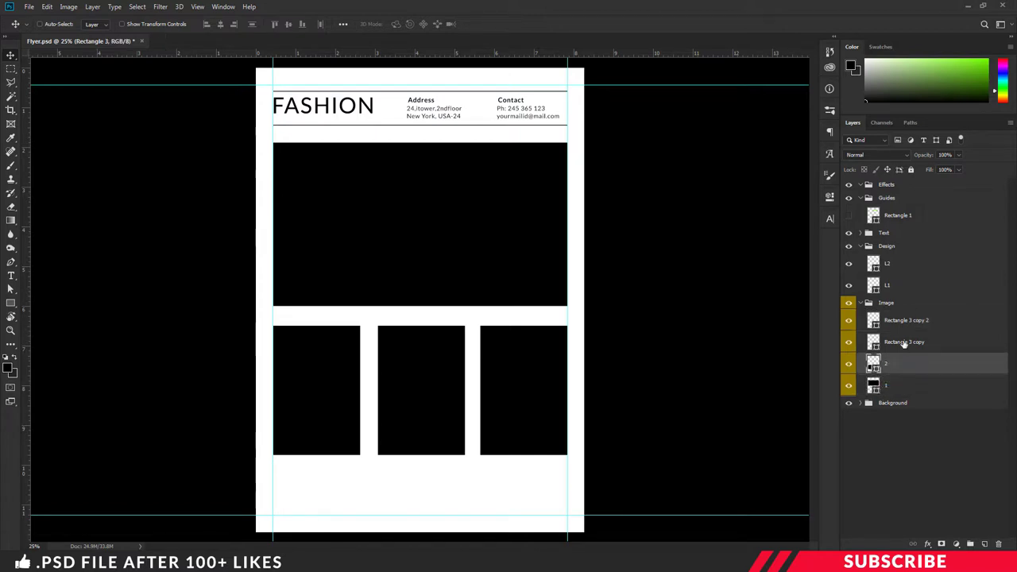
double_click(905, 342)
text(3)
double_click(901, 321)
text(4)
key(Return)
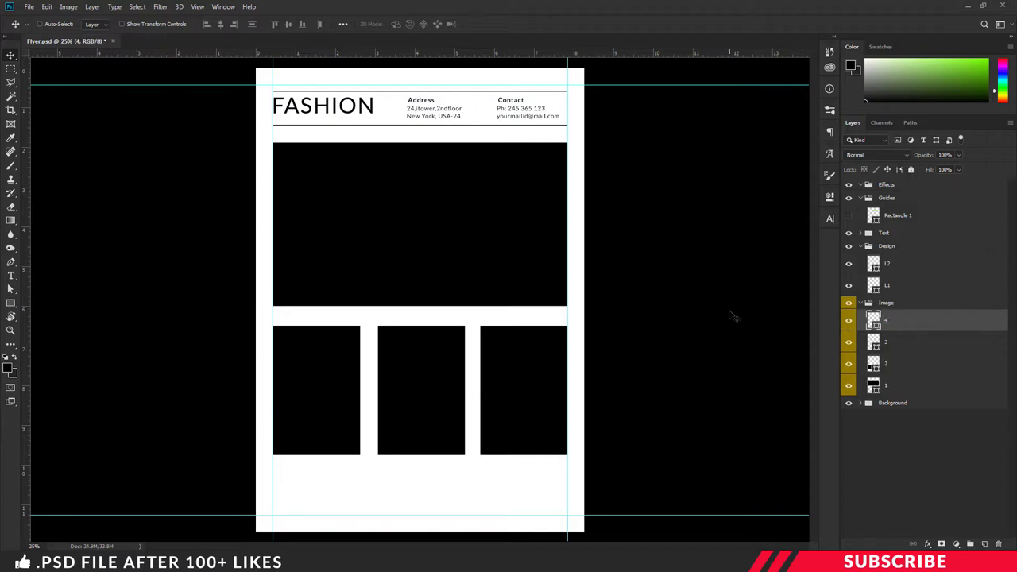
Step: Open Image-1.png in Photoshop from the flyer images folder
key(ctrl+minus)
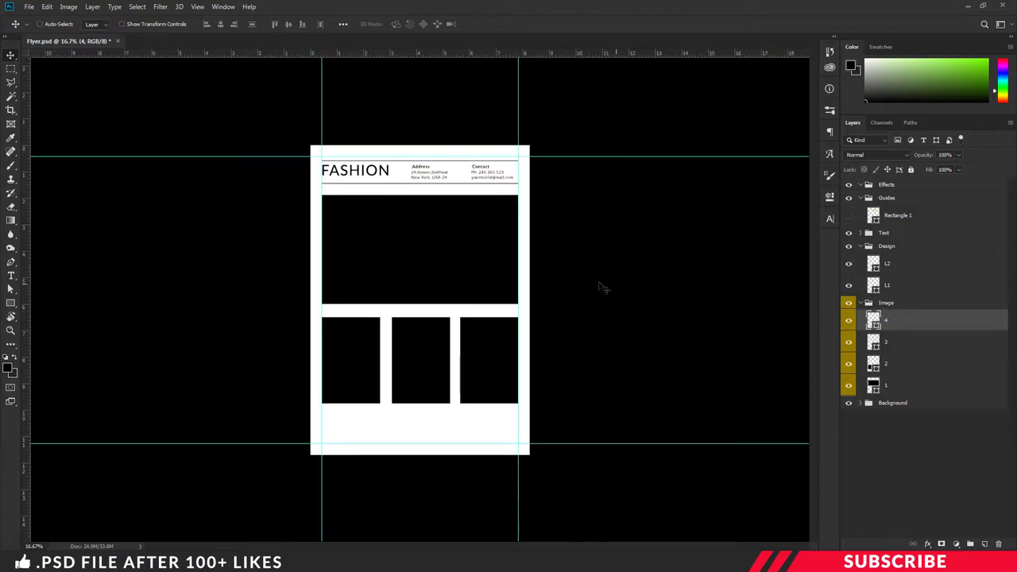
click(285, 489)
click(357, 343)
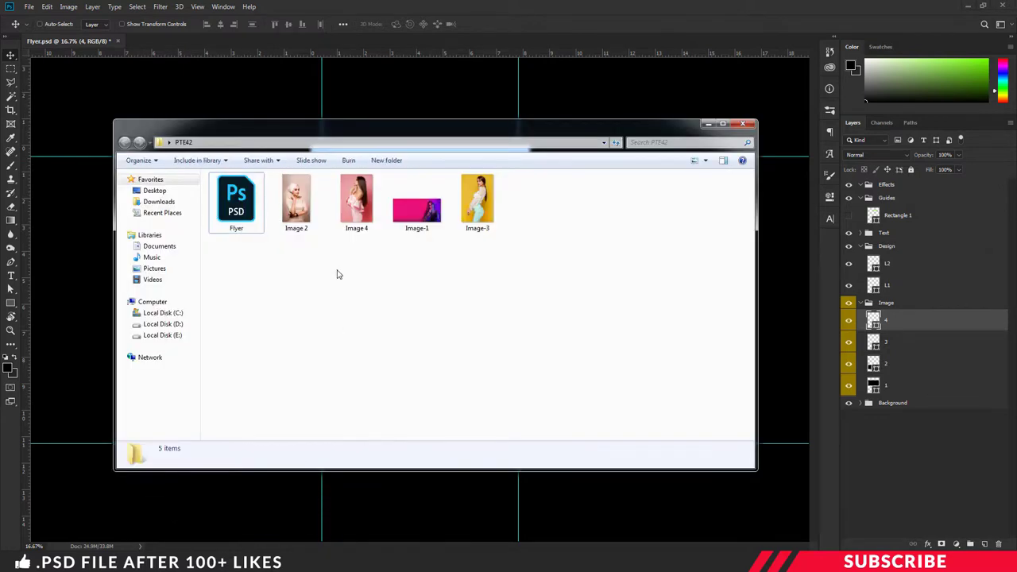
click(417, 222)
right_click(416, 217)
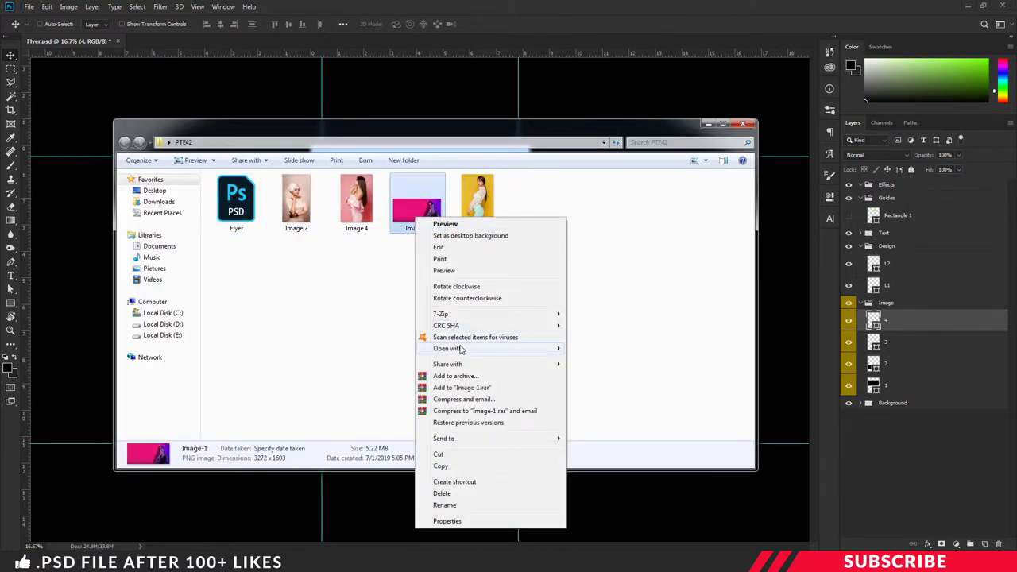
mouse_move(463, 349)
click(584, 351)
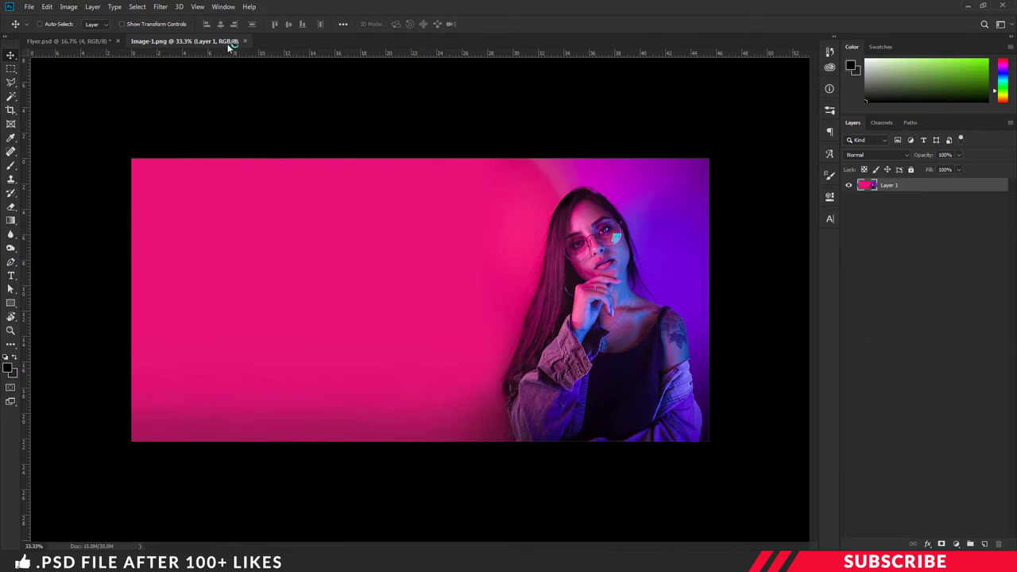
Step: Copy the pink Image-1 photo into the flyer above layer 1 and clip it to the banner shape
drag(233, 46, 216, 85)
drag(277, 298, 381, 388)
click(711, 53)
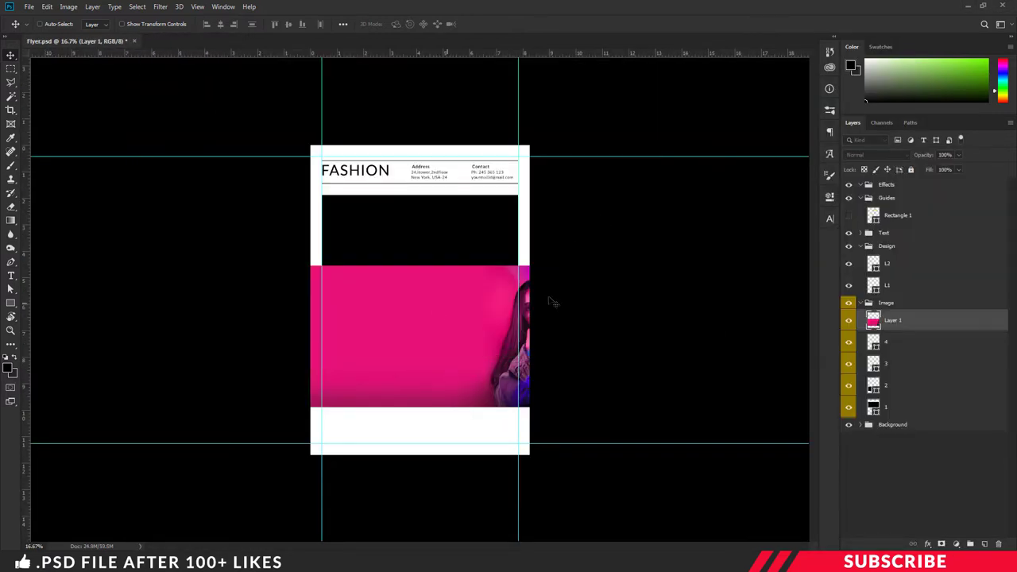
drag(947, 321, 931, 405)
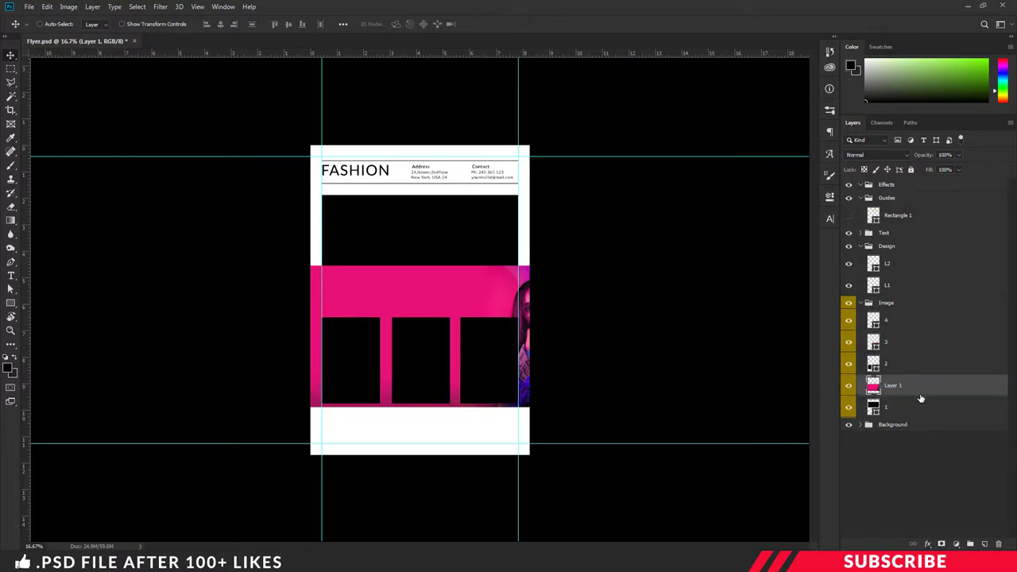
right_click(922, 389)
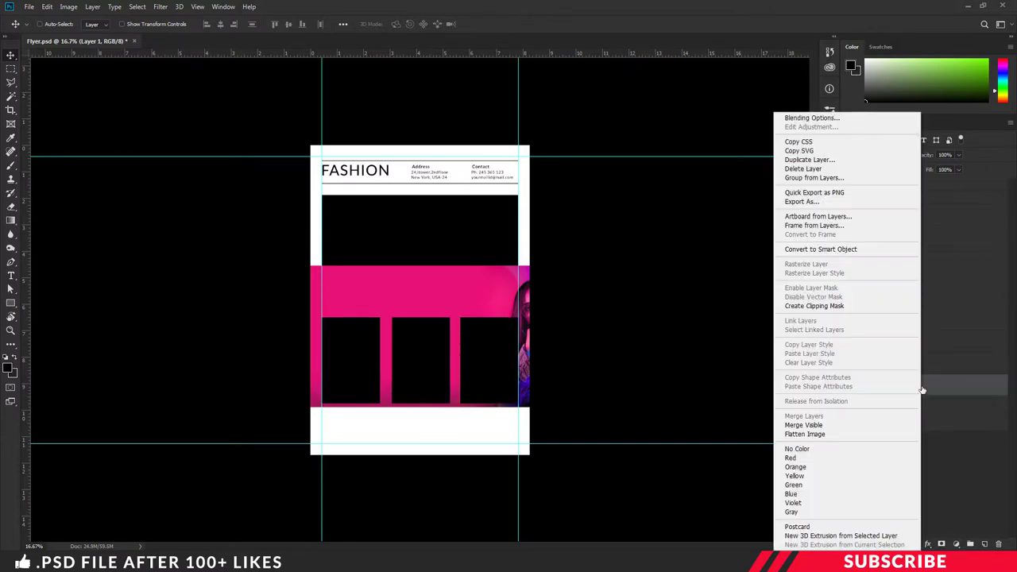
click(854, 308)
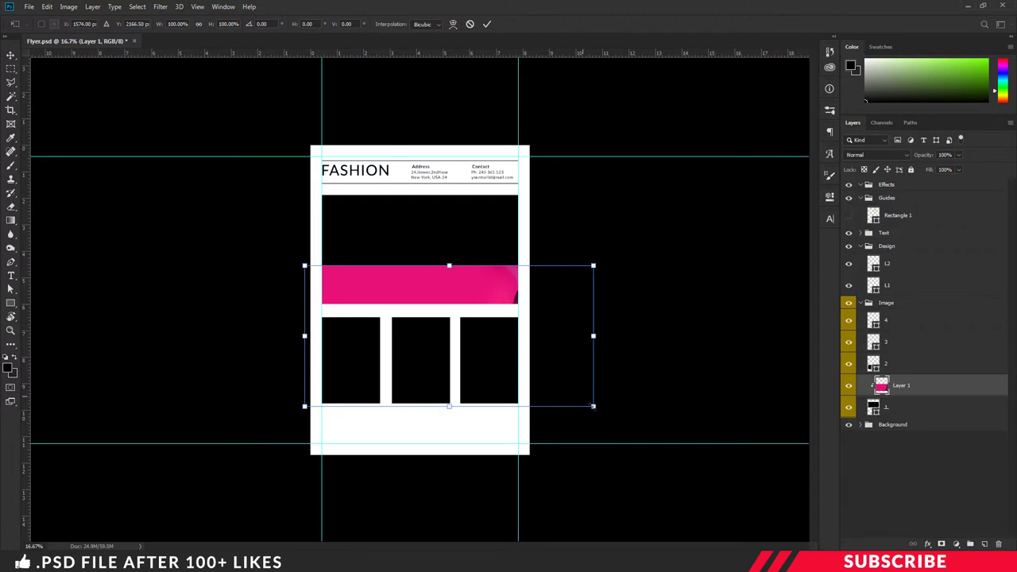
Step: Scale and position the pink photo so it fills the banner
drag(569, 387, 528, 352)
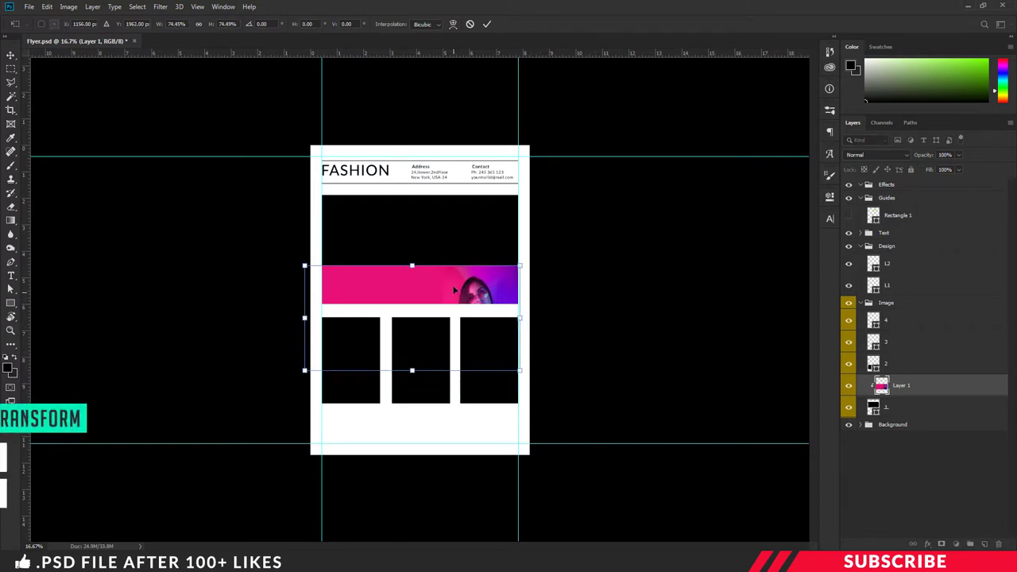
drag(453, 296, 454, 221)
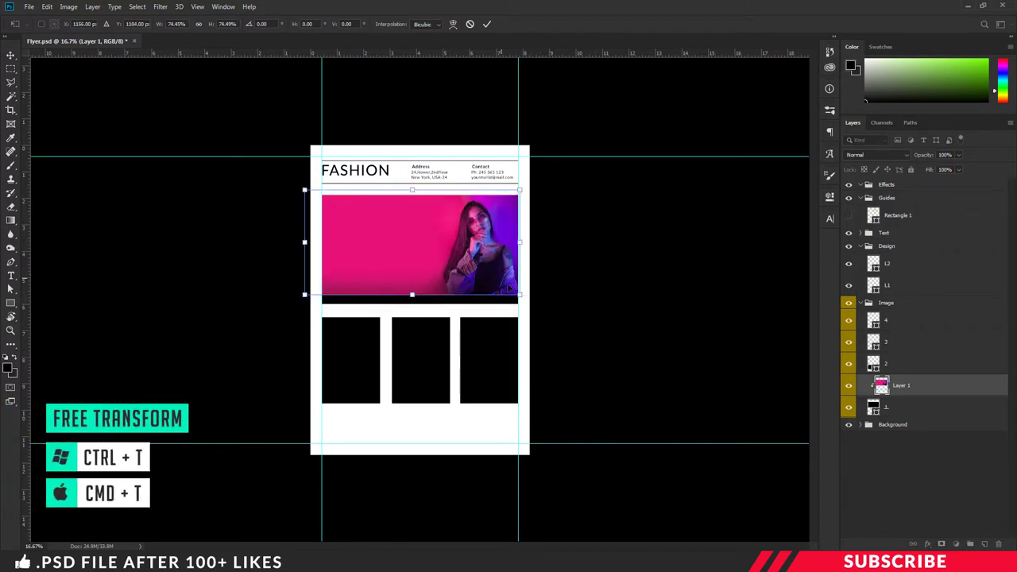
drag(522, 296, 543, 306)
mouse_move(489, 261)
mouse_down()
mouse_move(463, 259)
mouse_move(488, 253)
mouse_move(480, 256)
mouse_up()
key(ctrl+plus)
key(Return)
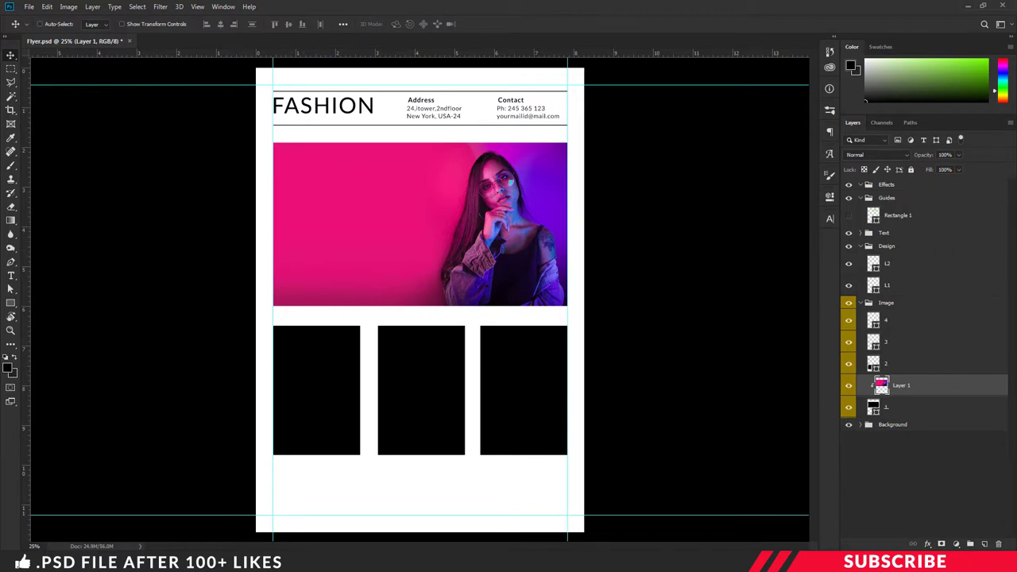
Step: Place the Image 2 photo from the images folder onto the flyer
key(alt+Tab)
drag(410, 137, 412, 187)
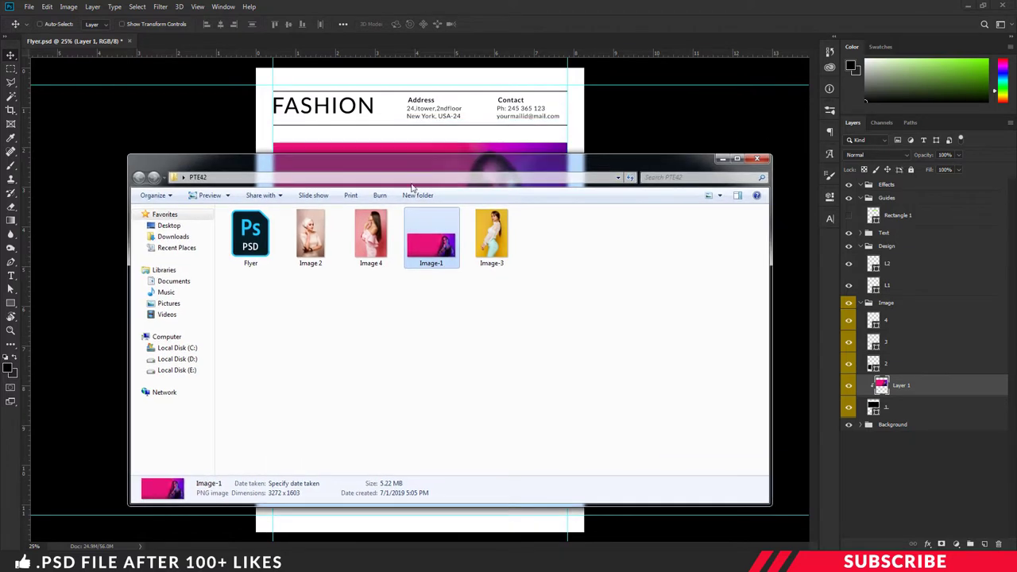
click(334, 224)
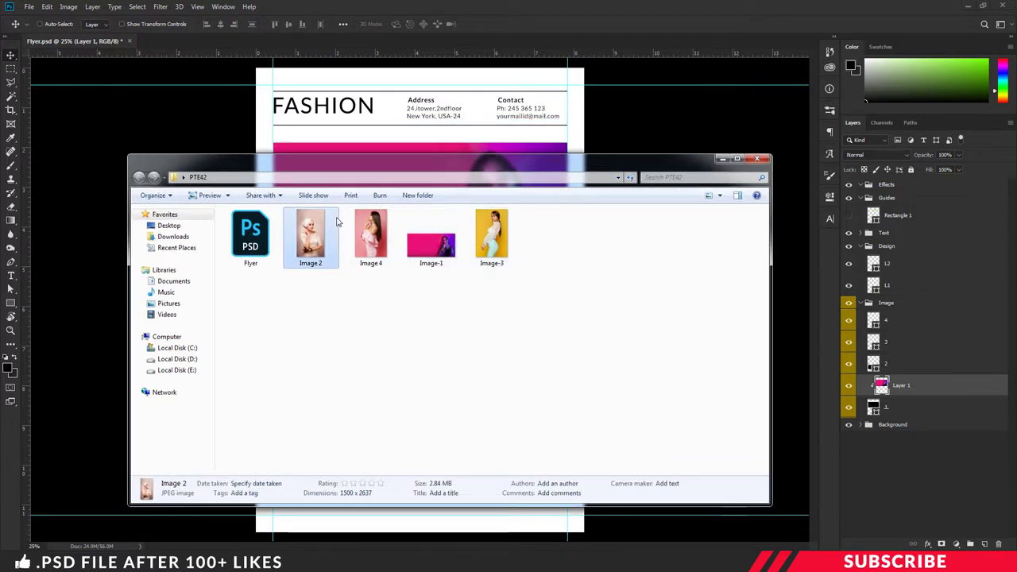
drag(314, 234, 390, 140)
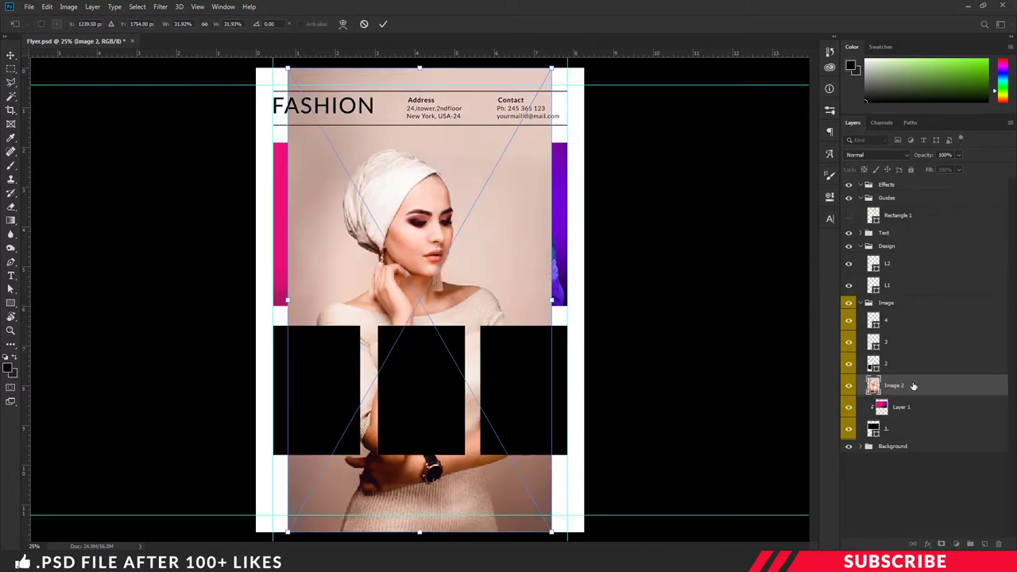
Step: Accept Image 2, move its layer above the left box and clip it to that box
key(Return)
drag(913, 385, 914, 359)
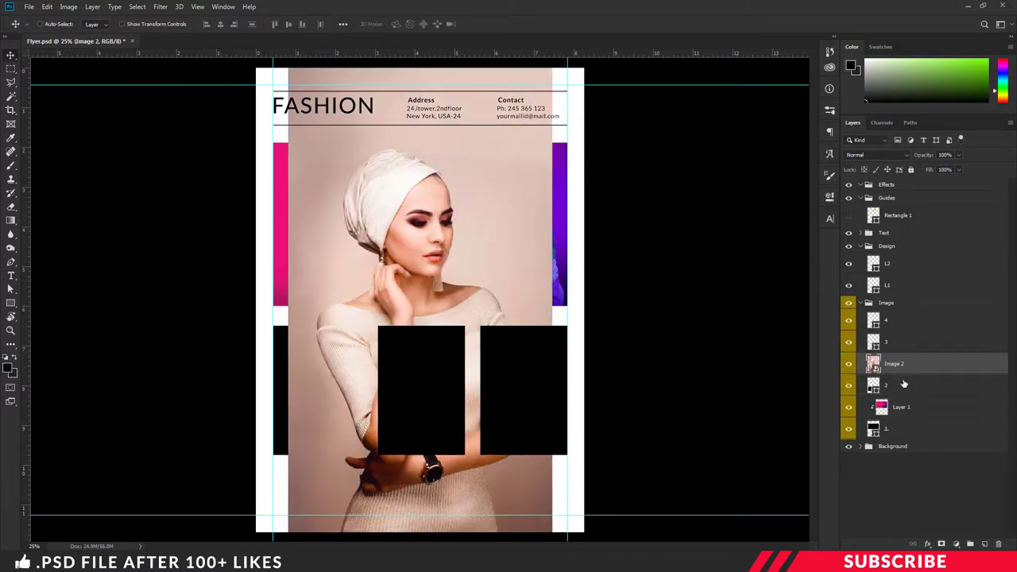
right_click(922, 367)
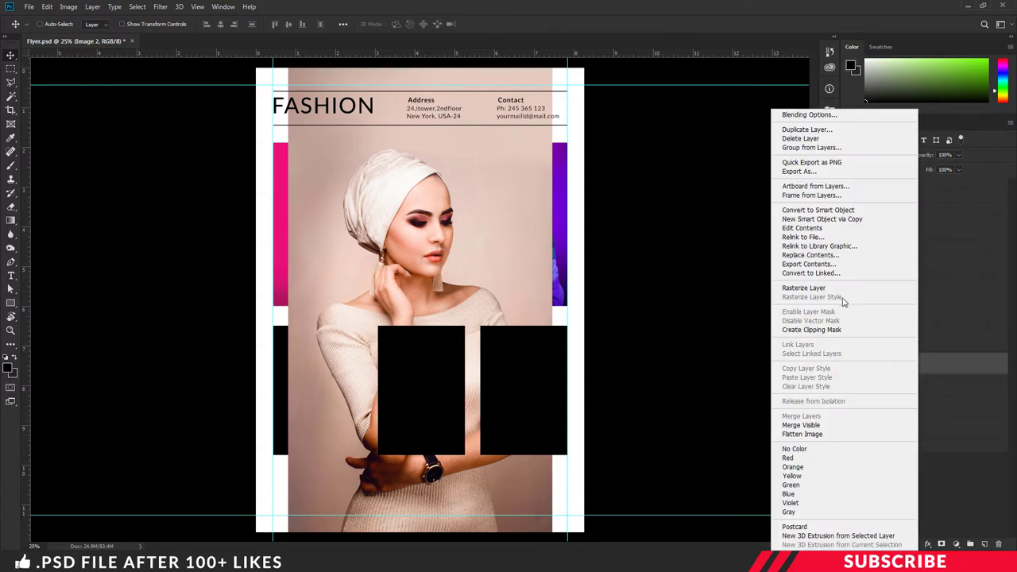
click(844, 330)
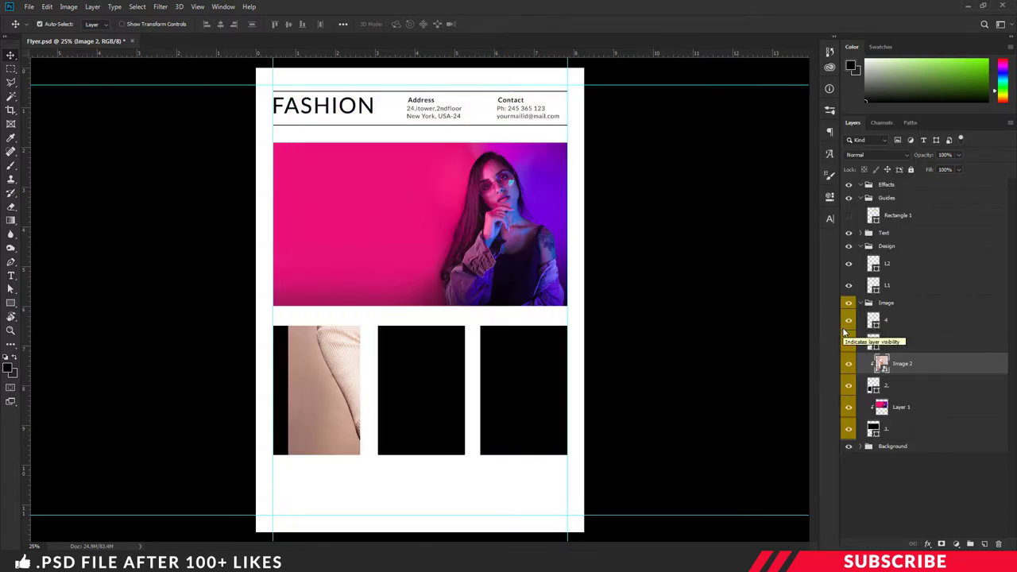
Step: Scale down the turban photo and move it to fill the left product box
key(ctrl+t)
key(ctrl+minus)
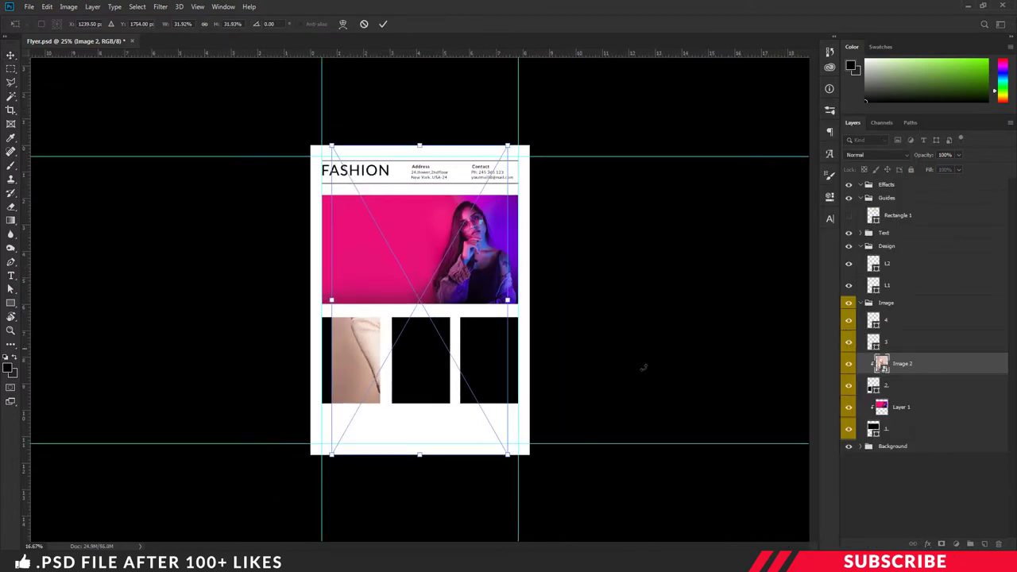
drag(506, 147, 410, 318)
key(ctrl+plus)
drag(418, 515, 377, 477)
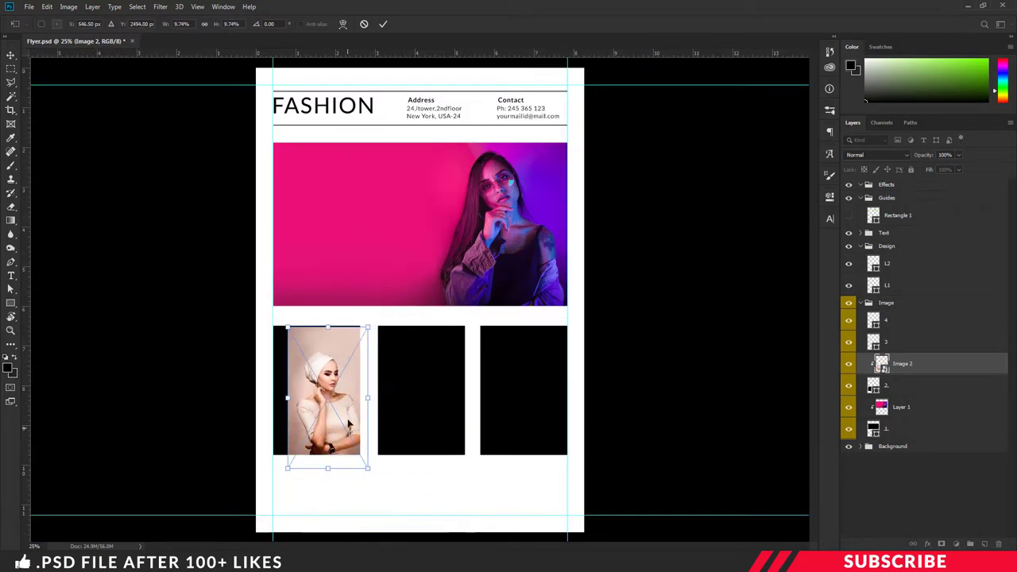
drag(364, 326, 374, 306)
key(Return)
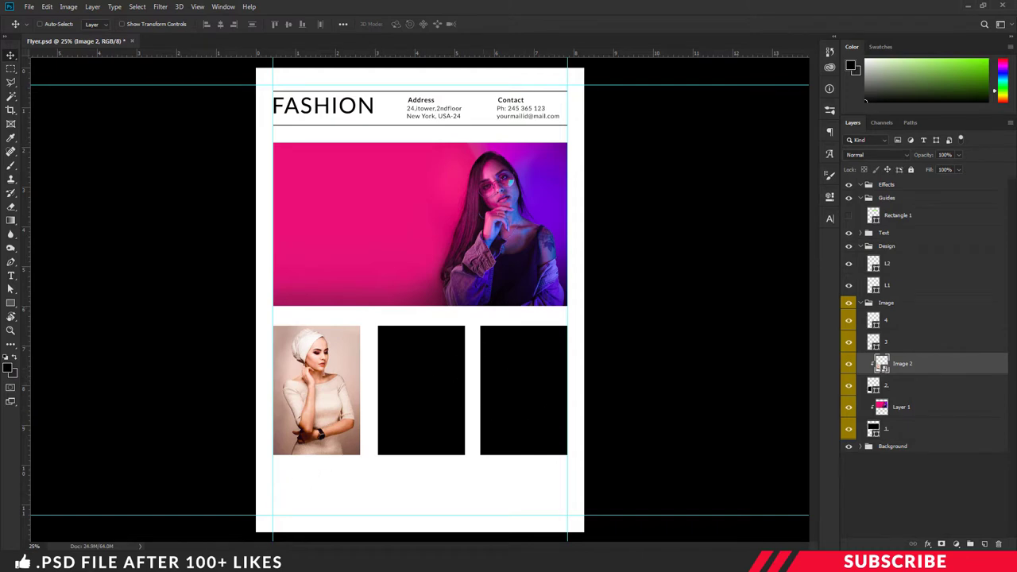
key(alt+Tab)
Step: Bring the Image 4 photo into the flyer between layers 4 and 3 and clip it to the box below
click(369, 238)
drag(367, 248, 676, 151)
mouse_move(919, 347)
mouse_down()
mouse_move(918, 335)
mouse_move(932, 340)
mouse_up()
right_click(932, 340)
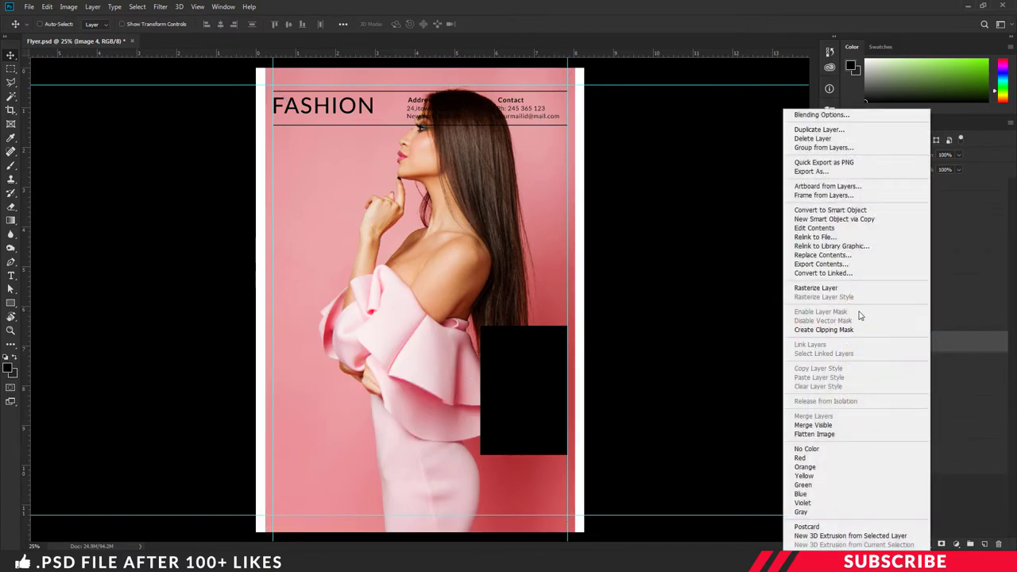
click(850, 330)
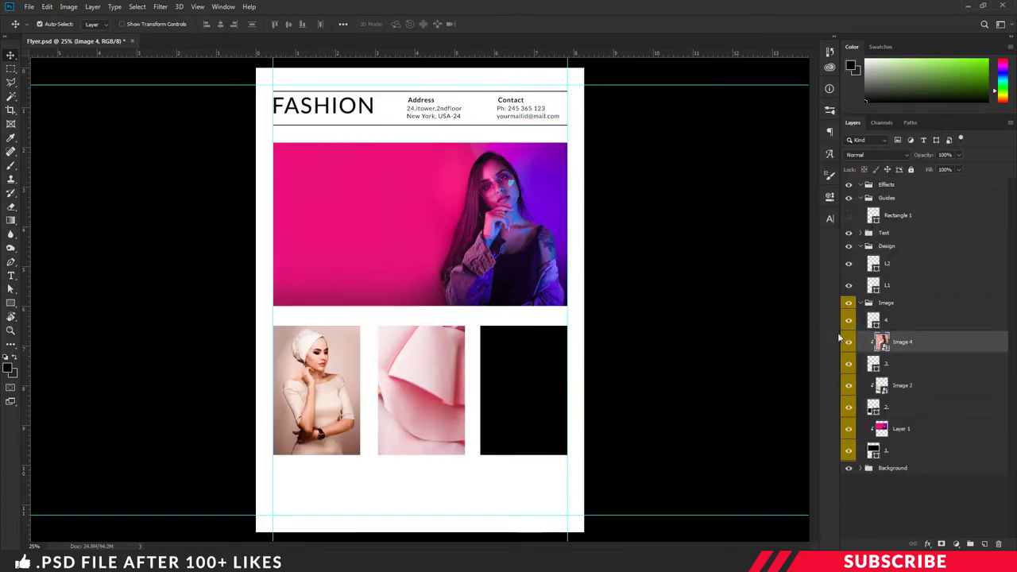
Step: Scale the pink-dress portrait down into the middle product slot
key(ctrl+t)
key(ctrl+minus)
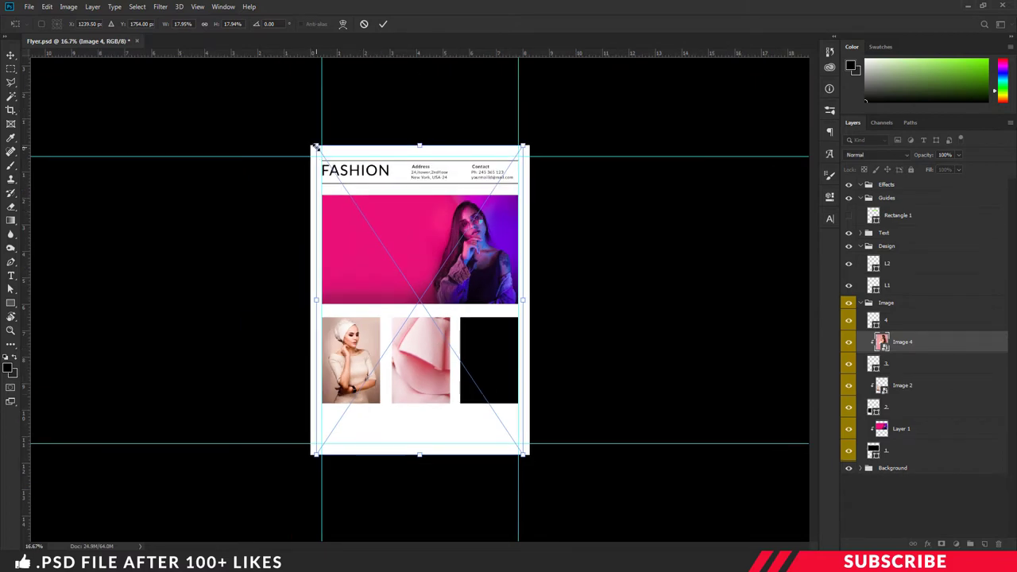
drag(315, 147, 454, 321)
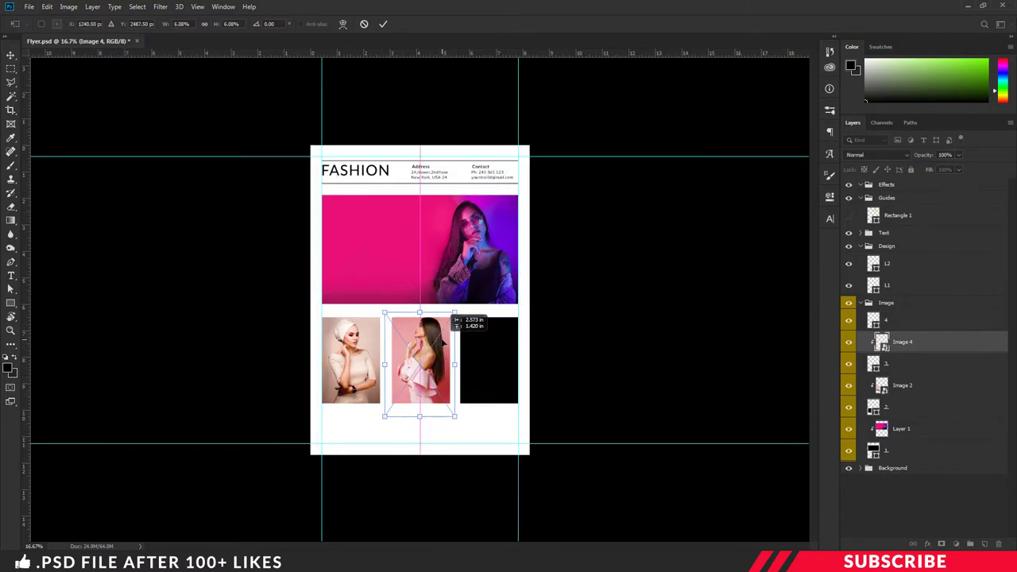
key(ctrl+plus)
key(ctrl+plus)
drag(454, 374, 456, 383)
key(Return)
Step: Move the pink-dress photo above layer 4 into the right box, and place the yellow-background photo clipped to the middle box
drag(902, 341, 941, 326)
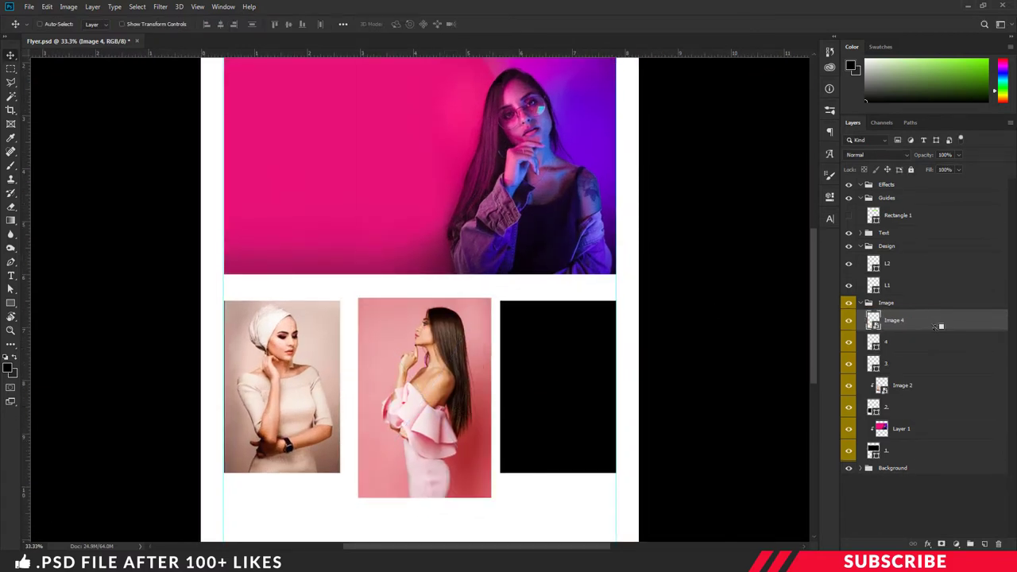
alt+click(914, 330)
double_click(482, 311)
alt+click(913, 373)
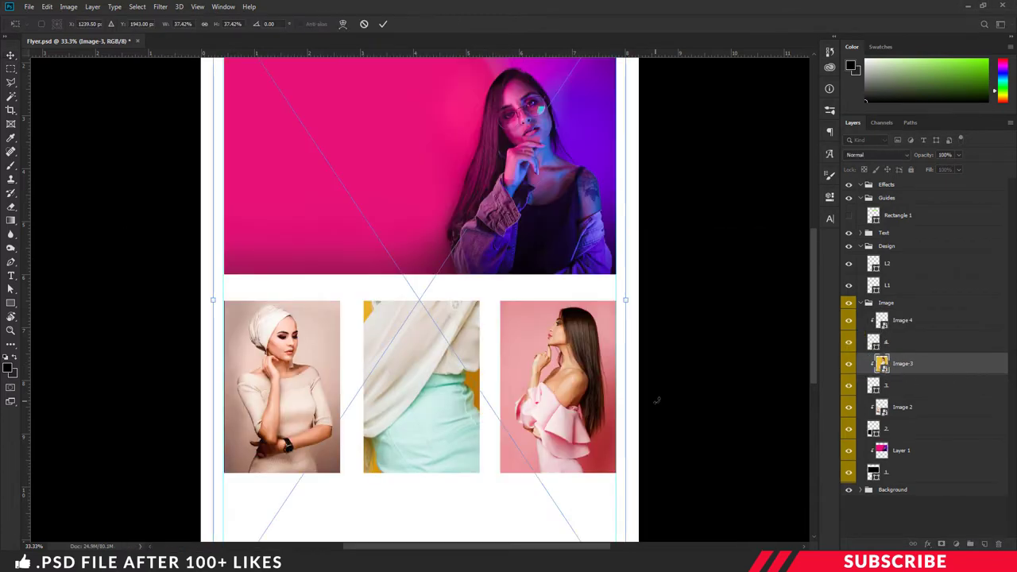
Step: Shrink the yellow-background photo and fit it into the middle slot
key(ctrl+minus)
drag(526, 473, 466, 454)
drag(429, 381, 448, 407)
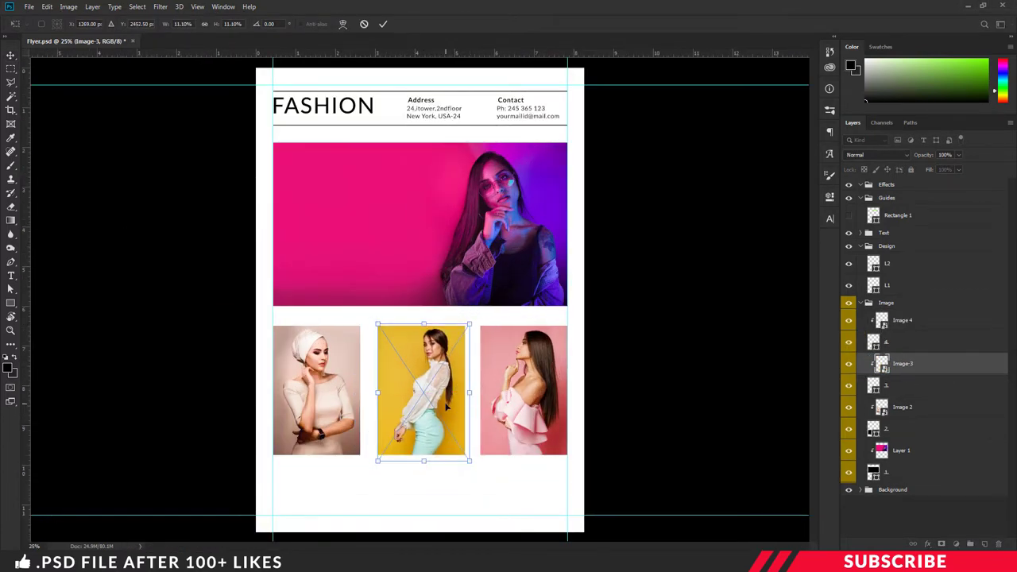
key(Return)
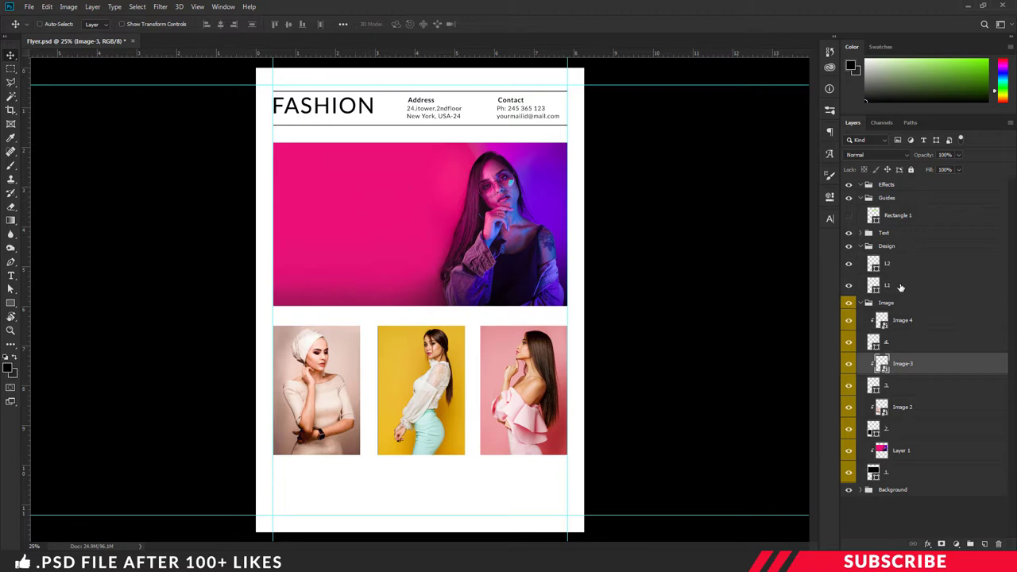
Step: Collapse the Image group, expand the Text group and add a new layer in it
click(903, 236)
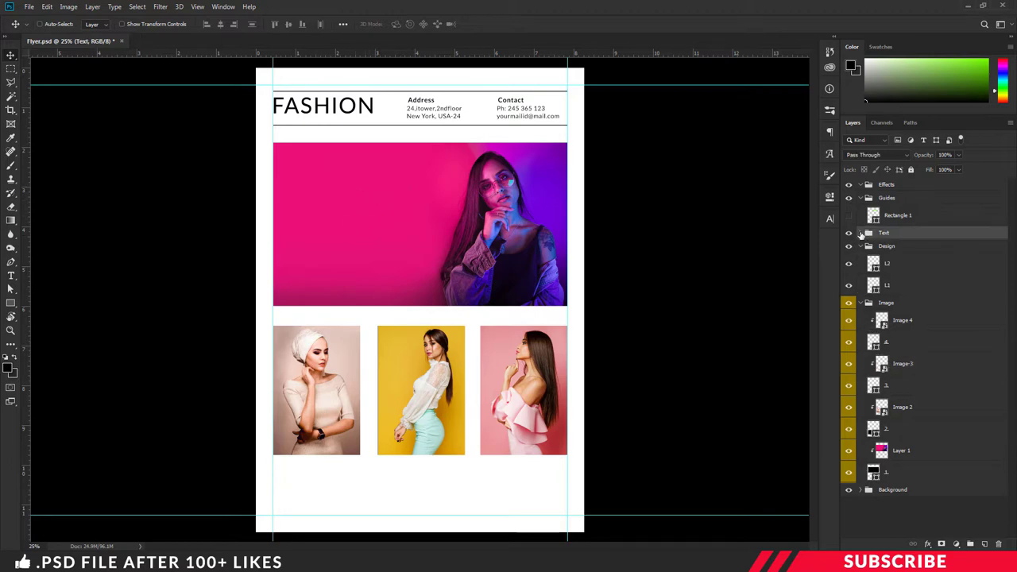
click(865, 248)
click(862, 303)
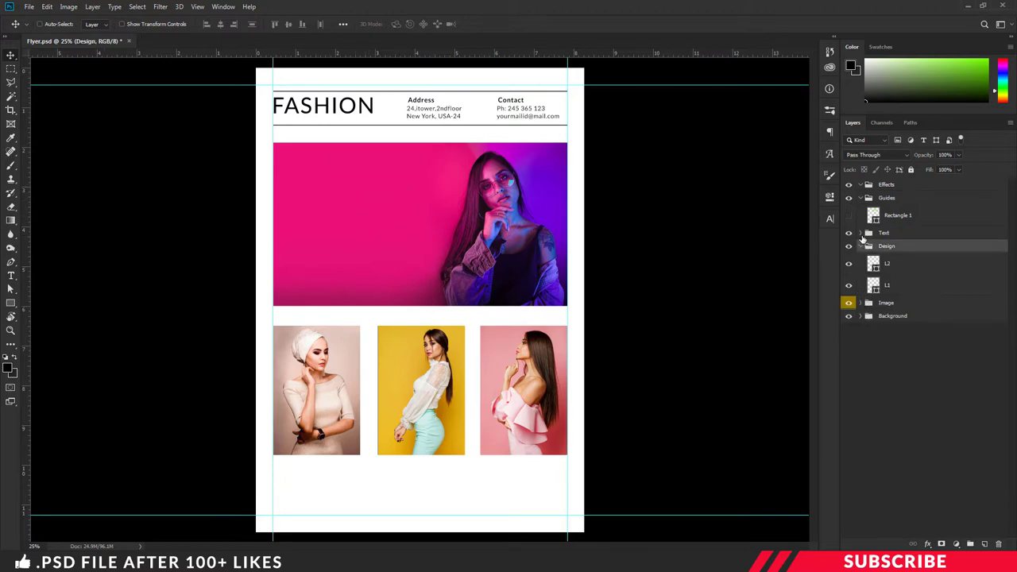
click(861, 233)
click(899, 236)
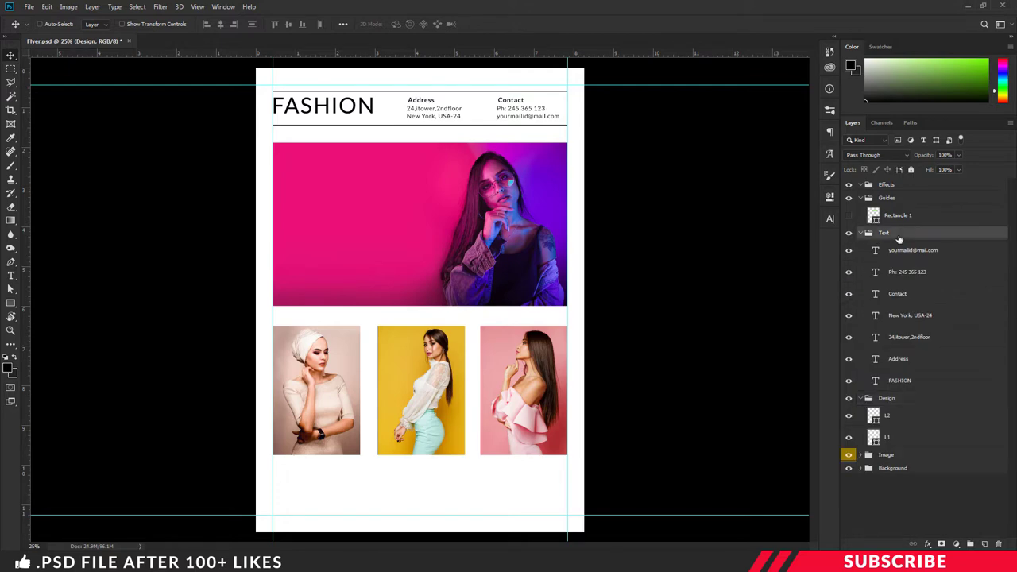
click(985, 545)
Step: Set the foreground colour to white and the Type tool to the Black font weight
click(9, 367)
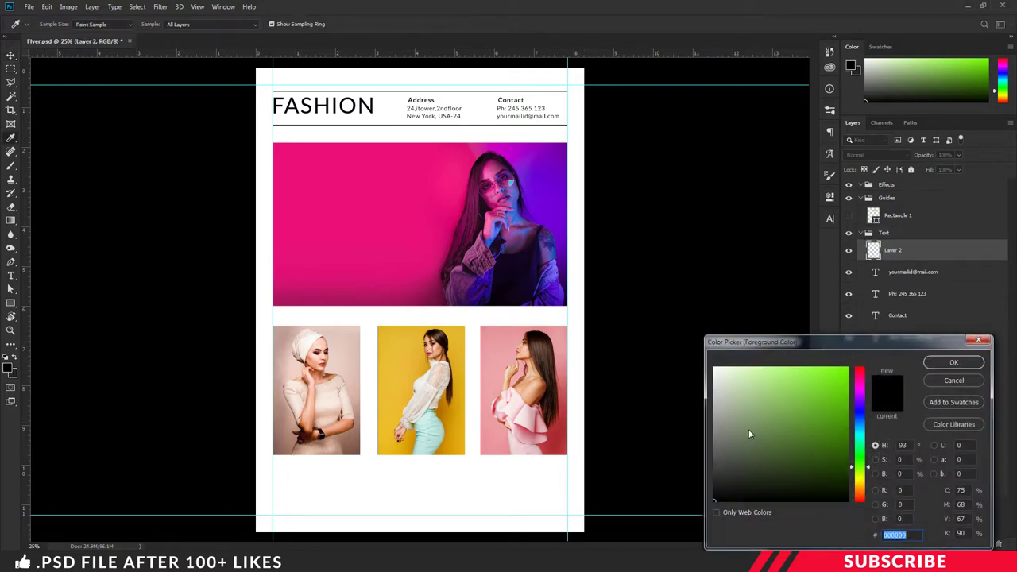
drag(747, 434, 675, 323)
click(954, 362)
key(t)
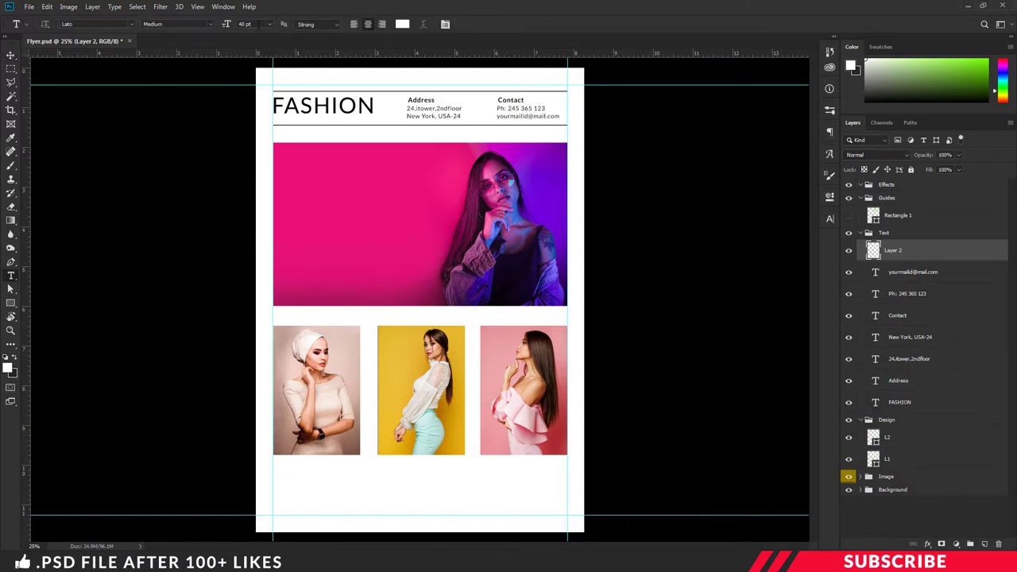
click(225, 24)
click(210, 24)
click(159, 171)
Step: Type 'GIRLS' on the left side of the pink banner
key(ctrl+plus)
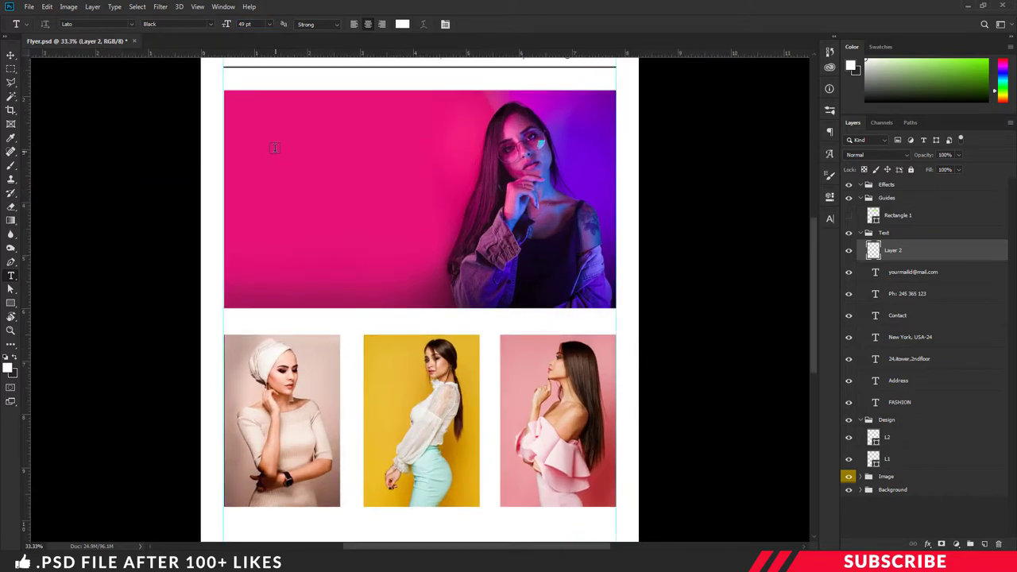
click(274, 147)
text(GIRLS)
key(ctrl+Return)
key(v)
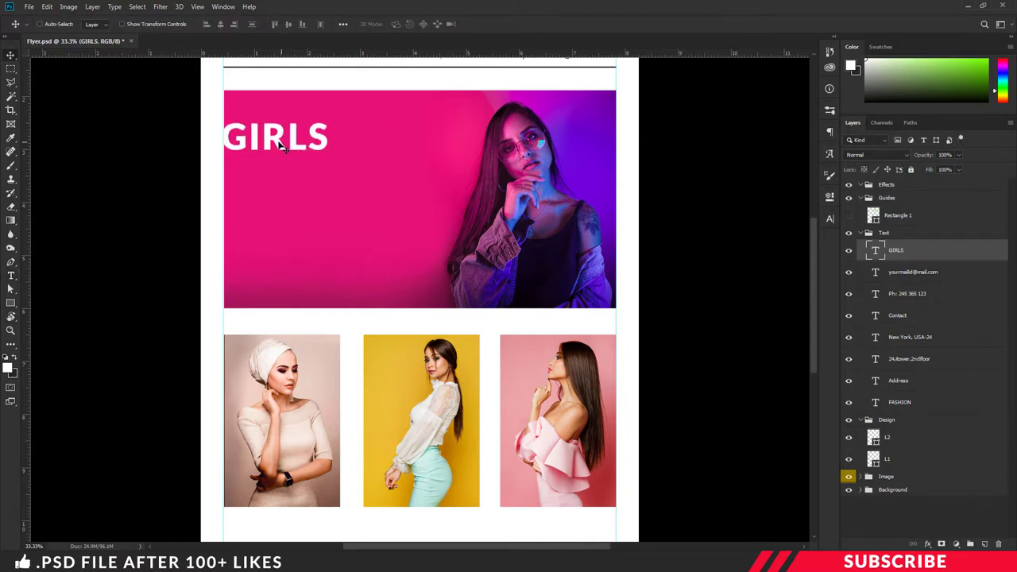
drag(278, 141, 347, 195)
Step: Change the copied heading text to 'FASHION' and align it under GIRLS
double_click(317, 191)
key(ctrl+a)
text(FASHION)
key(ctrl+Return)
key(v)
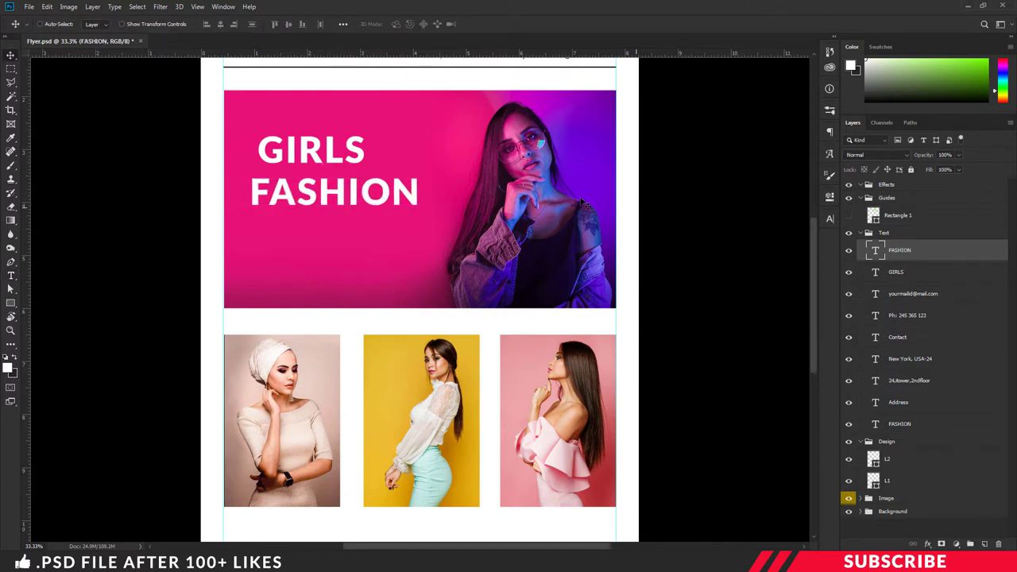
drag(354, 151, 377, 151)
Step: Select the GIRLS heading layer and add a new empty layer to the Text group
click(905, 253)
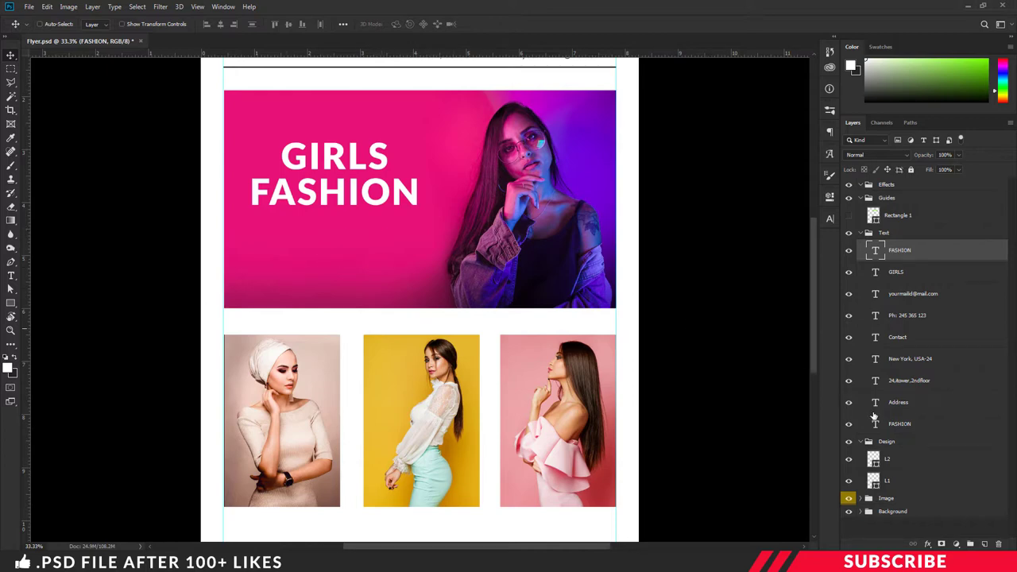
click(985, 545)
key(t)
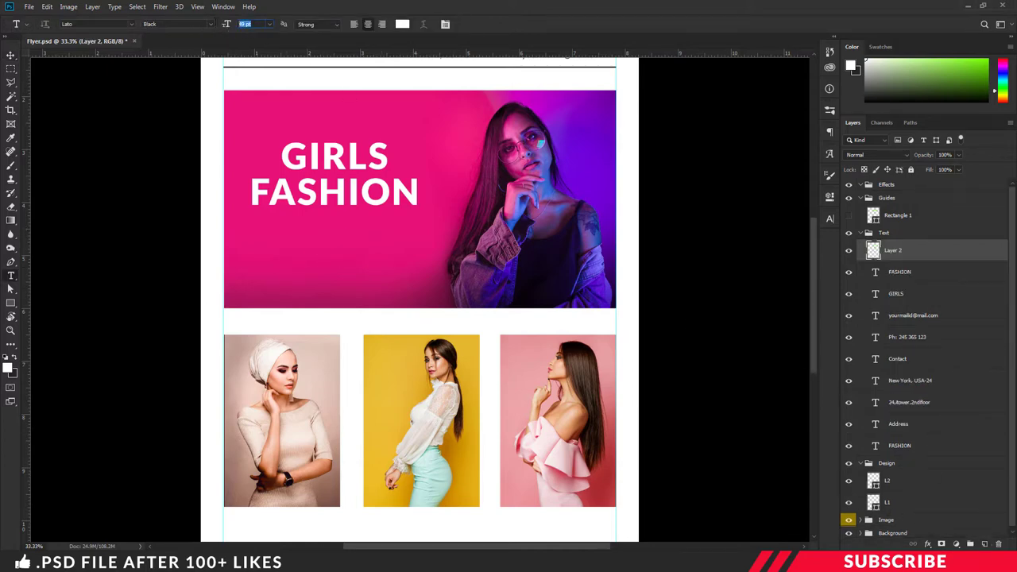
Step: Add bold white 'yoursite.com' text centred under the heading, then select the Design group
click(210, 26)
click(192, 134)
click(305, 247)
text(yoursite.com)
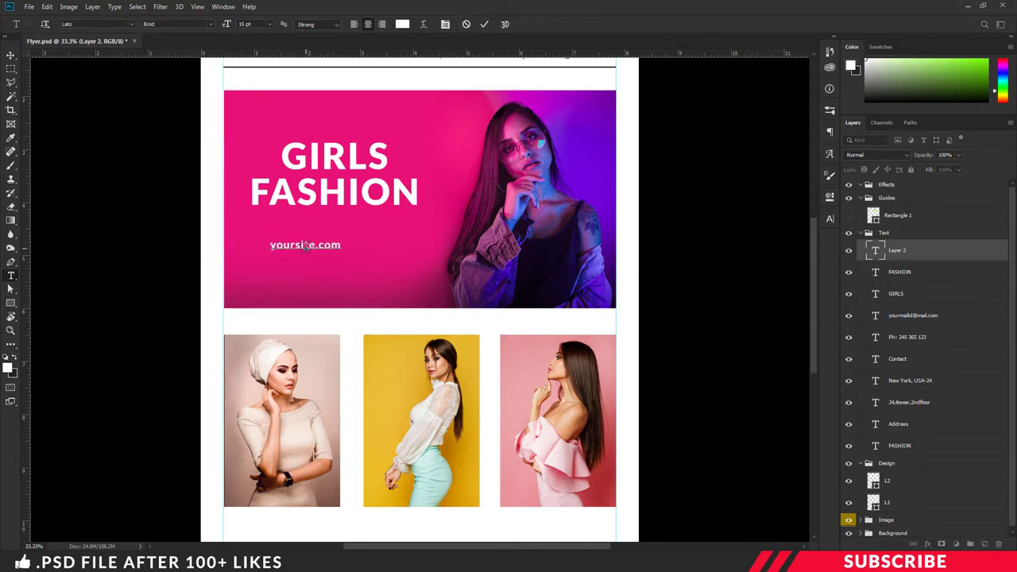
key(ctrl+Return)
key(v)
drag(310, 249, 337, 252)
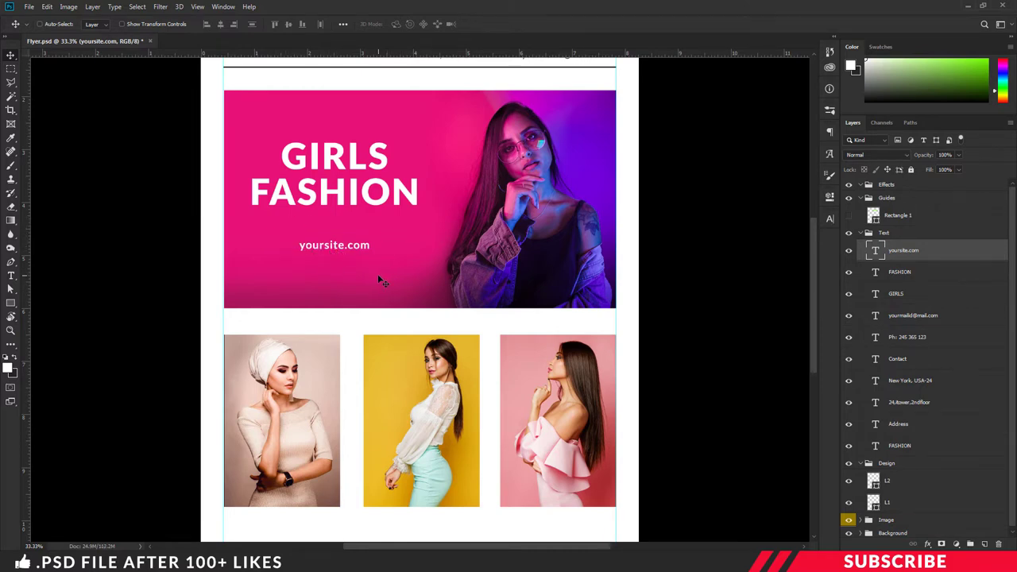
click(913, 463)
Step: Add a new layer in the Design group and pick the Rectangle tool
click(985, 544)
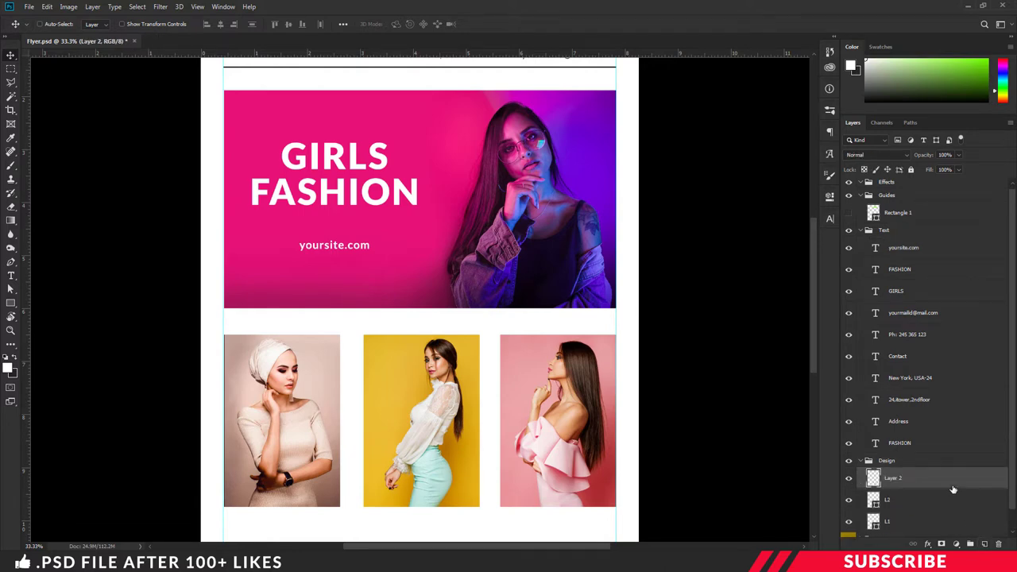
click(9, 367)
click(938, 363)
click(11, 307)
click(55, 306)
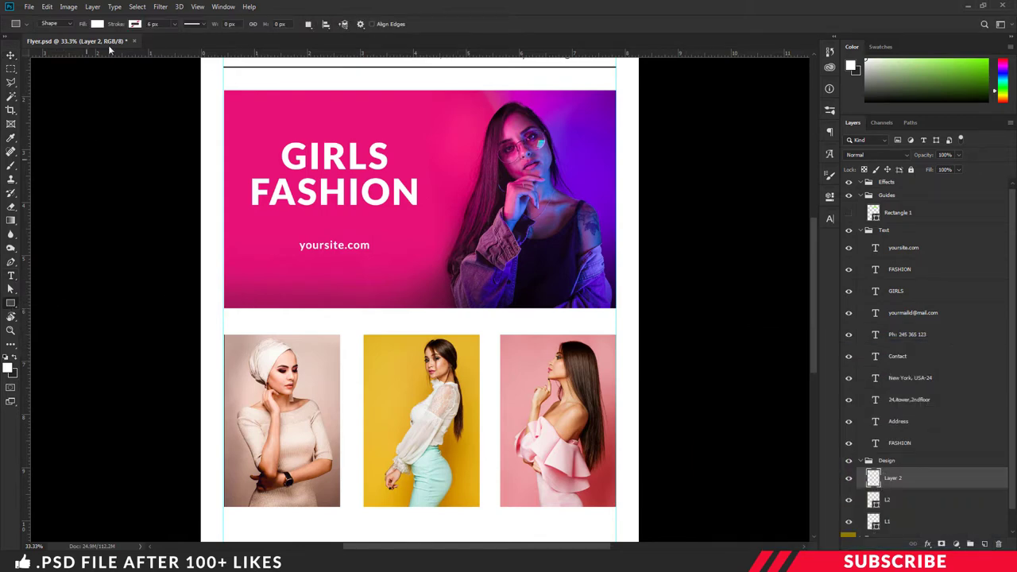
Step: Draw a no-fill, white-stroke rectangle frame around yoursite.com
click(97, 25)
click(52, 44)
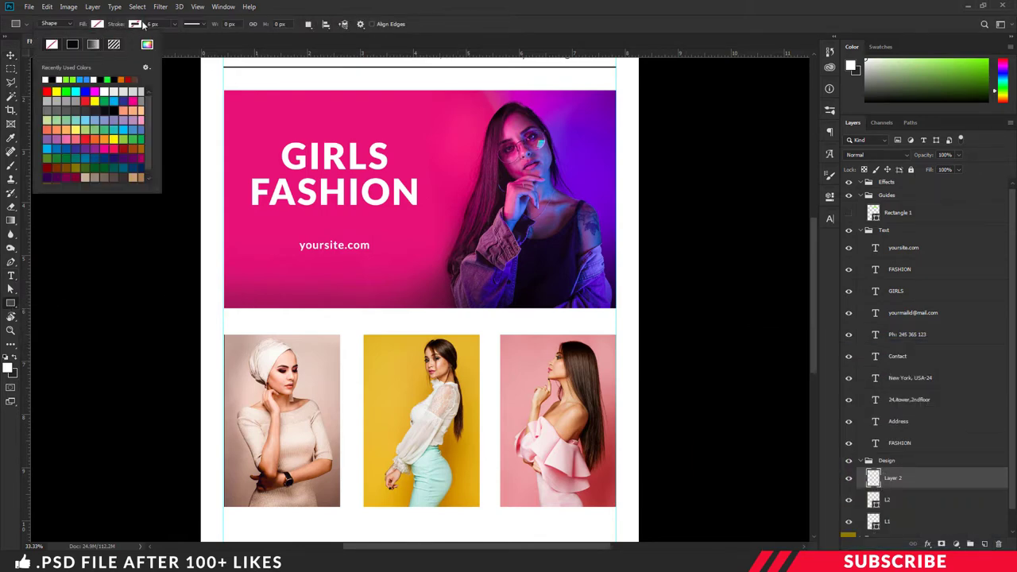
click(135, 24)
click(184, 44)
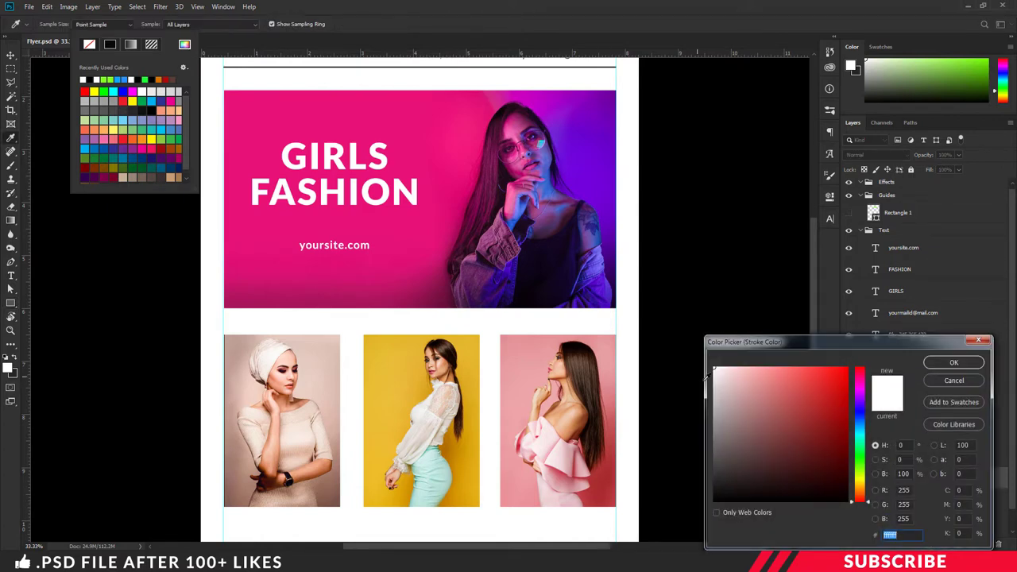
click(954, 362)
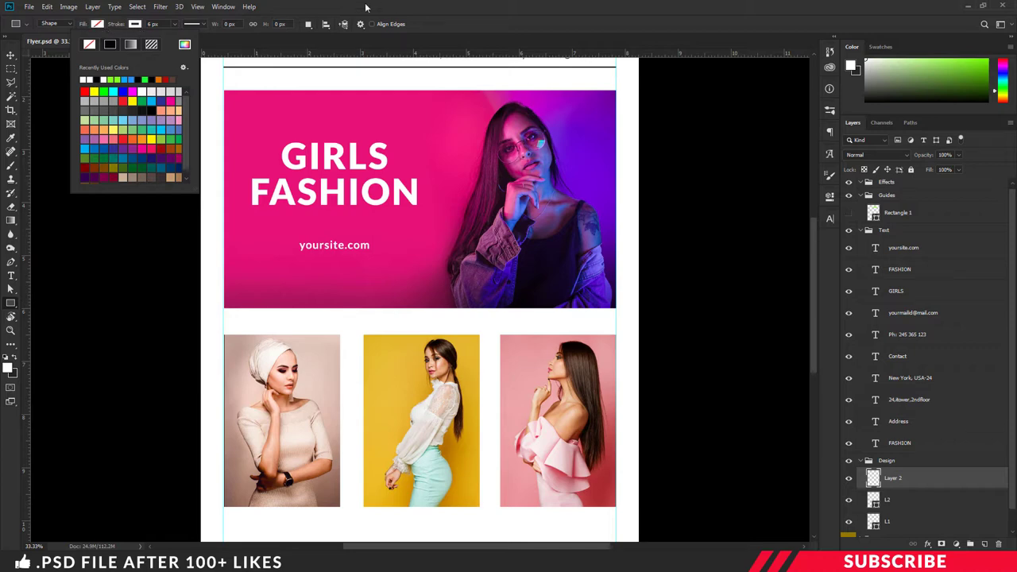
click(377, 53)
drag(288, 237, 388, 266)
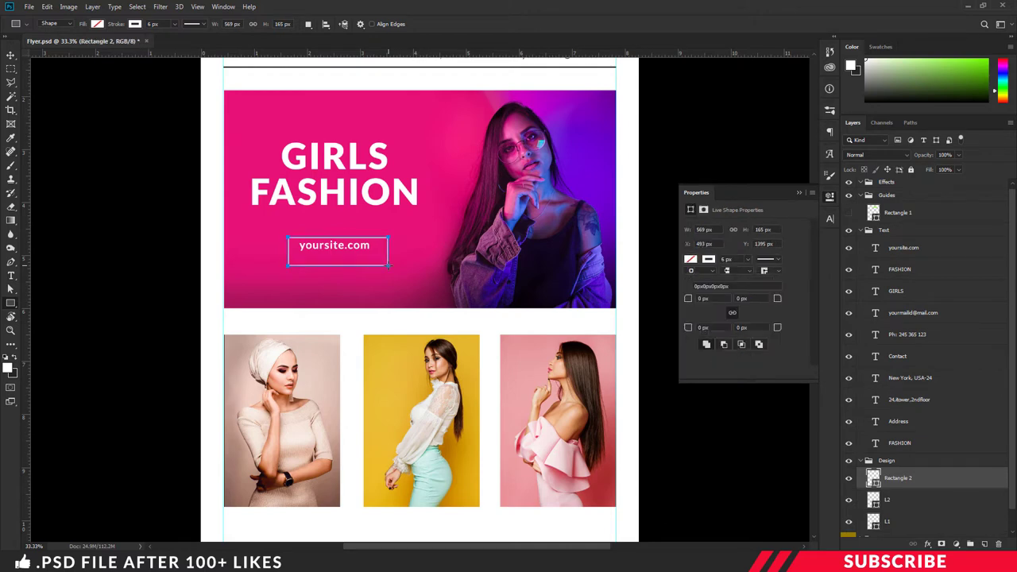
Step: Shorten the outline box to 153 px, nudge it snugly around the text, and close Properties
key(ctrl+t)
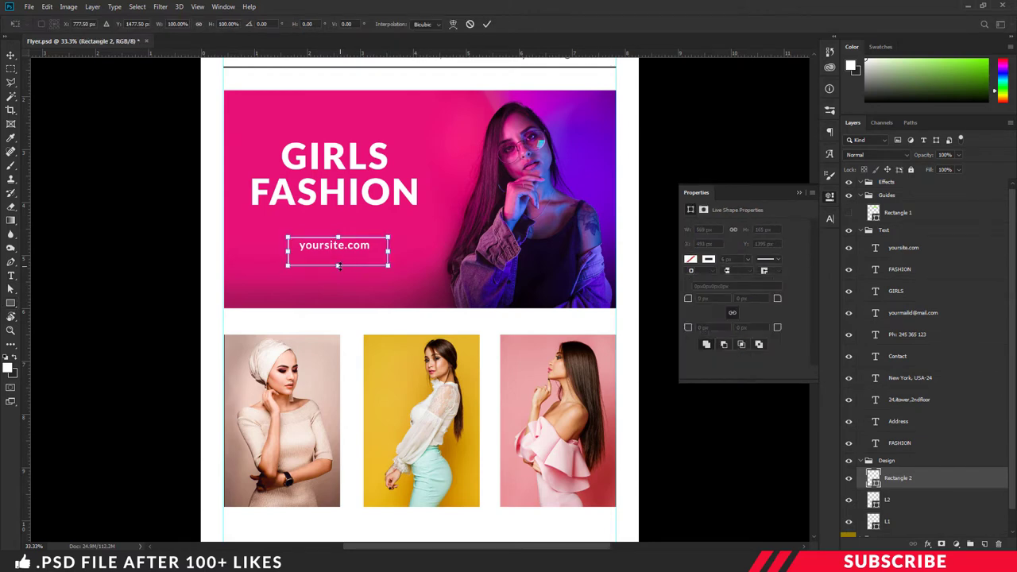
drag(339, 264, 371, 256)
key(Up)
key(Up)
key(Up)
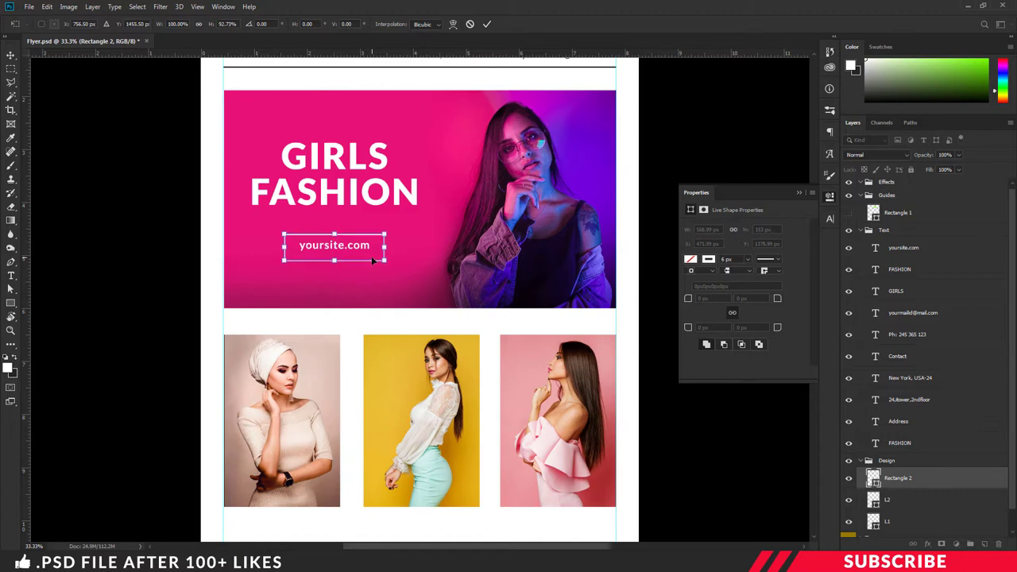
key(Right)
key(Right)
key(Right)
key(Up)
key(Up)
key(Up)
key(Up)
key(Up)
key(Up)
key(Right)
key(Right)
key(Right)
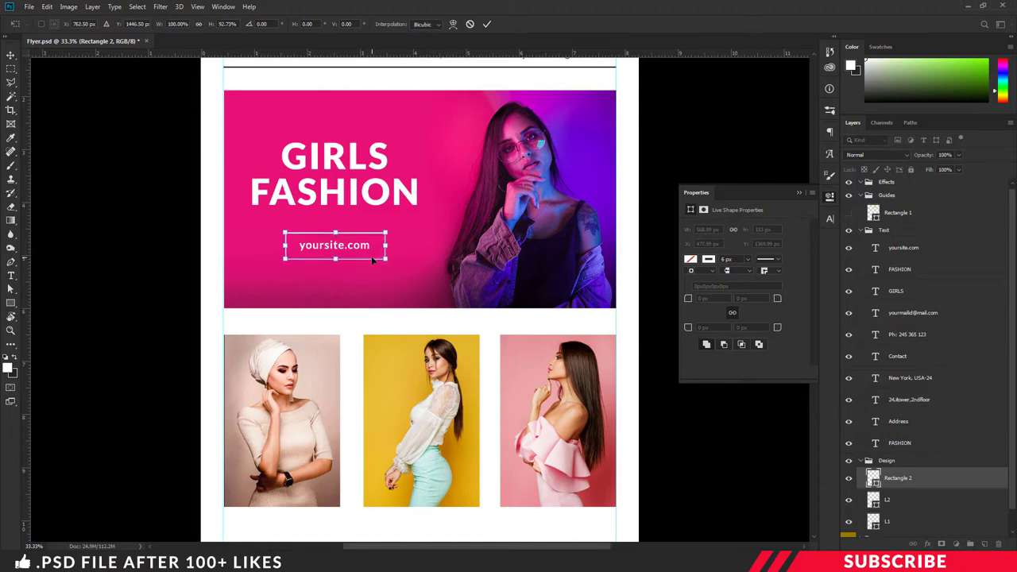
key(Return)
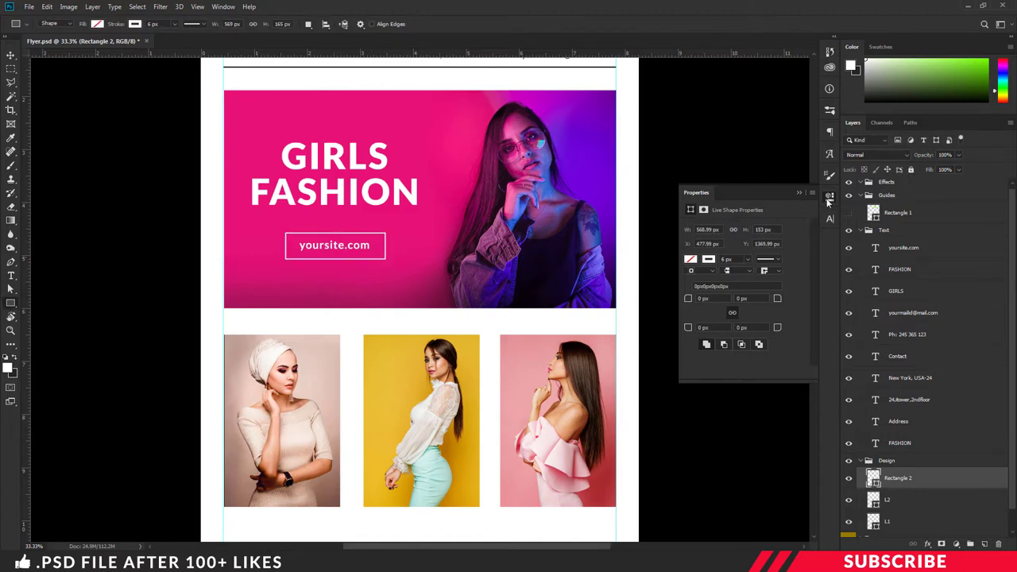
click(828, 197)
scroll(765, 216, down, 1)
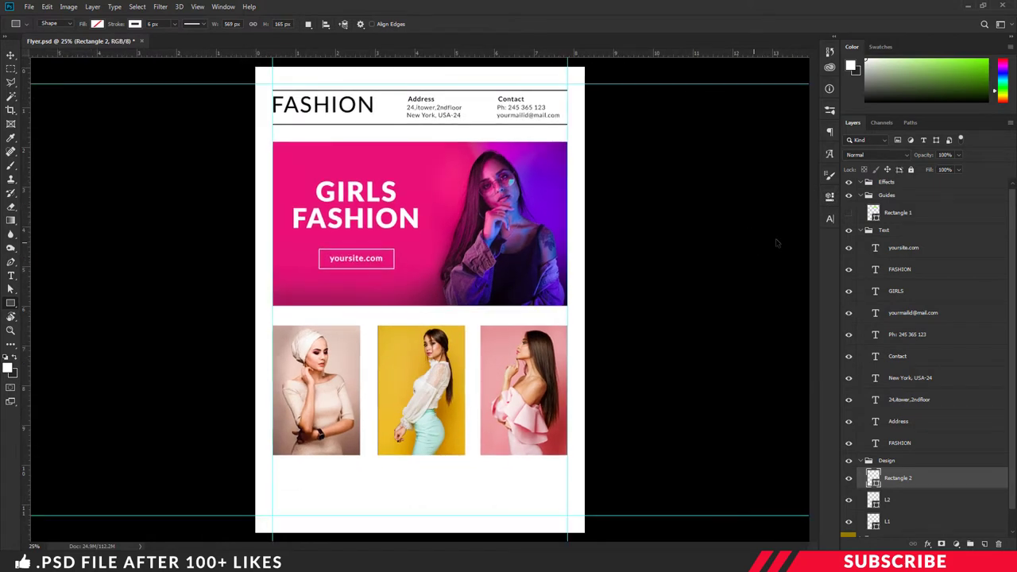
scroll(777, 243, up, 1)
Step: Add a new layer above yoursite.com and set the text colour to black 000000
drag(815, 234, 816, 265)
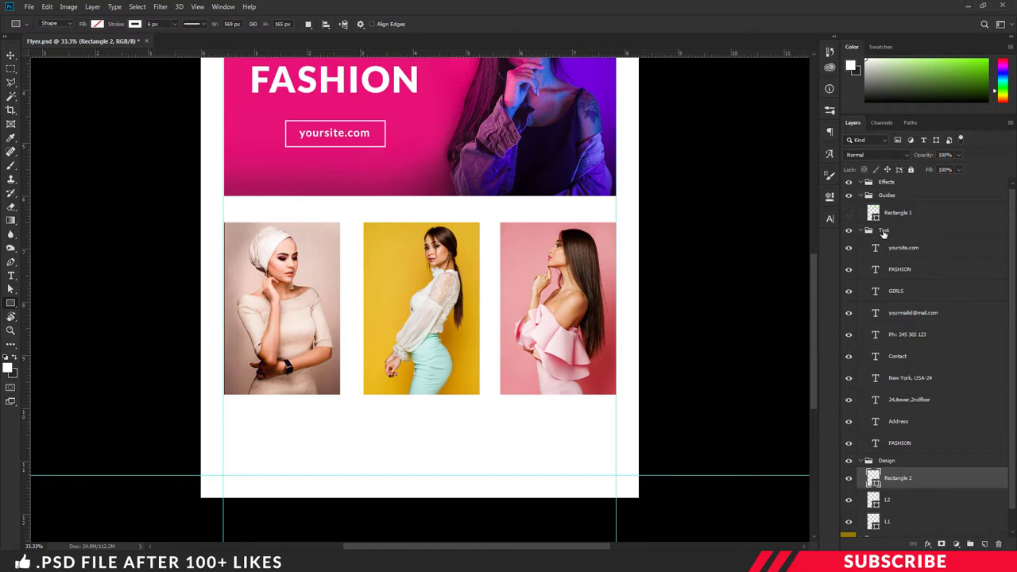
click(904, 248)
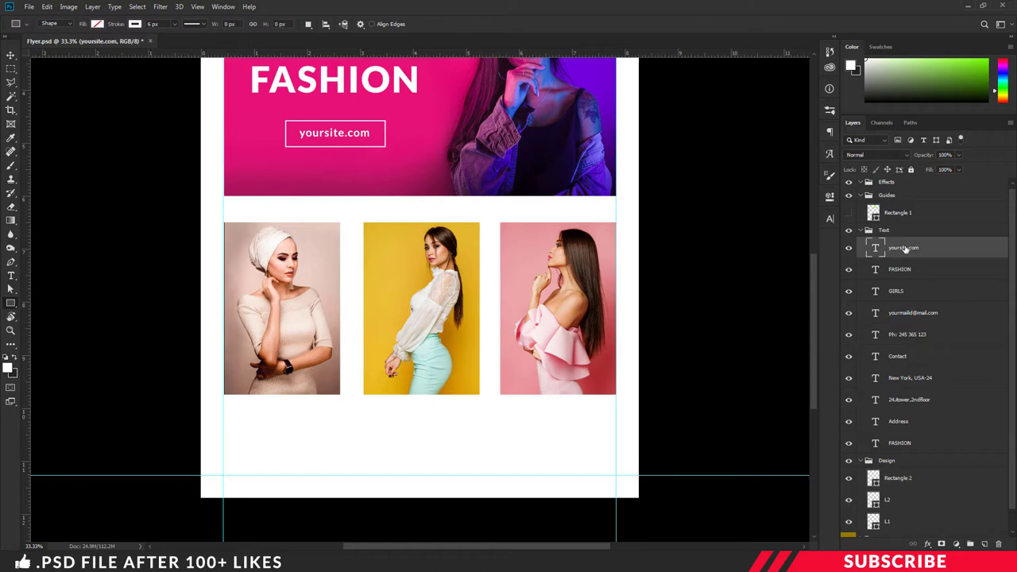
click(985, 545)
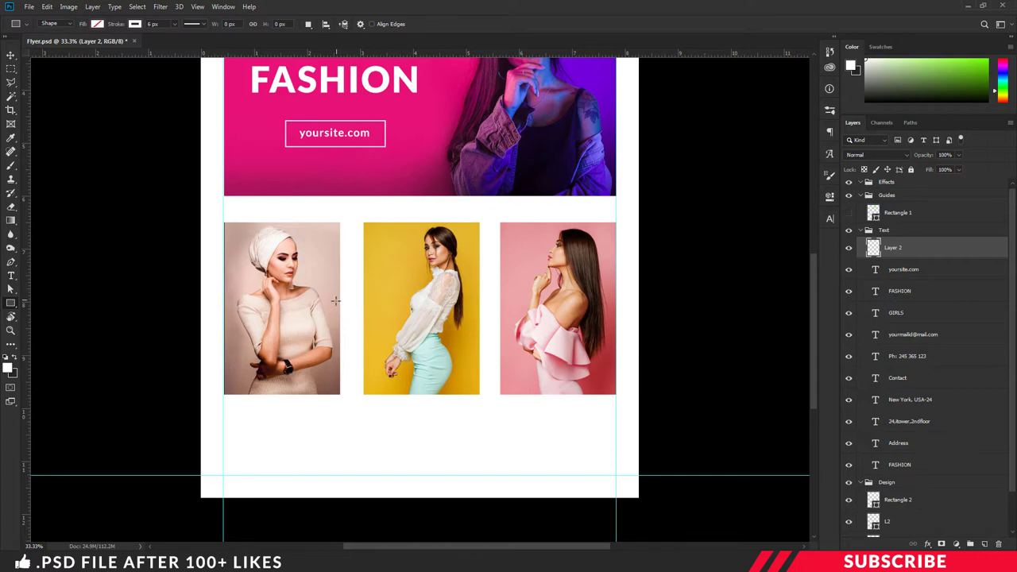
key(t)
click(8, 367)
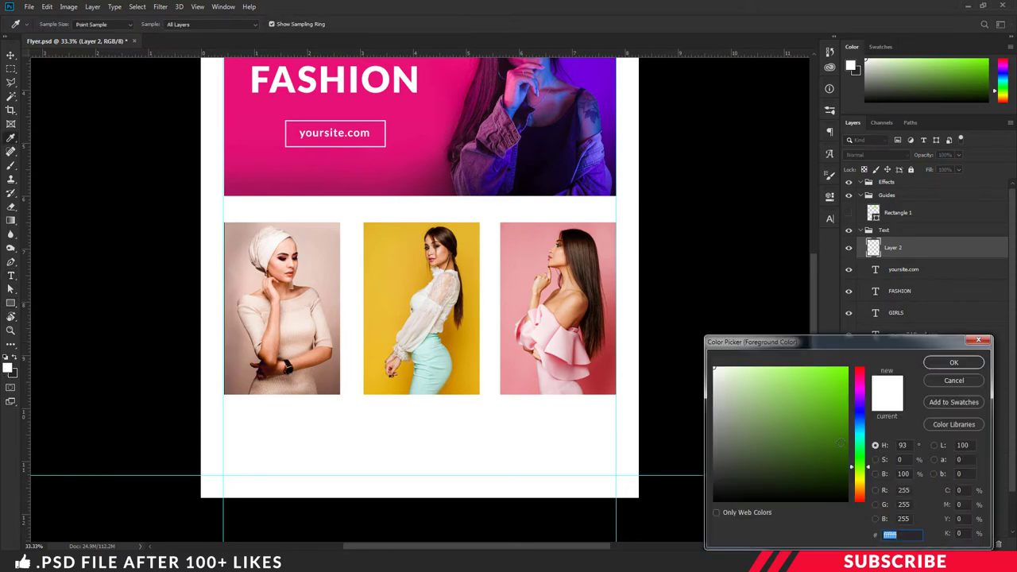
text(000000)
click(950, 367)
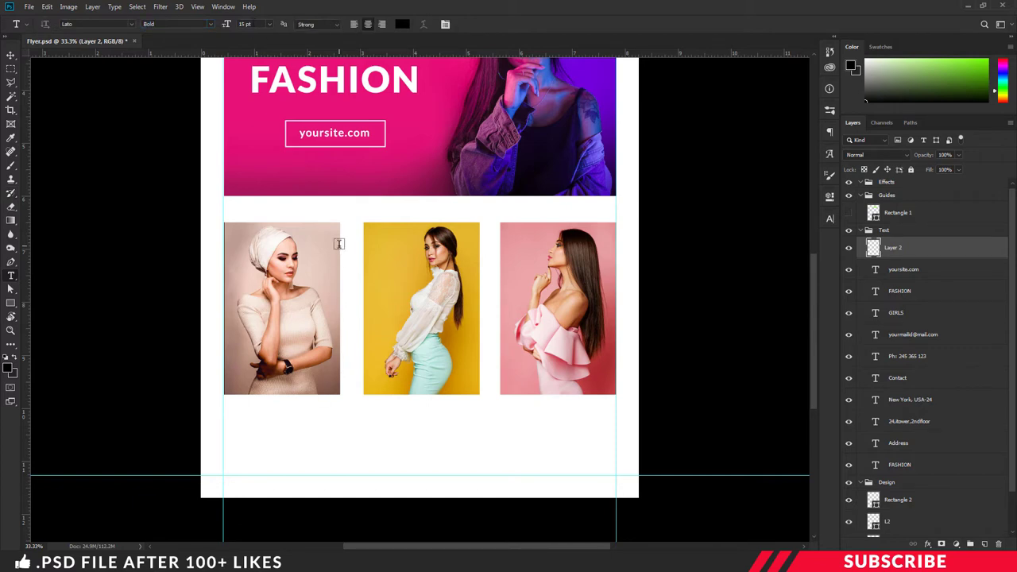
Step: Type MODERN STYLE below the first photo and centre it there
click(251, 423)
text(MODERN S)
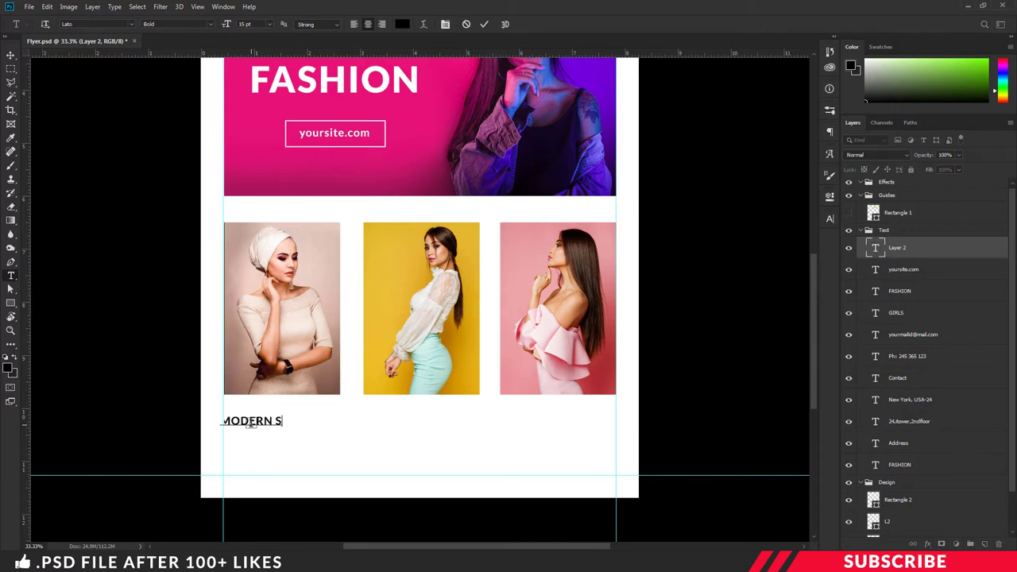
text(TYLE)
key(ctrl+Return)
drag(270, 420, 285, 418)
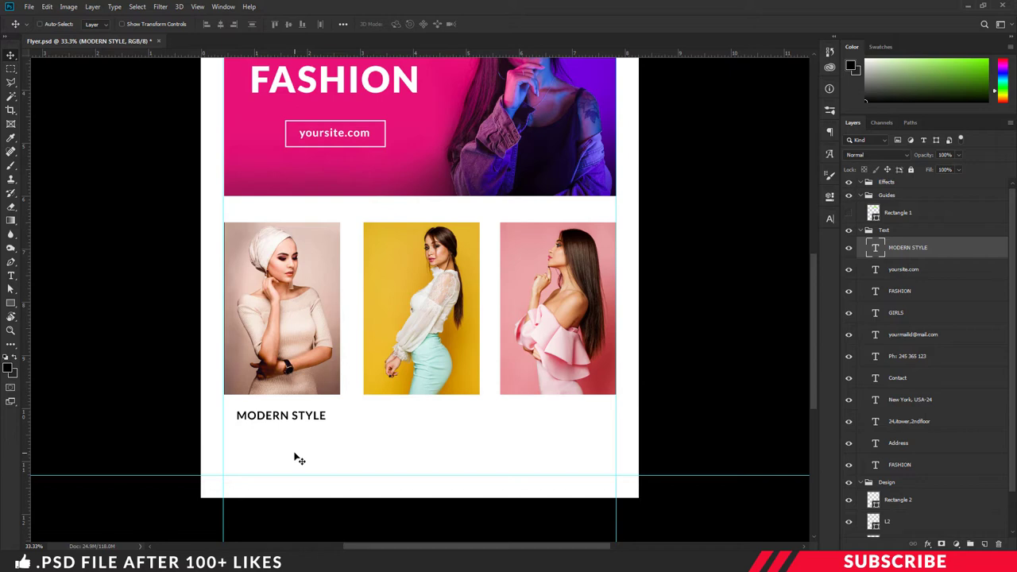
Step: Duplicate the heading below itself and rewrite it as a 10 pt 'Fashion style with' line
key(ctrl+j)
drag(284, 419, 280, 439)
double_click(278, 433)
text(hionstyle with)
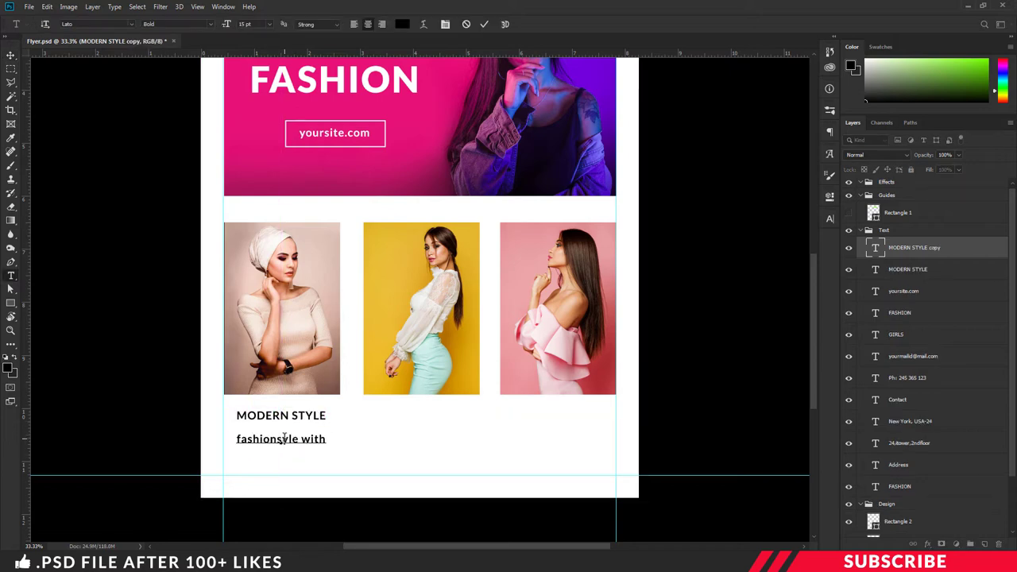
click(279, 438)
key(Home)
key(Delete)
text(F)
key(ctrl+a)
key(ctrl+shift+comma)
key(ctrl+shift+comma)
key(ctrl+plus)
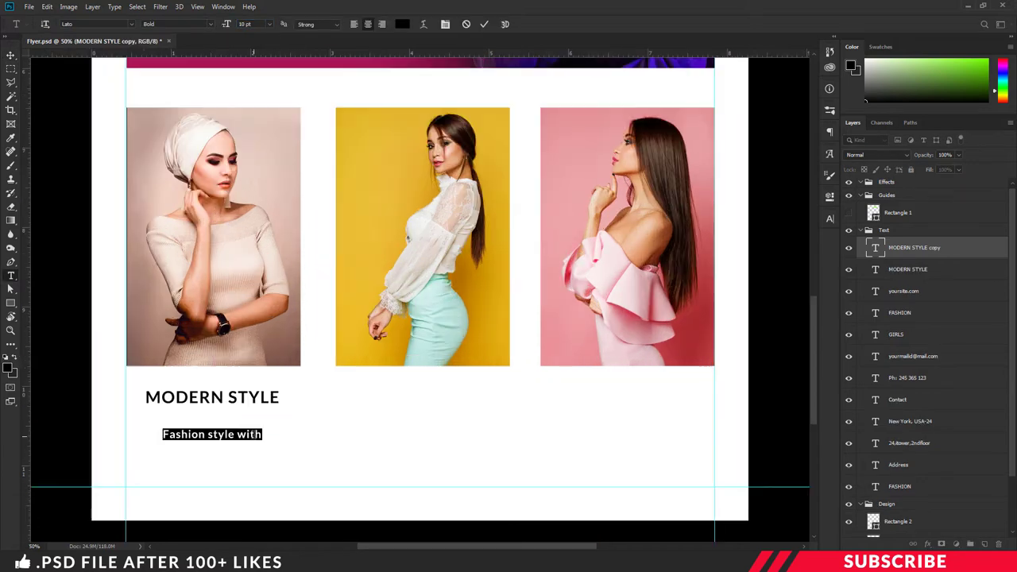
key(ctrl+Return)
Step: Add a second description line reading 'modern sets and shoes' beneath the first
drag(234, 432, 206, 475)
click(223, 449)
key(ctrl+a)
text(modern sets and shoes)
key(ctrl+Return)
Step: Add an enlarged $100 price line and lower both description lines slightly
click(212, 475)
key(ctrl+a)
text($100)
key(ctrl+a)
key(ctrl+shift+period)
key(ctrl+shift+period)
key(ctrl+Return)
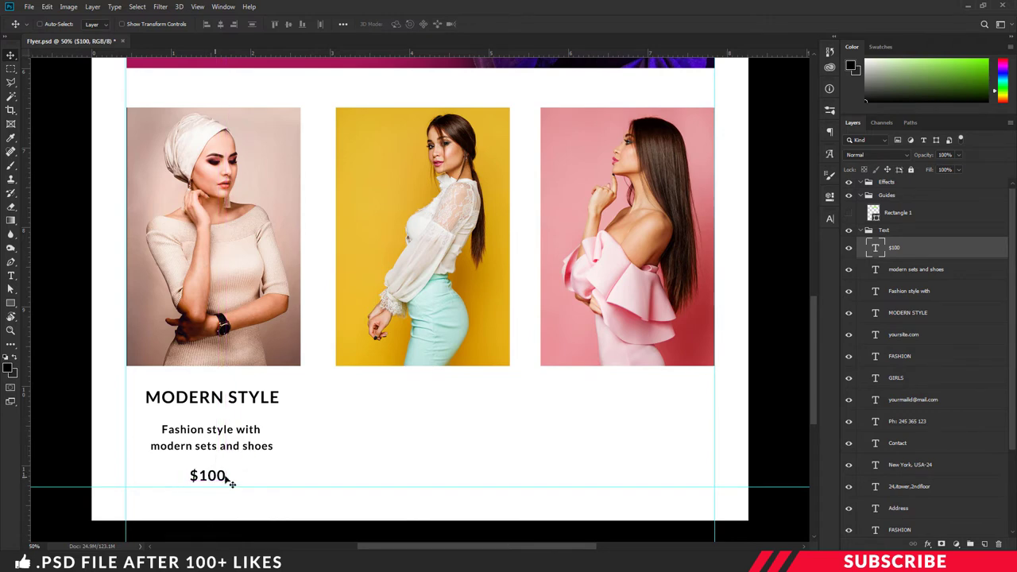
ctrl+click(228, 446)
ctrl+shift+click(227, 429)
drag(227, 433, 231, 439)
key(ctrl+minus)
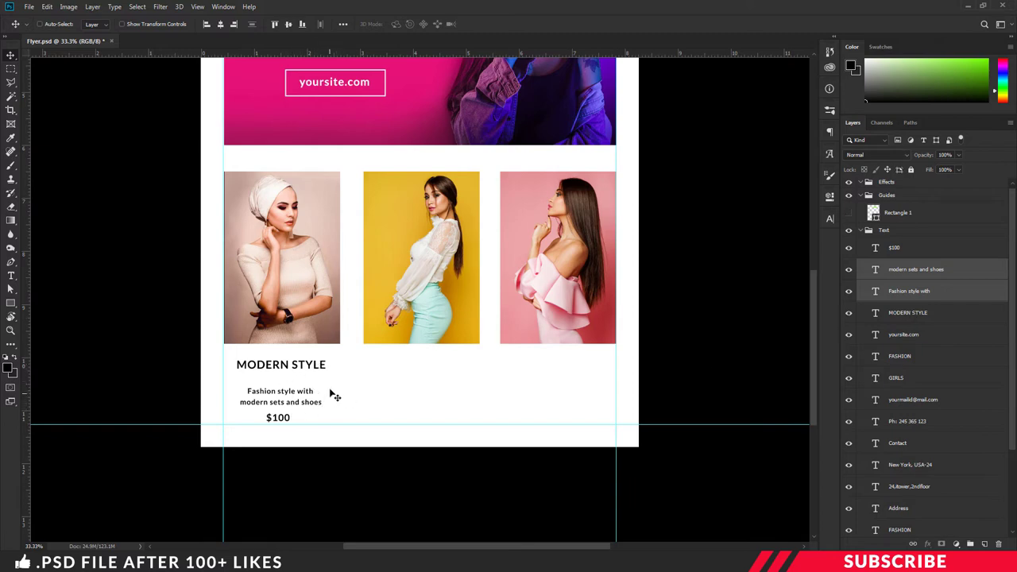
Step: Copy the MODERN STYLE heading, description and $100 price under the second and third photos
click(912, 316)
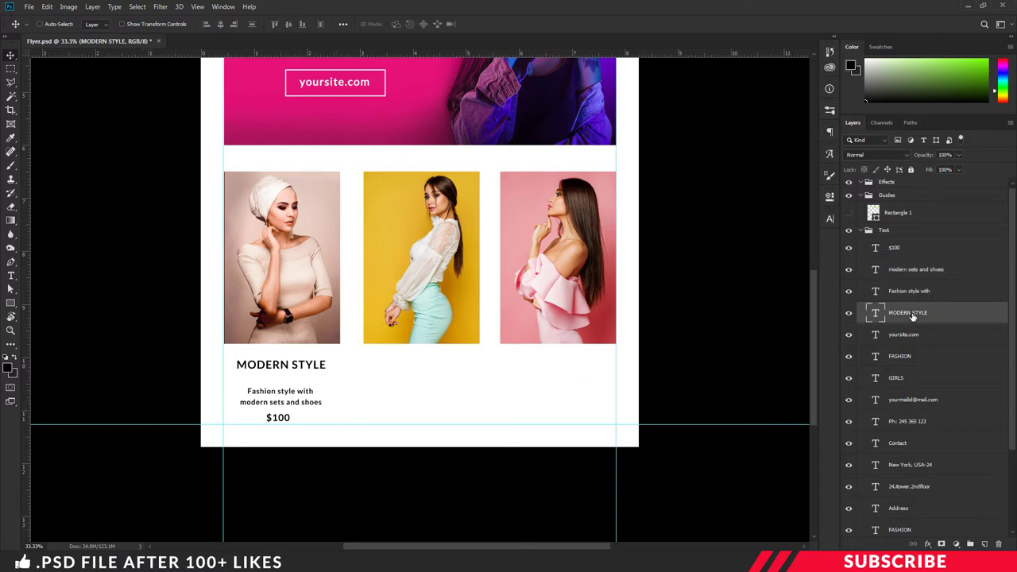
shift+click(914, 293)
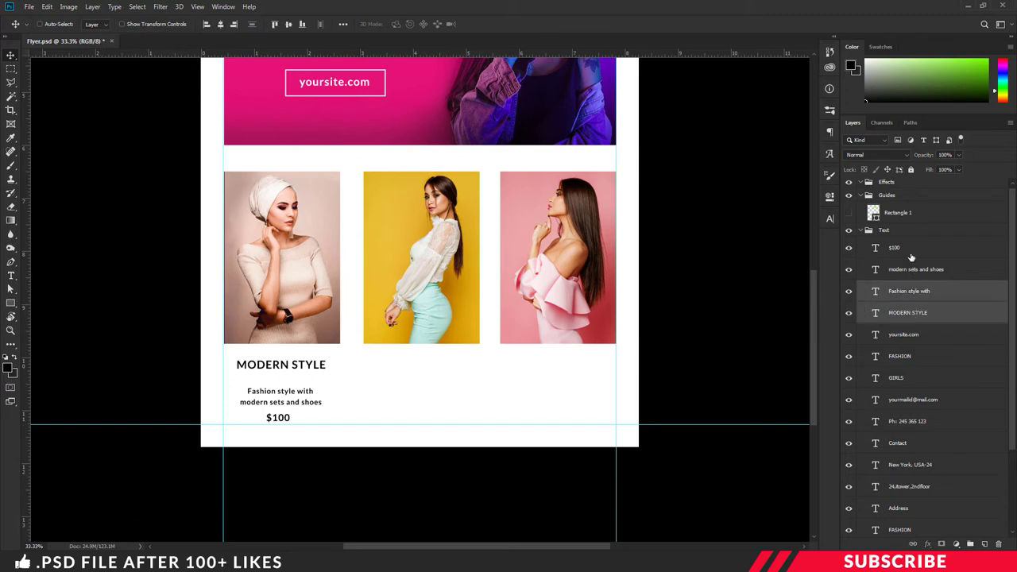
shift+click(905, 249)
key(ctrl+j)
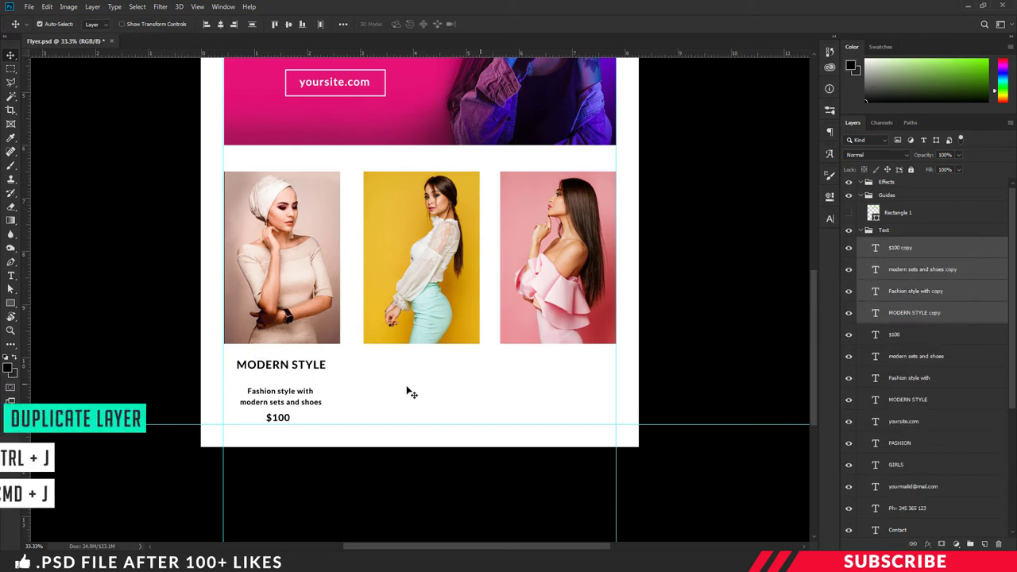
drag(295, 395, 559, 397)
key(ctrl+j)
Step: Retype the middle column's heading as HIPSTR STYLE and its price as $150
key(t)
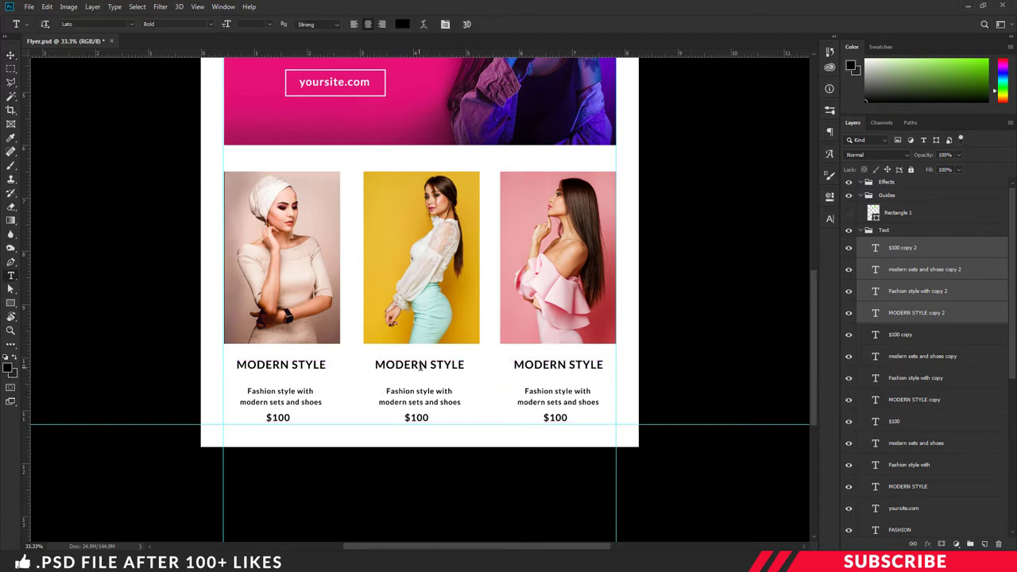
double_click(427, 363)
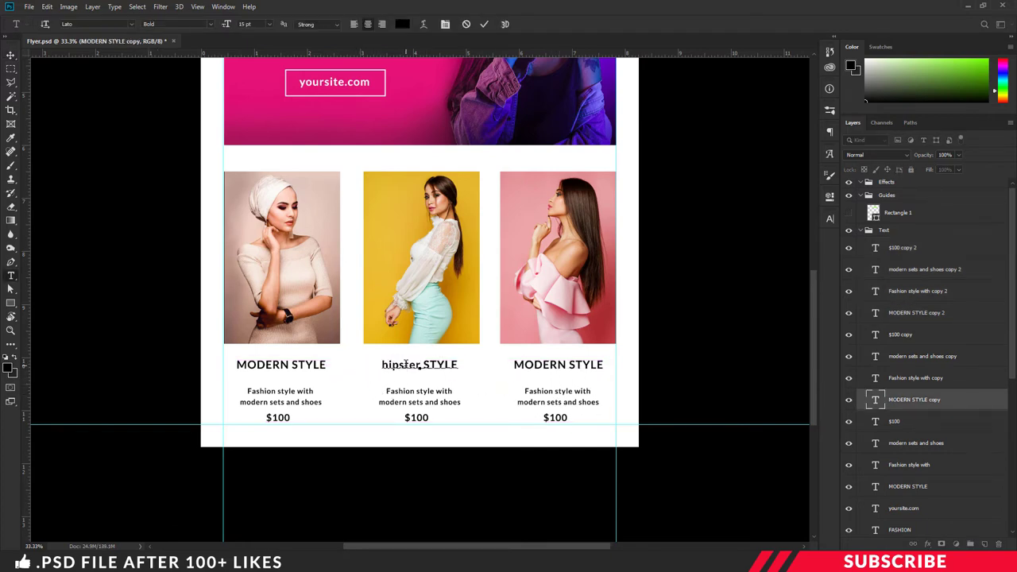
key(ctrl+a)
text(HIPSTR STYLE)
double_click(416, 417)
text($150)
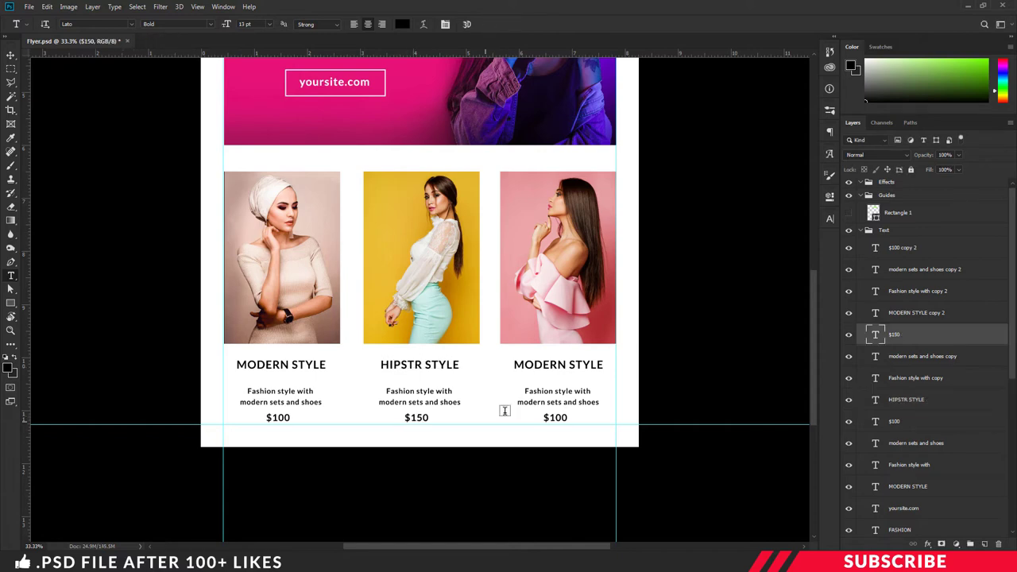
Step: Retype the third column's heading as VINTAGE STYLE and its price as $200
double_click(540, 365)
text(VINTAGE)
double_click(555, 417)
text($200)
key(ctrl+Return)
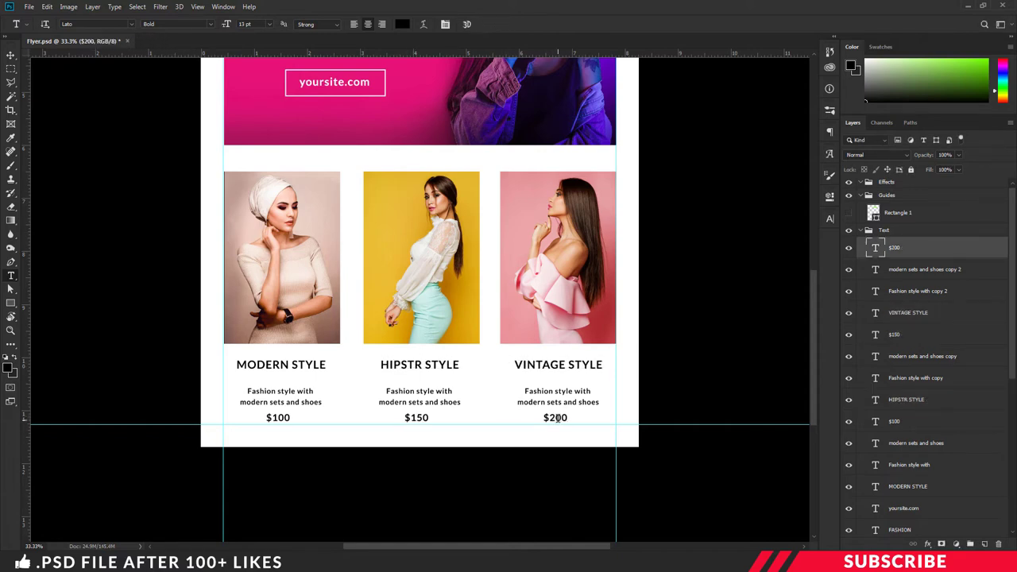
key(ctrl+minus)
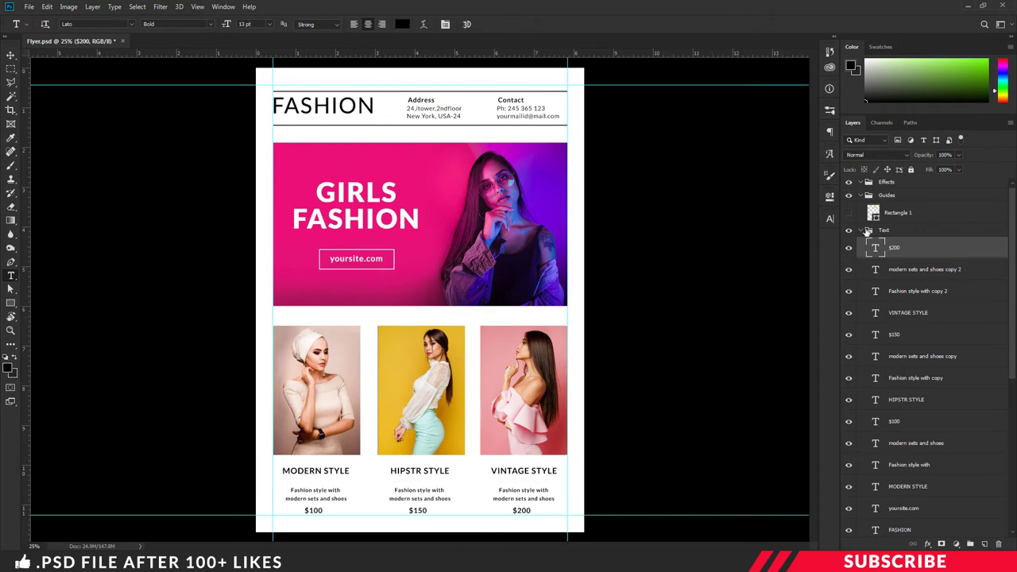
Step: Collapse the Text and Guides groups, add a layer in Design, and set a cyan foreground
click(863, 229)
click(862, 198)
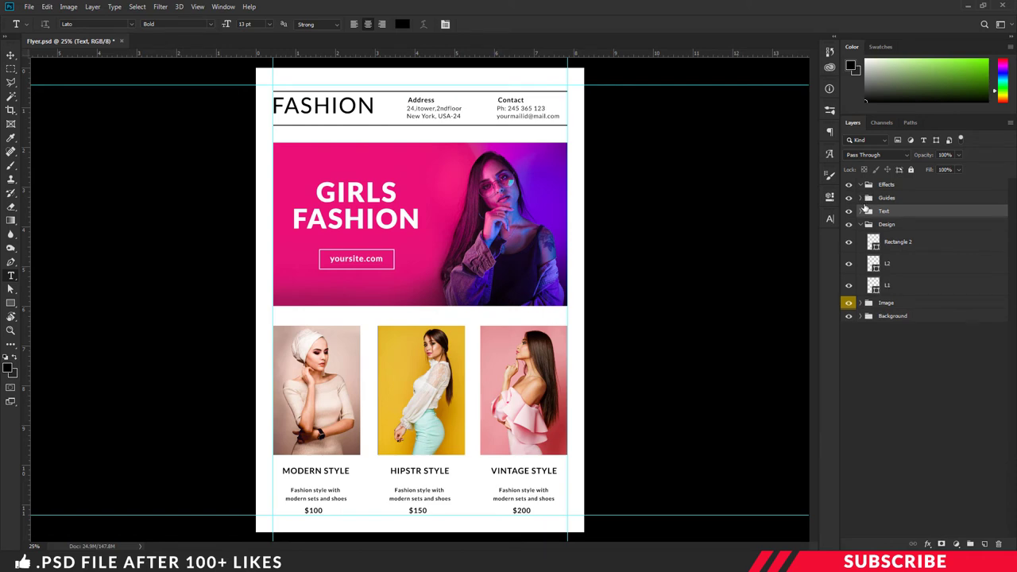
click(903, 226)
click(986, 544)
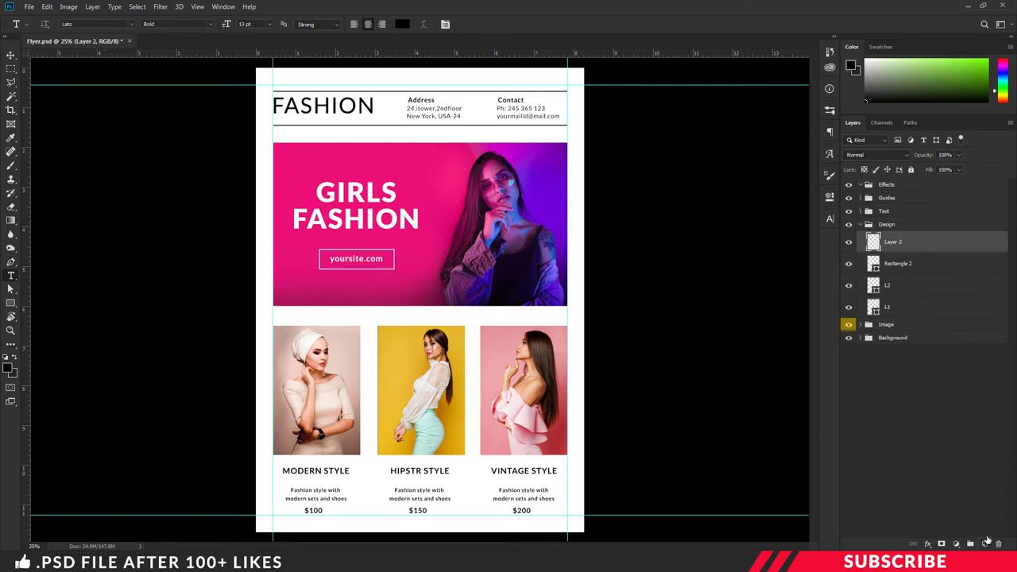
click(8, 368)
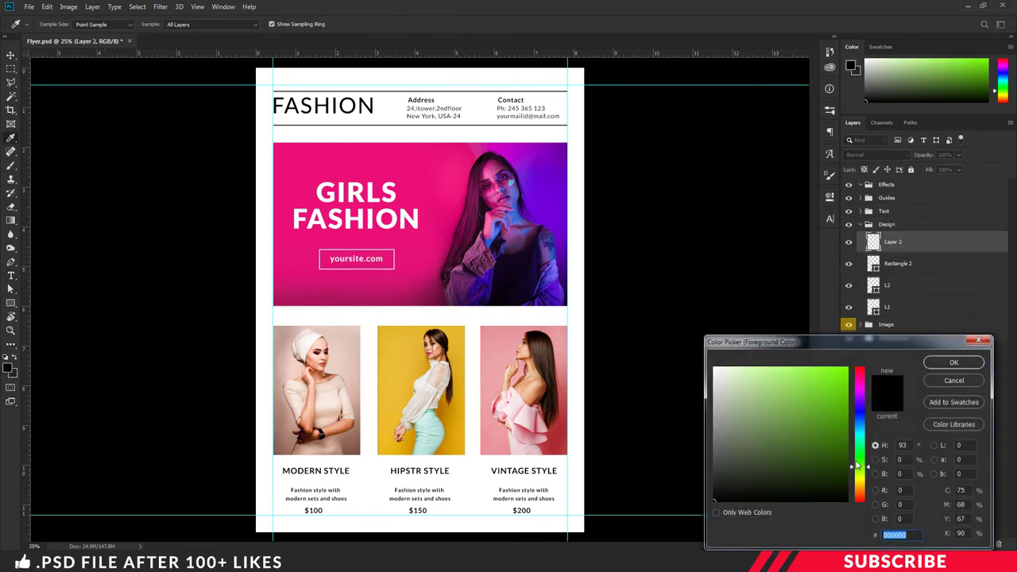
drag(859, 469, 866, 433)
click(843, 384)
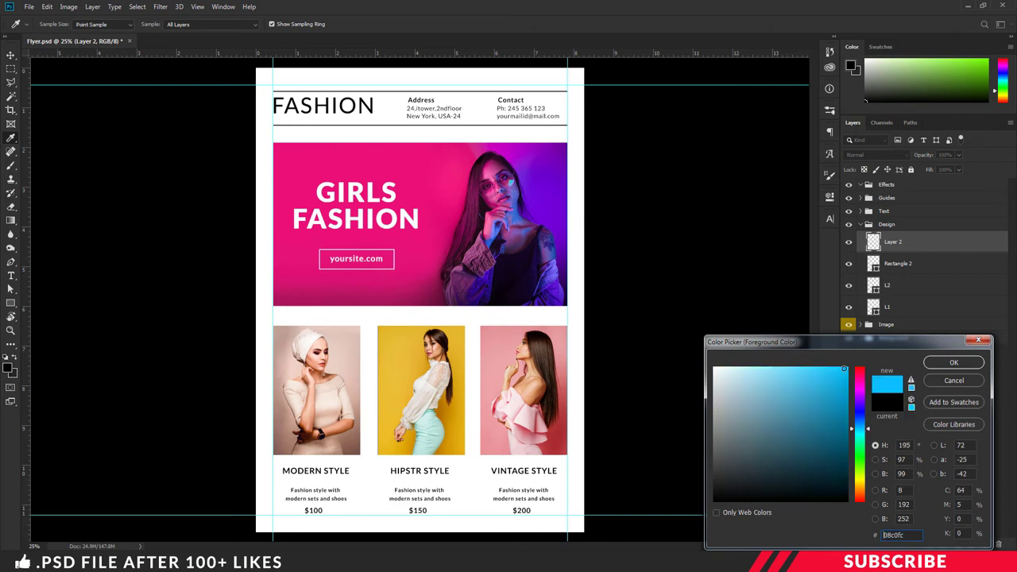
click(954, 362)
Step: Set up the Line Tool with no stroke and a cyan 08c0fc fill
key(t)
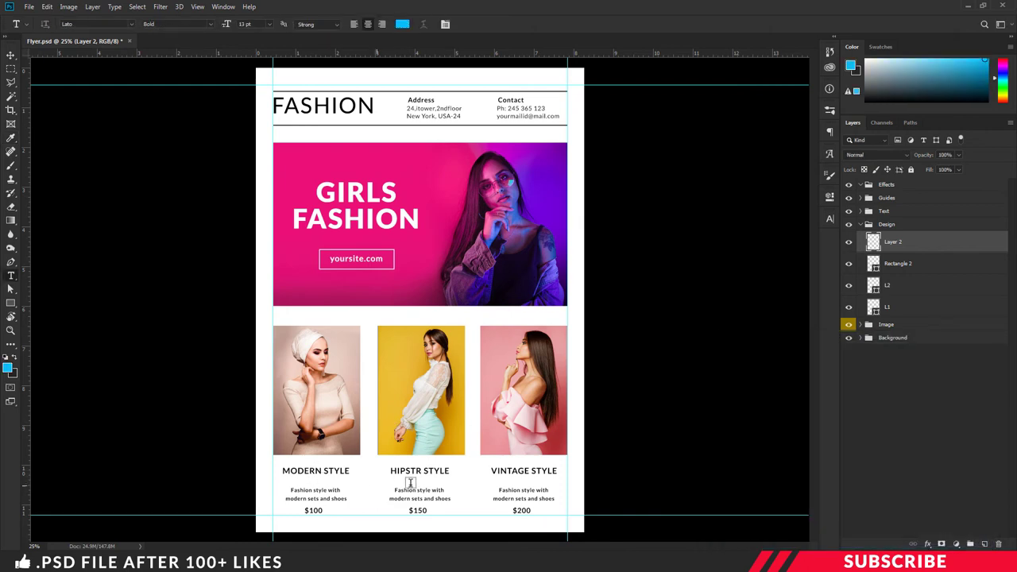
key(u)
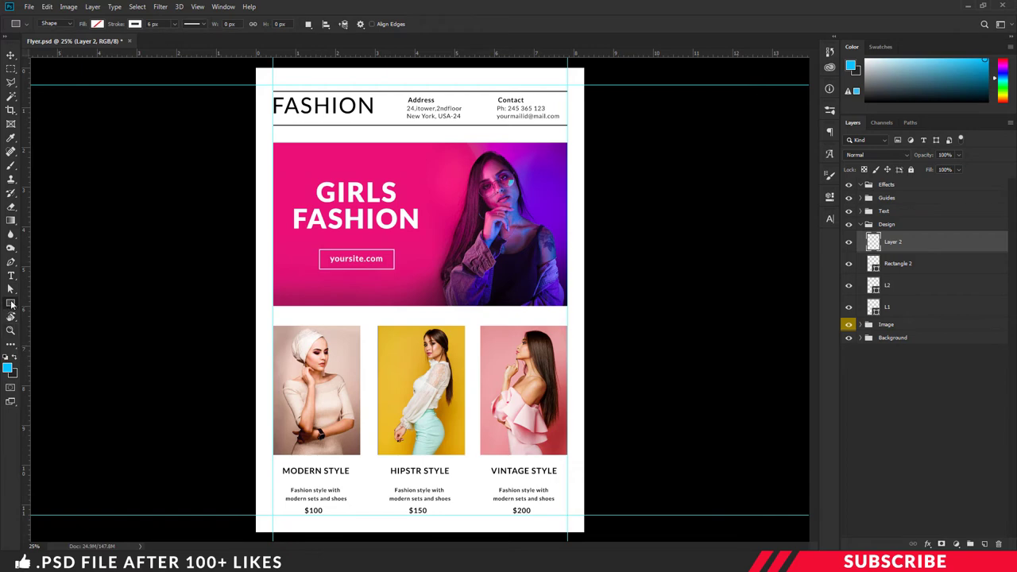
right_click(11, 305)
click(51, 343)
click(136, 25)
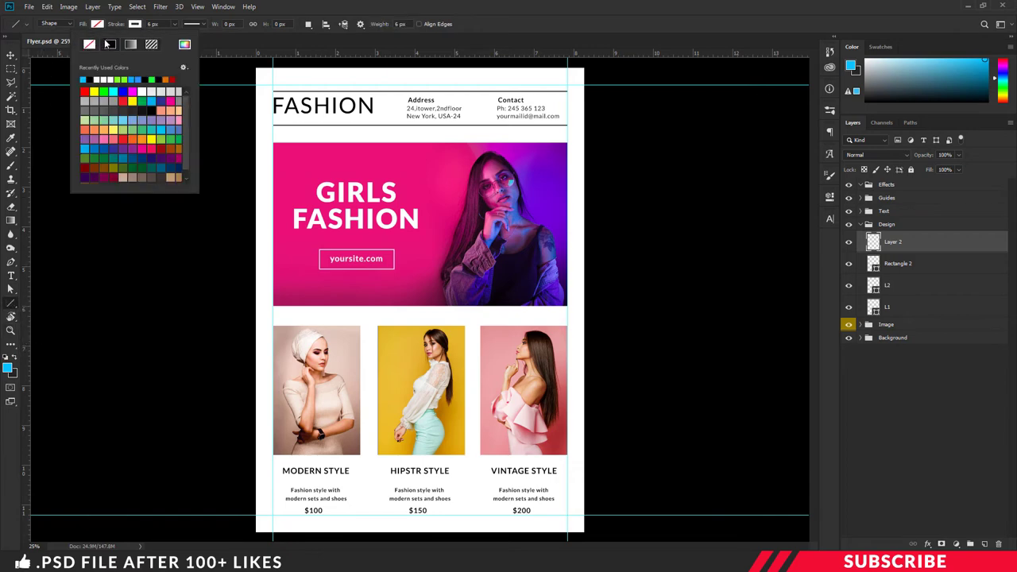
click(89, 45)
click(98, 26)
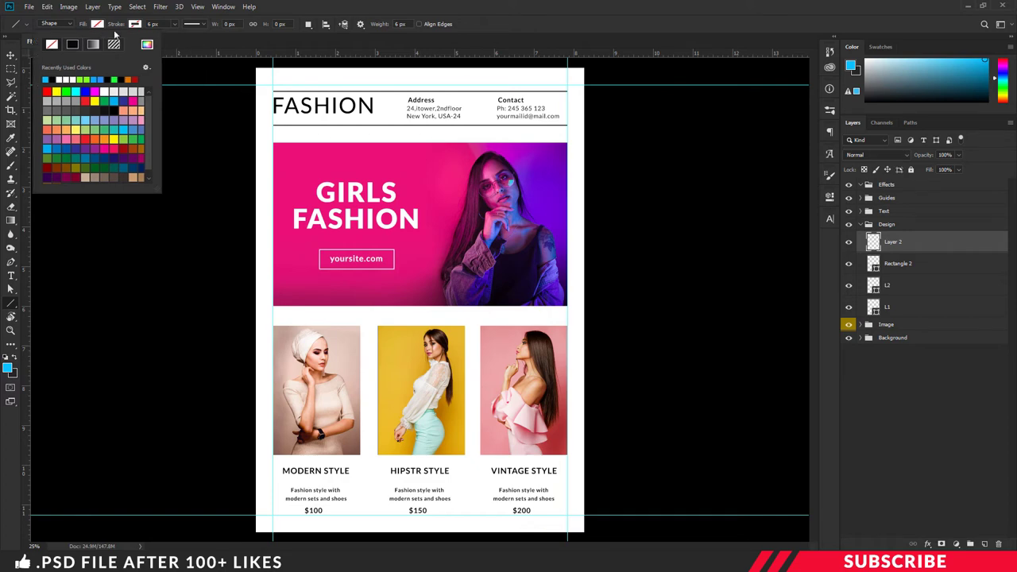
click(147, 45)
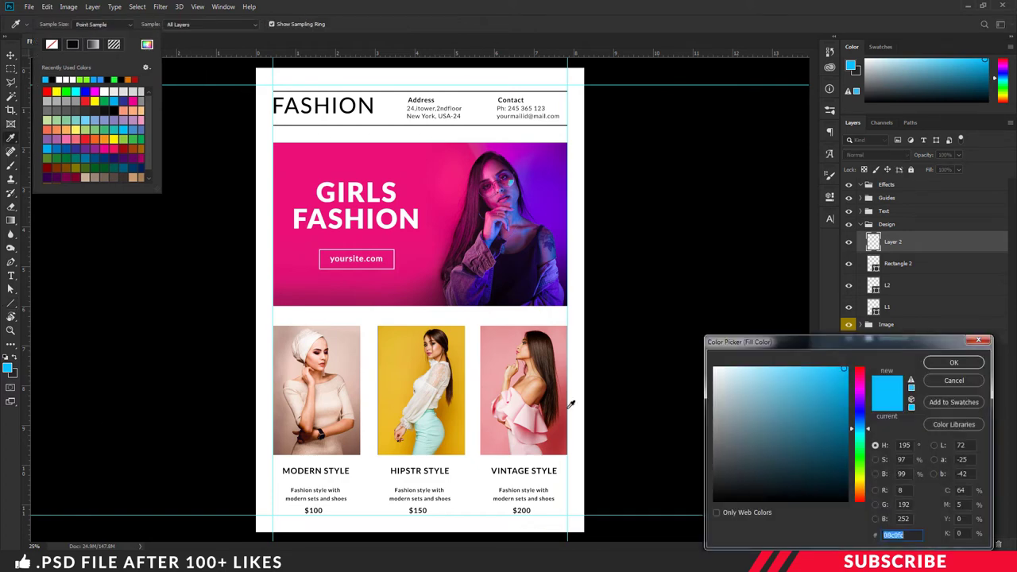
click(954, 363)
click(403, 7)
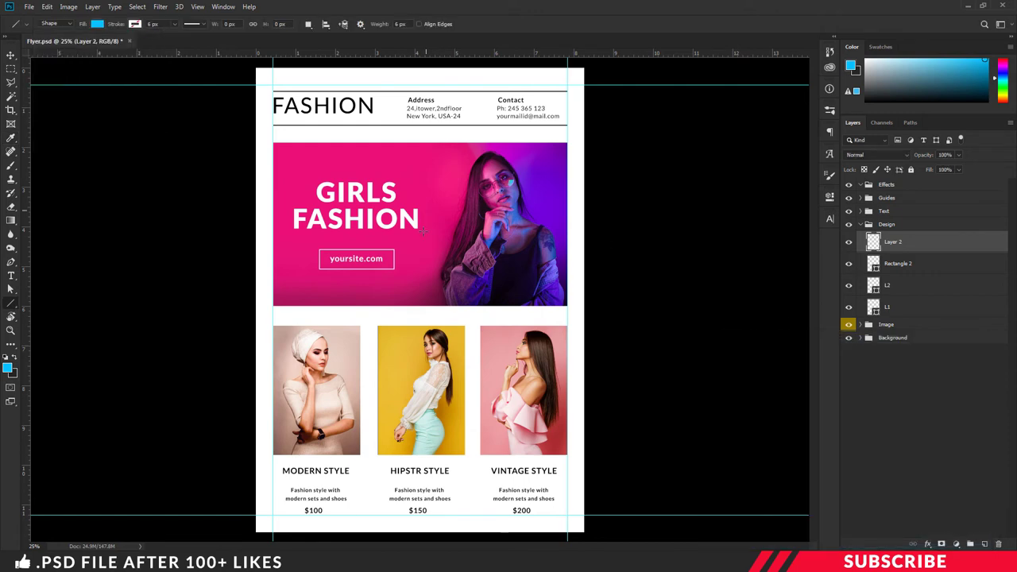
Step: Draw a short cyan line under MODERN STYLE and copy it under HIPSTR STYLE
scroll(413, 261, up, 1)
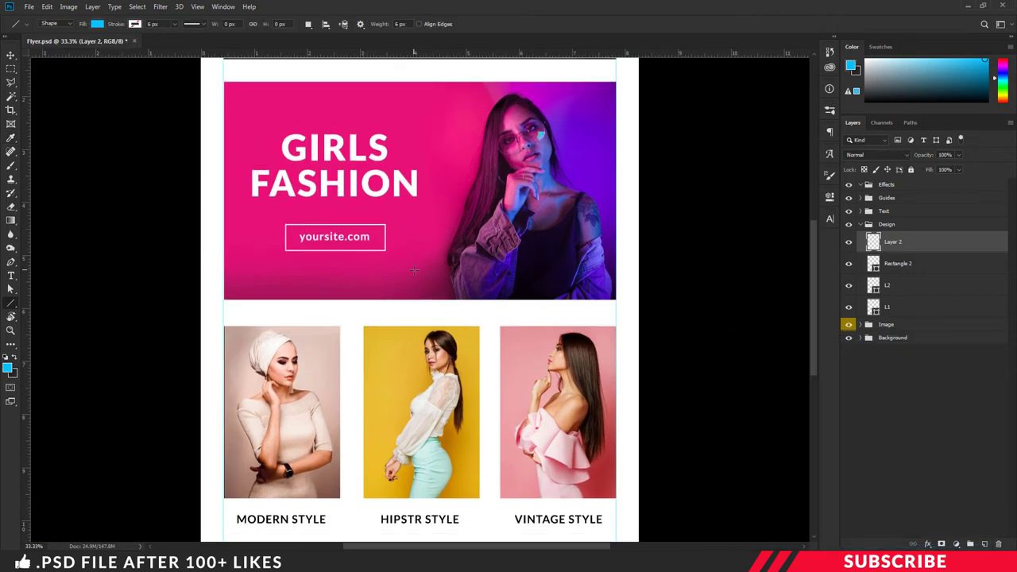
scroll(412, 260, down, 4)
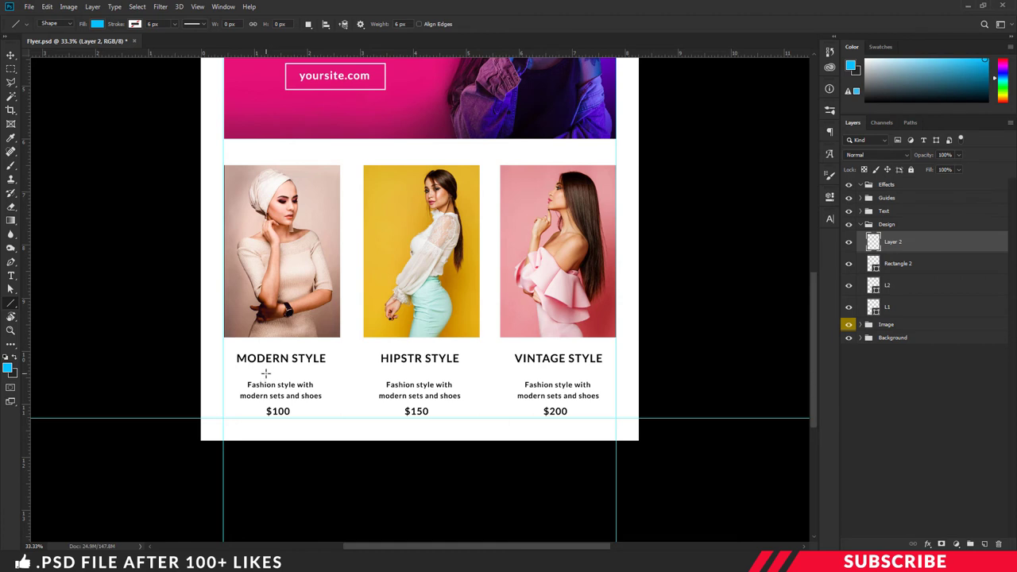
drag(265, 373, 292, 373)
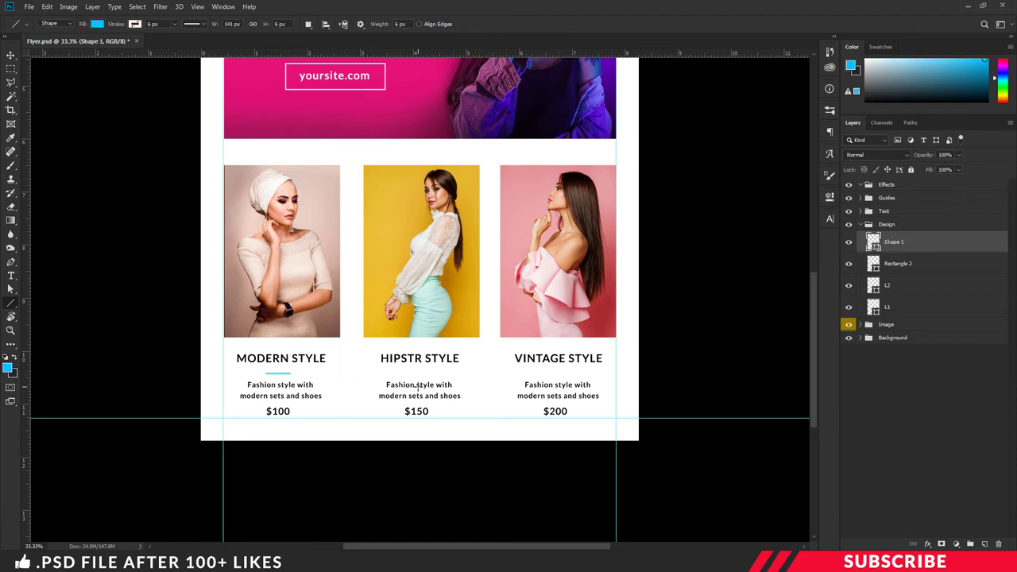
key(ctrl+j)
key(v)
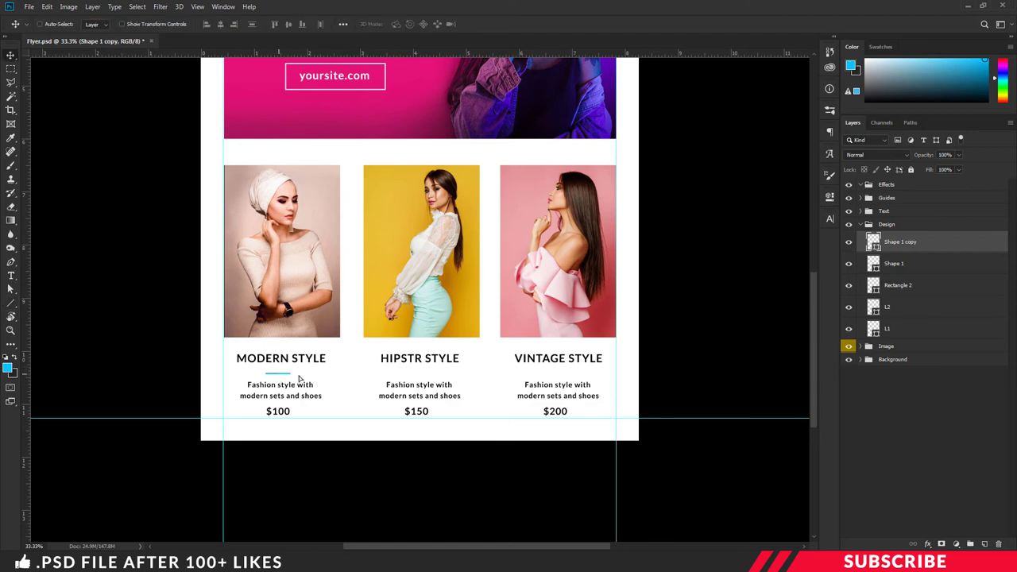
drag(281, 377, 606, 382)
Step: Copy the line under VINTAGE STYLE, then expand the Background group and select layer 1
key(ctrl+j)
key(ctrl+minus)
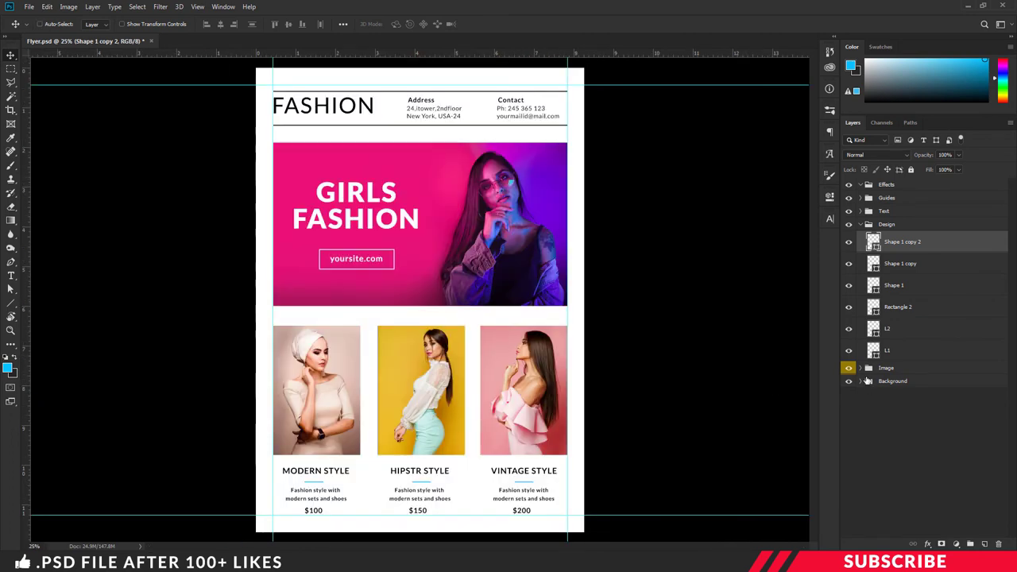
click(861, 381)
click(888, 398)
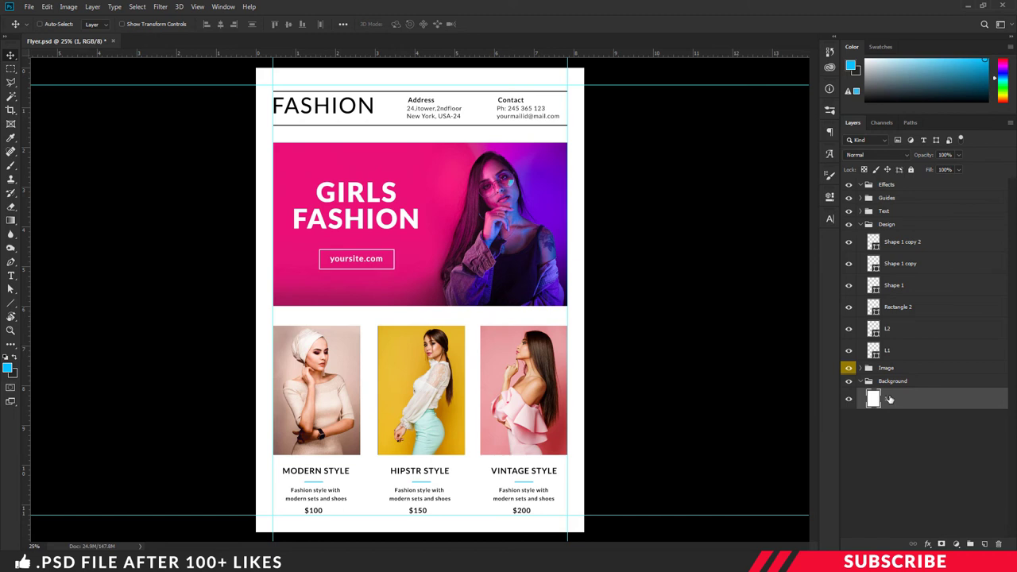
Step: Add a new layer above the white background, keep cyan 08c0fc, and pick the Polygonal Lasso
click(986, 544)
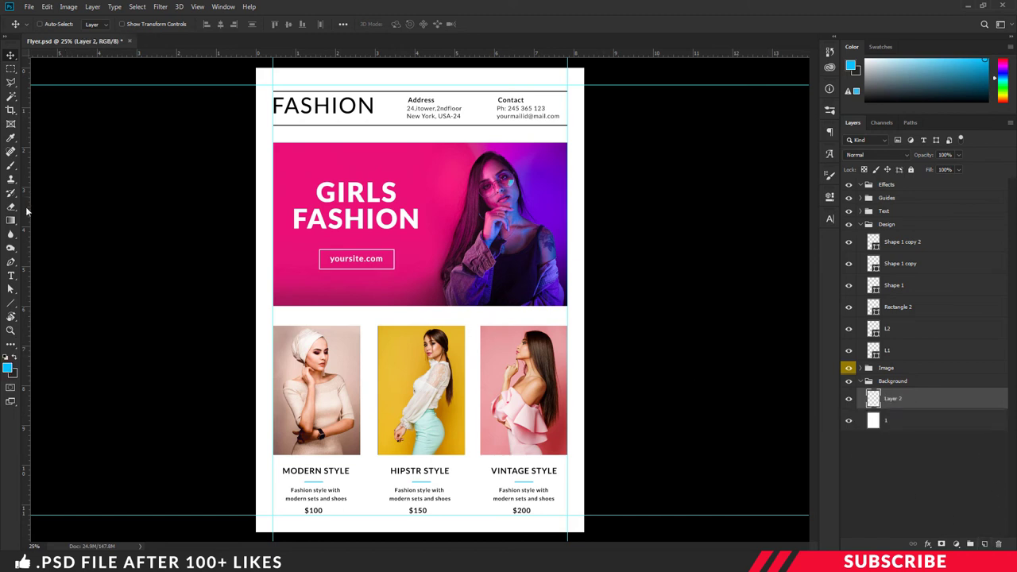
click(8, 367)
click(953, 363)
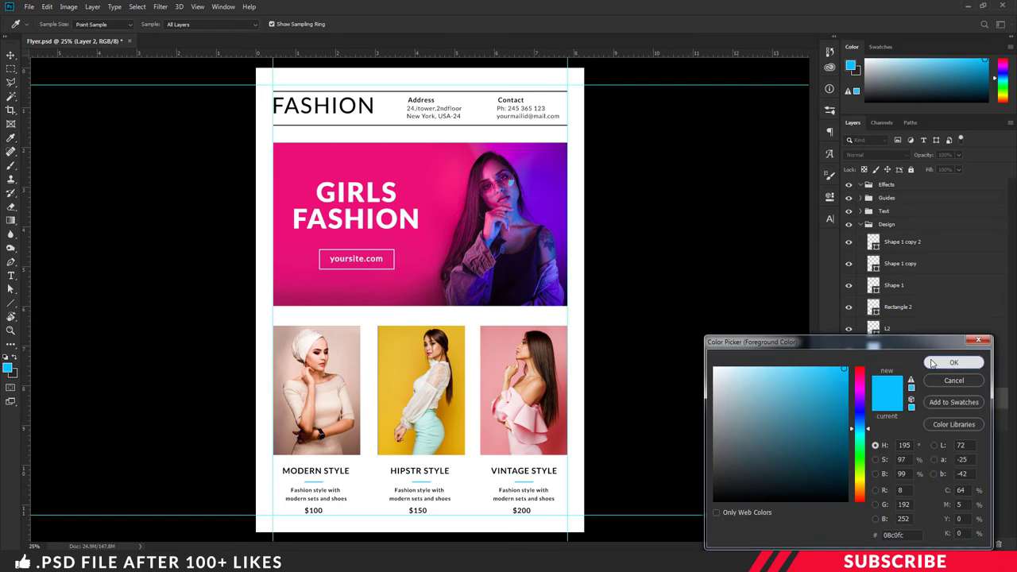
click(11, 83)
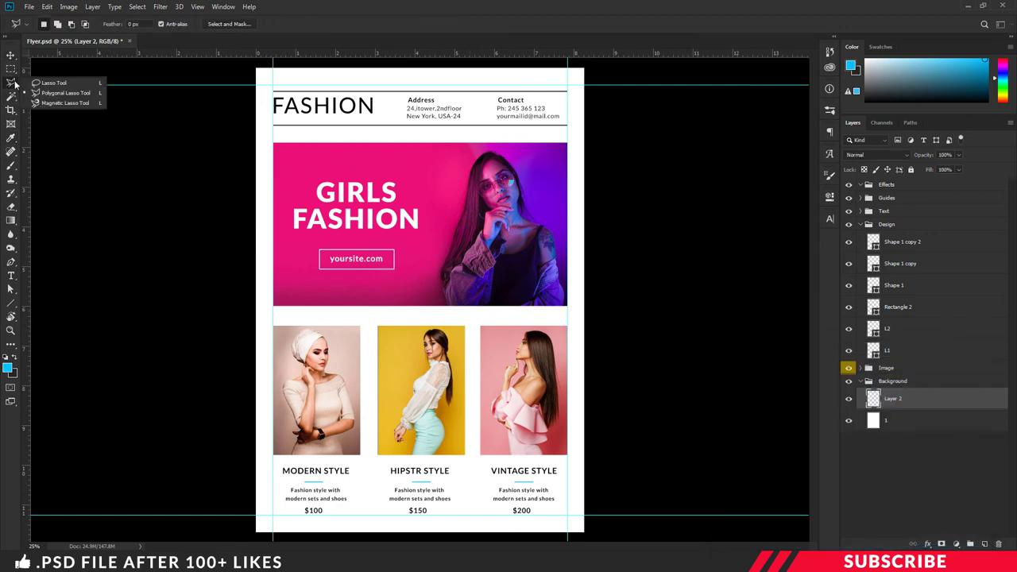
click(58, 94)
click(11, 83)
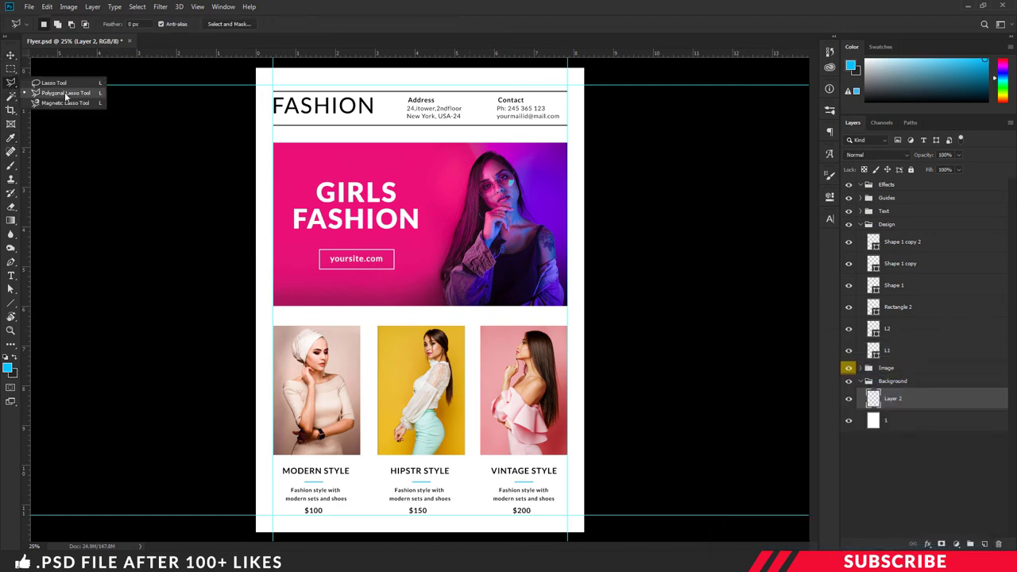
click(415, 47)
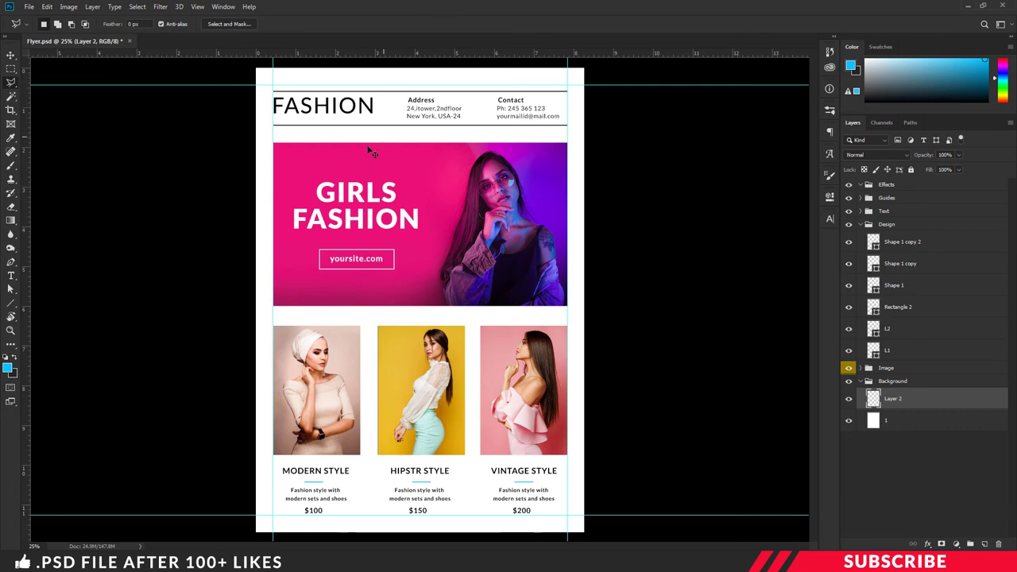
key(ctrl+minus)
Step: Select a triangle over the flyer's top-left corner, fill it with cyan, and deselect
click(297, 285)
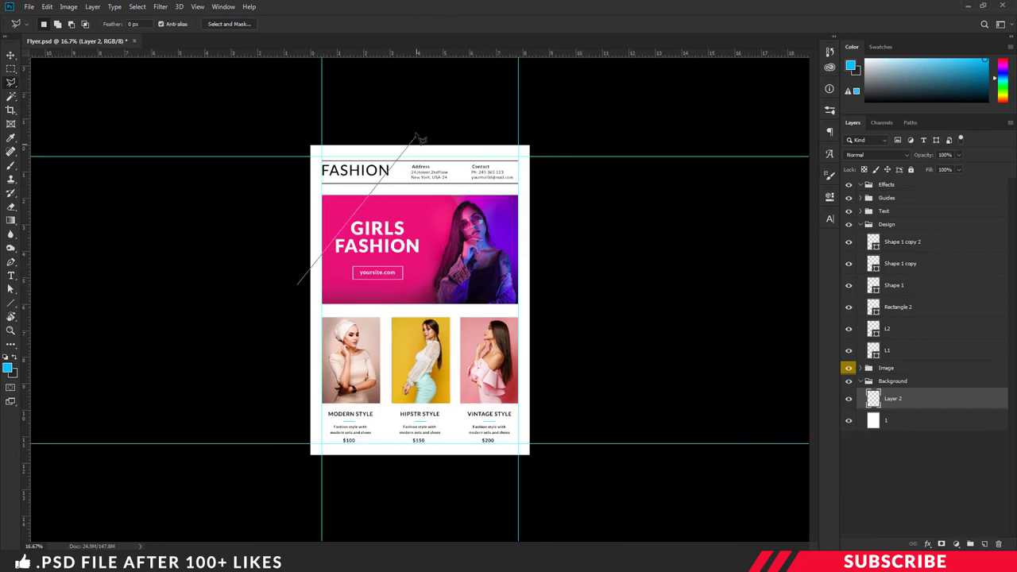
click(410, 127)
click(282, 125)
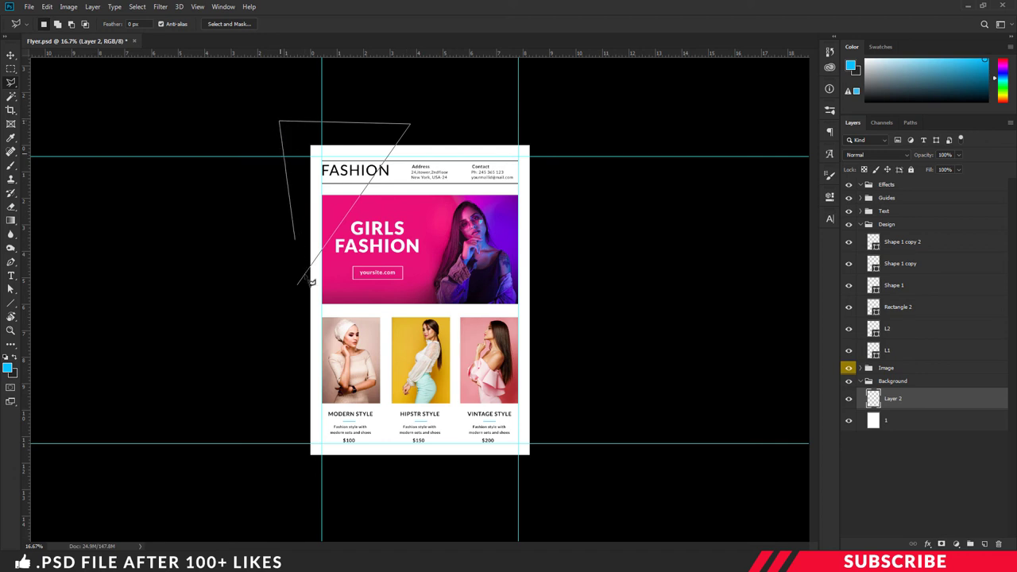
click(300, 286)
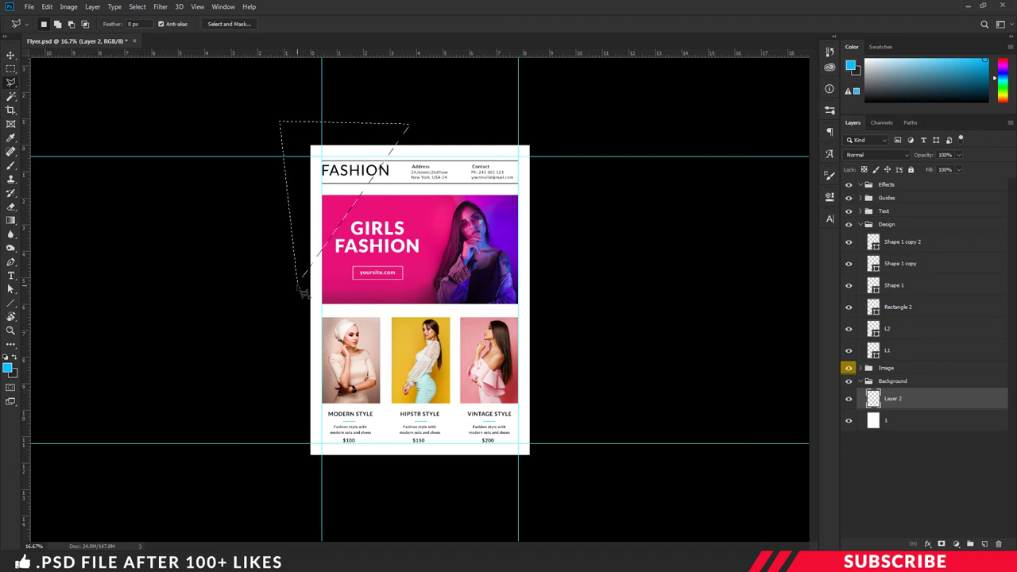
key(alt+BackSpace)
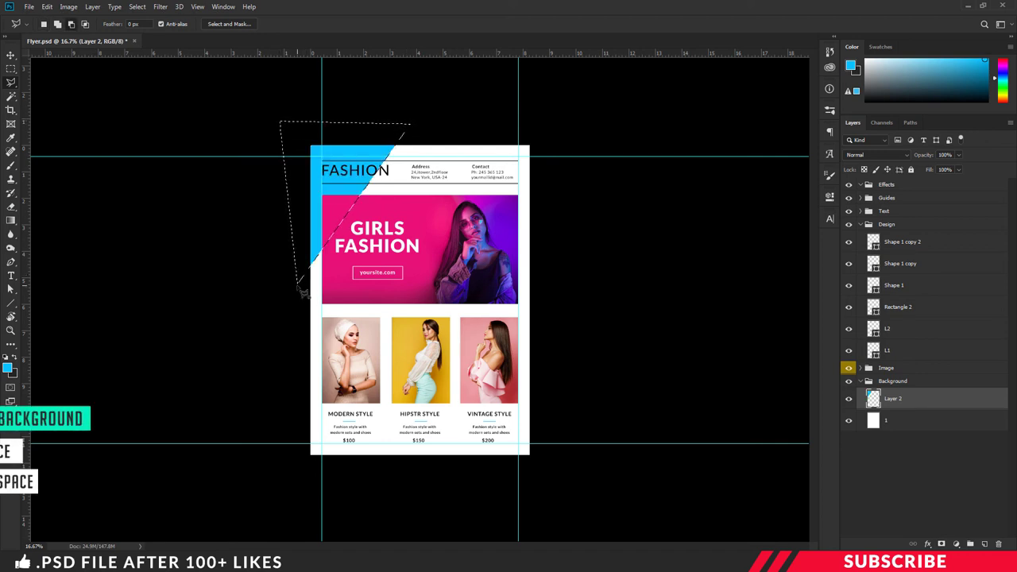
key(ctrl+d)
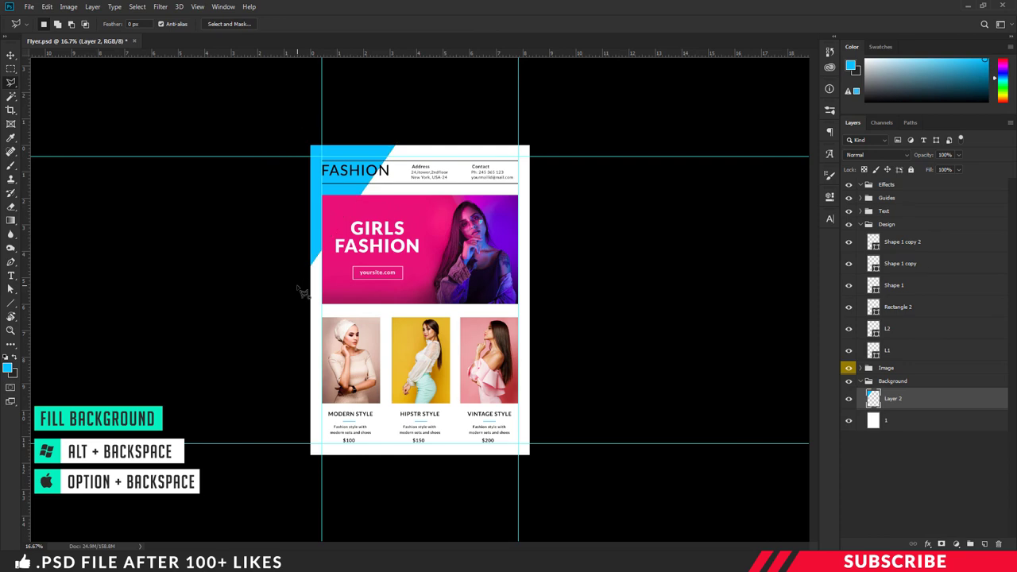
scroll(613, 317, up, 2)
scroll(702, 310, down, 2)
scroll(700, 310, up, 2)
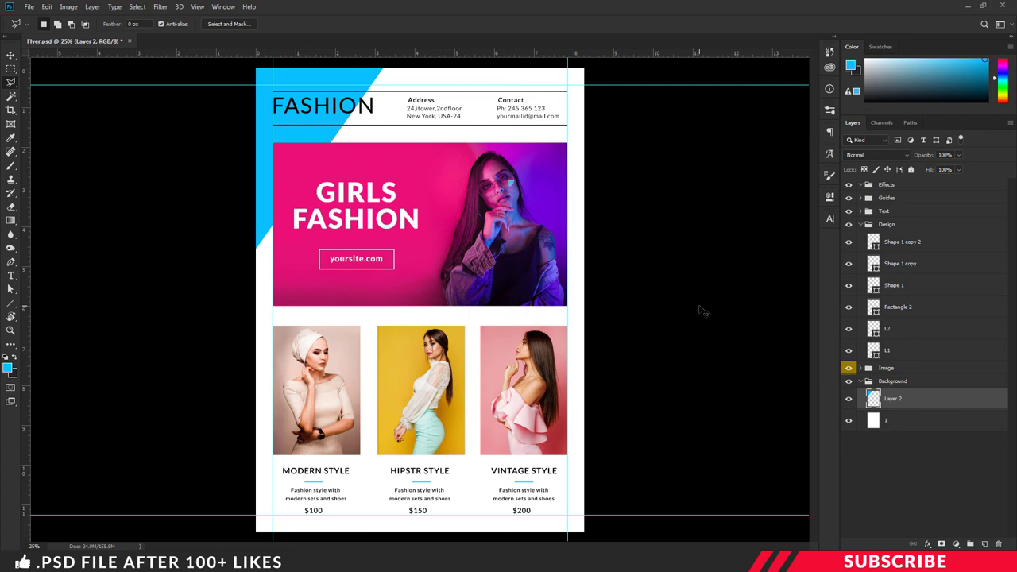
key(ctrl+minus)
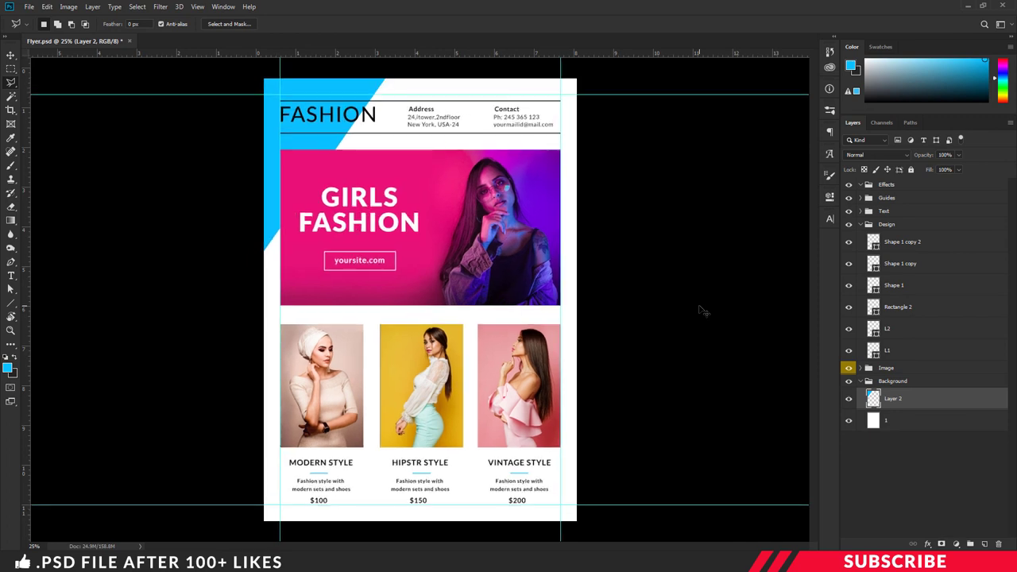
key(ctrl+0)
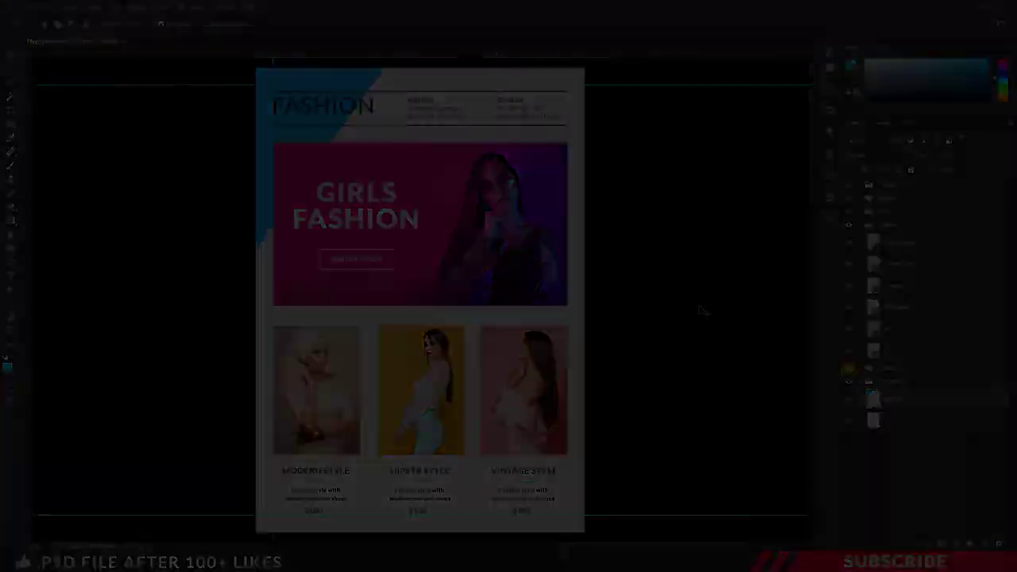